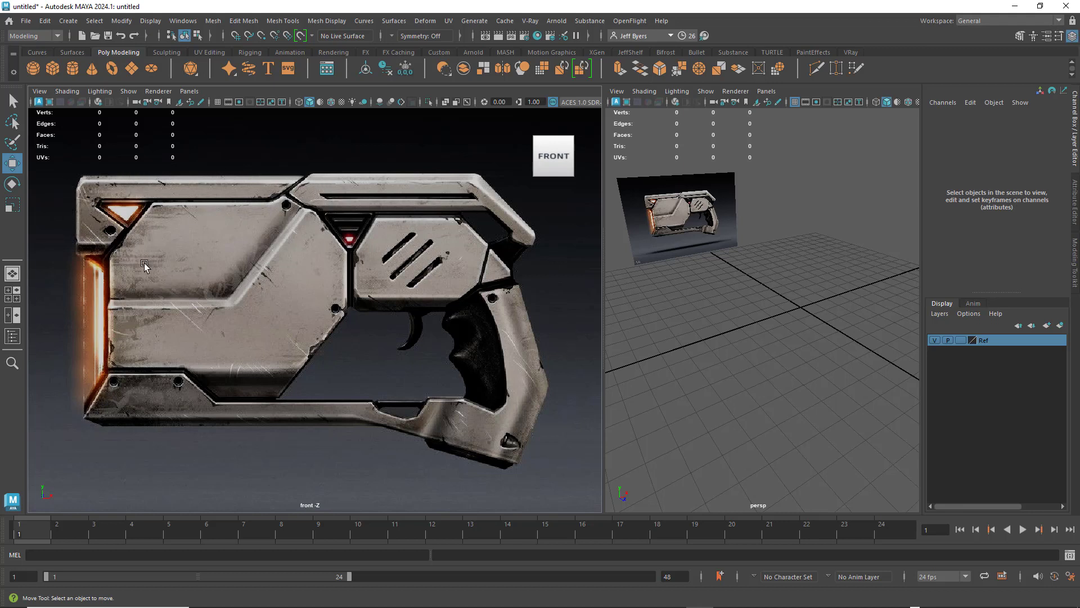
Enlarge the front view of the pistol reference and reset the polygon cube tool's settings to their defaults.
key(space)
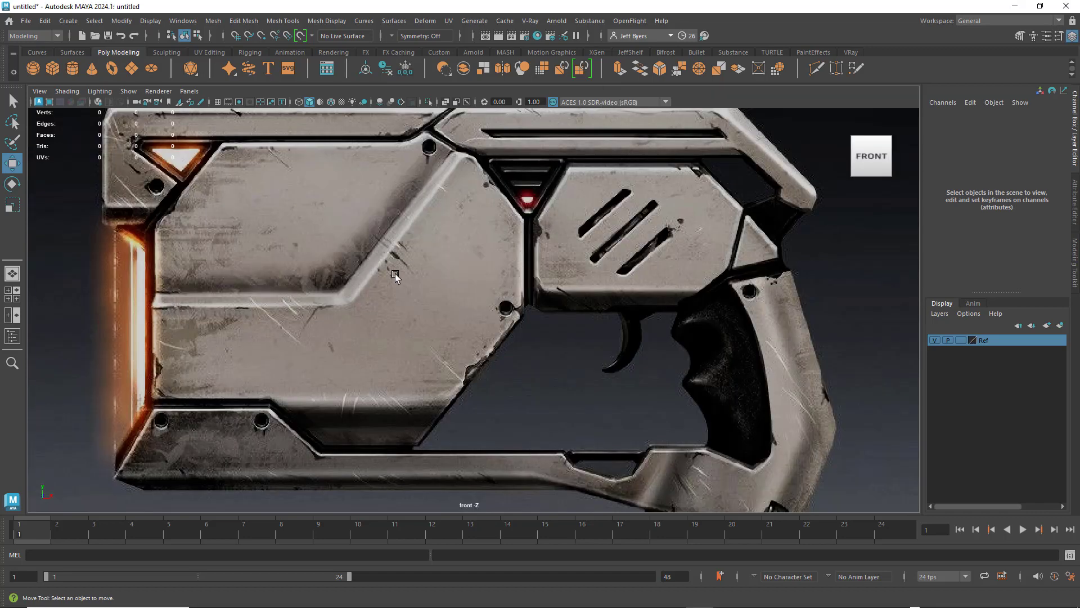
scroll(395, 276, down, 5)
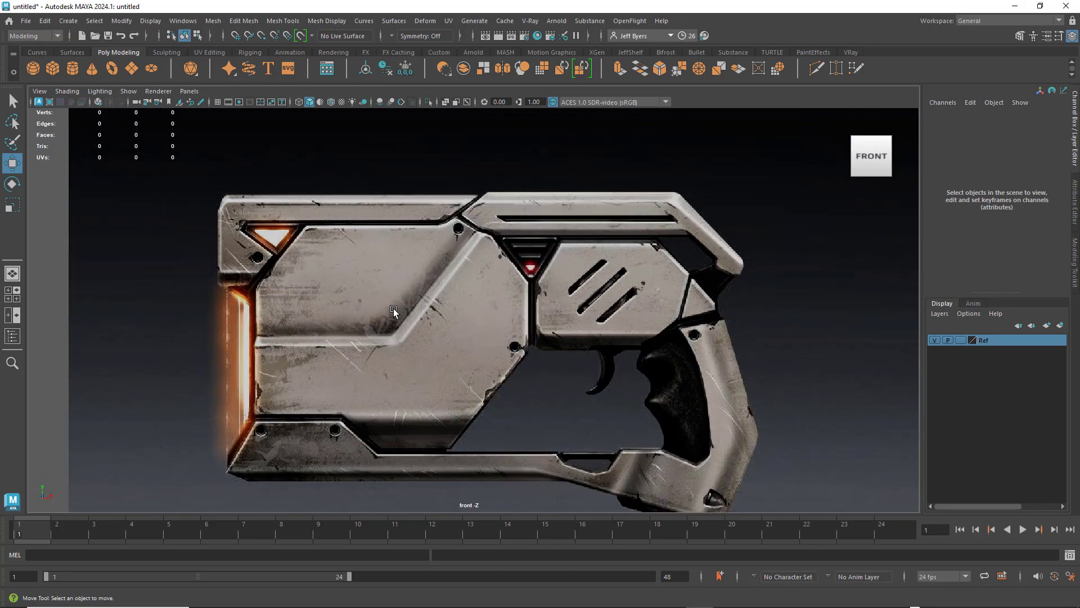
scroll(394, 307, up, 3)
alt+middle_drag(394, 305, 390, 317)
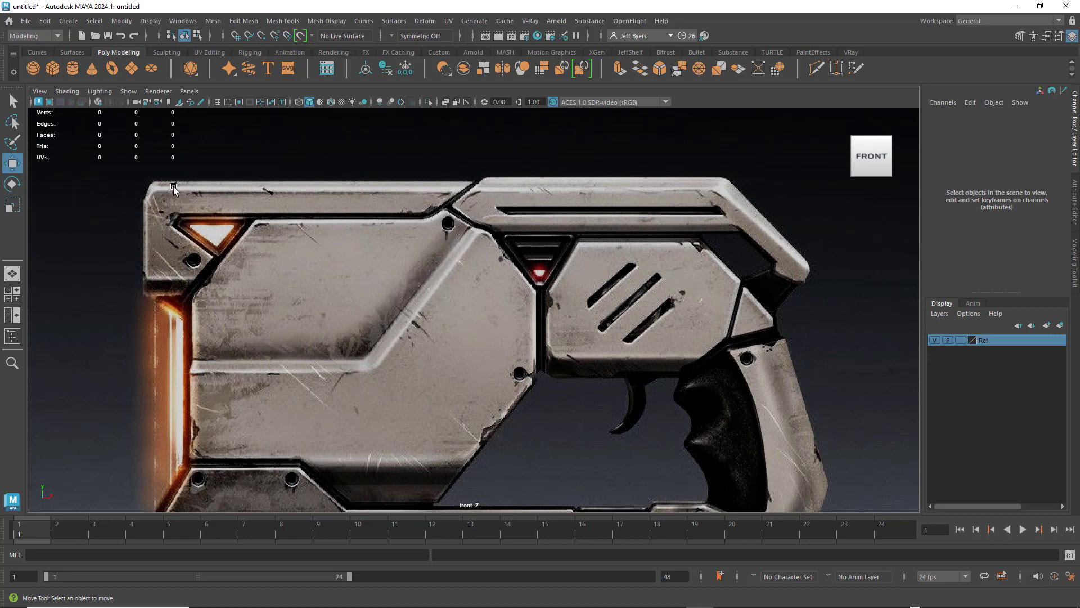
click(52, 68)
scroll(537, 326, down, 5)
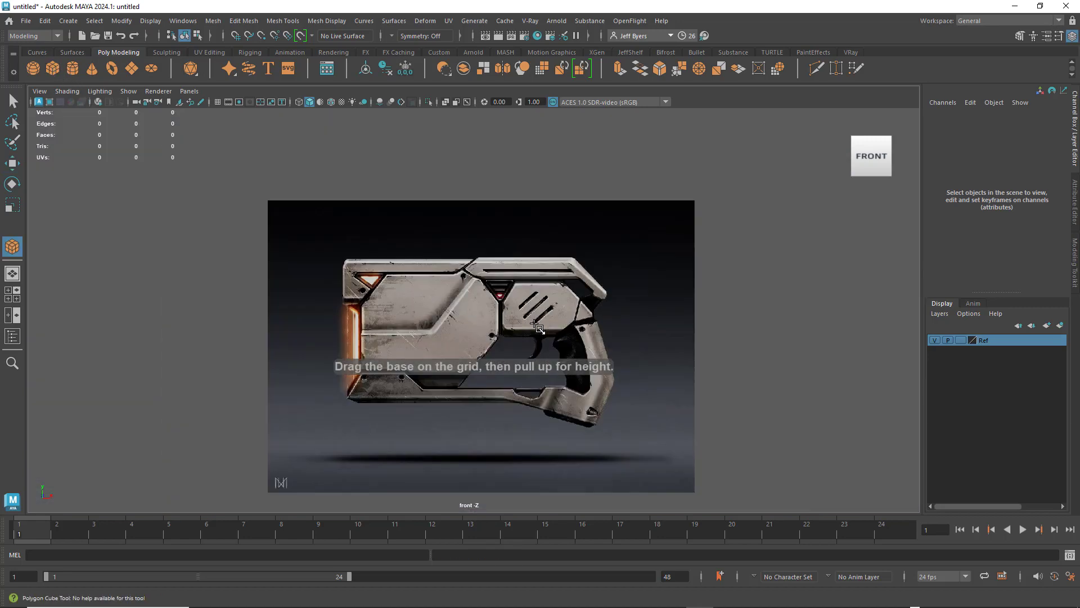
scroll(537, 327, down, 2)
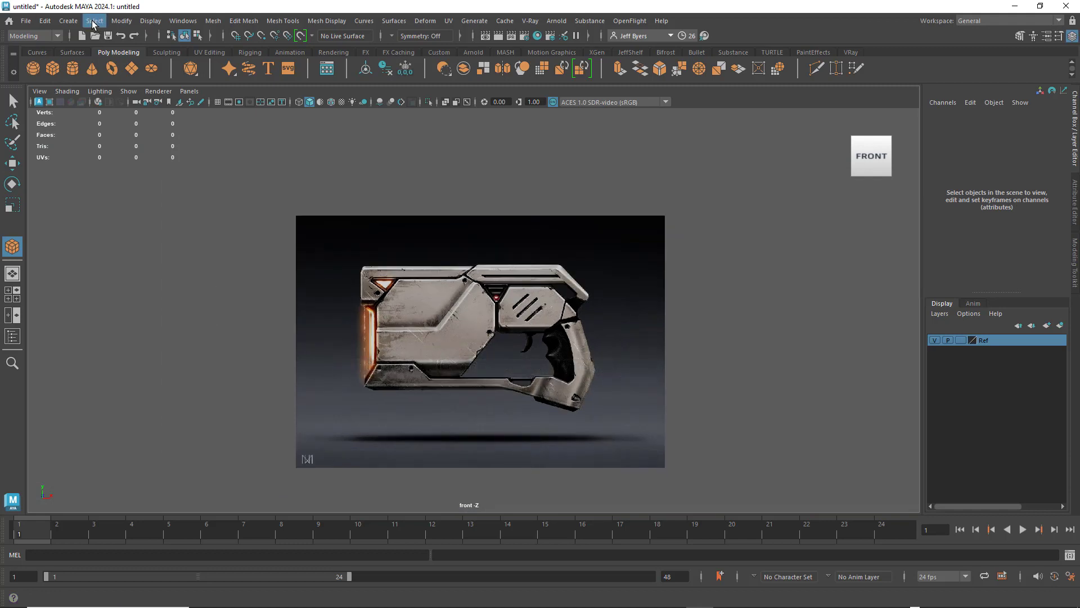
click(94, 24)
mouse_move(75, 23)
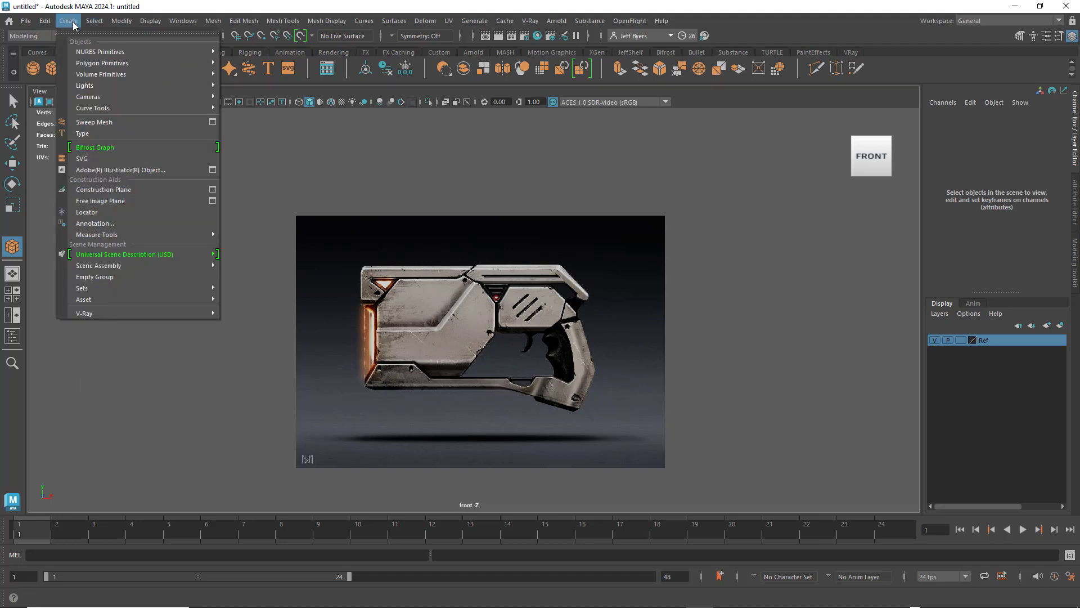
mouse_move(141, 63)
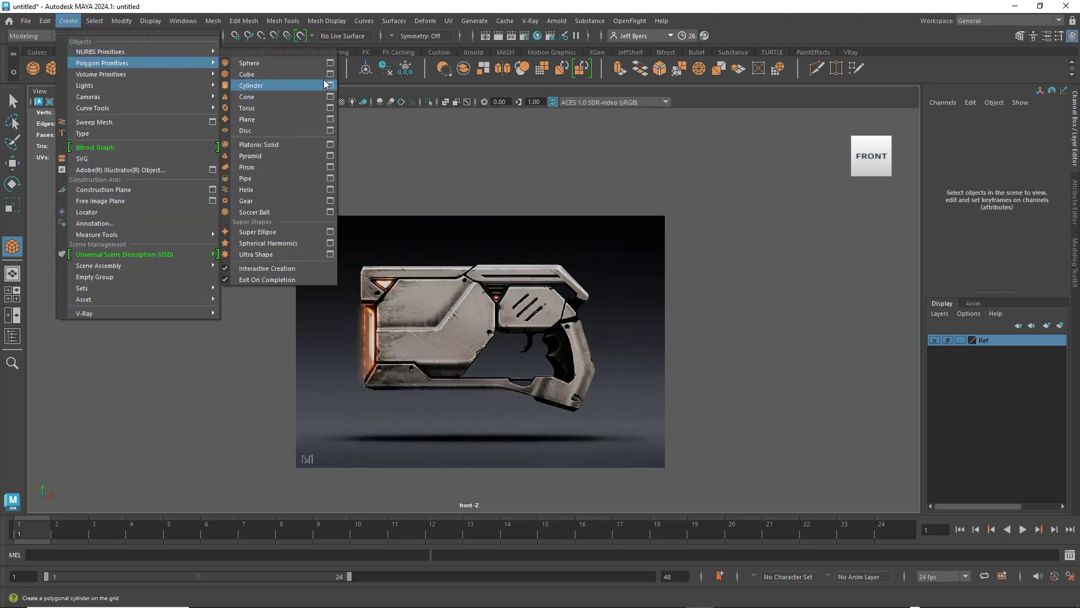
click(330, 74)
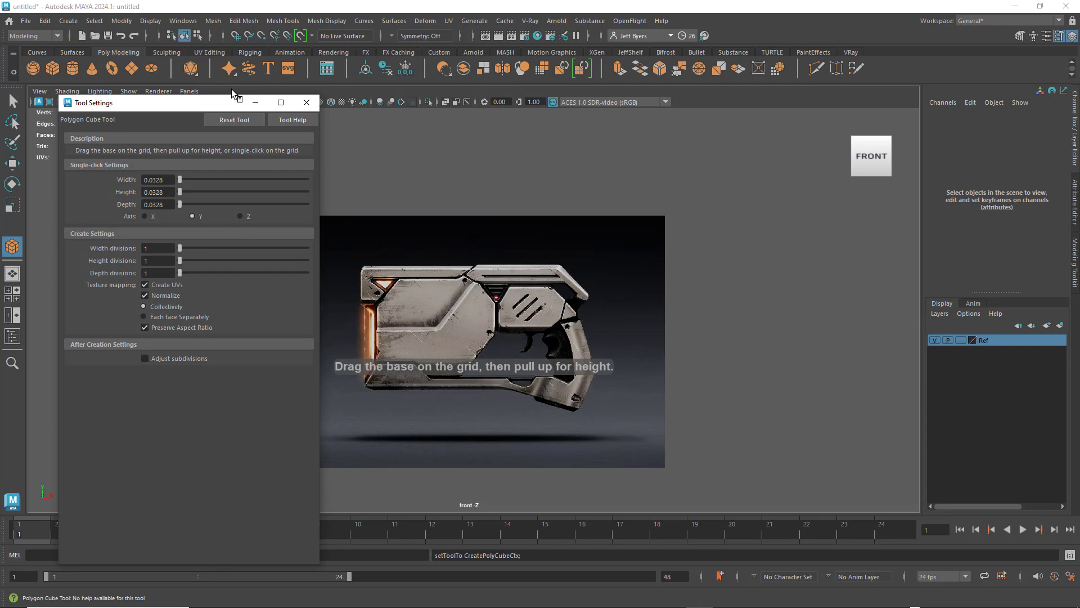
click(237, 119)
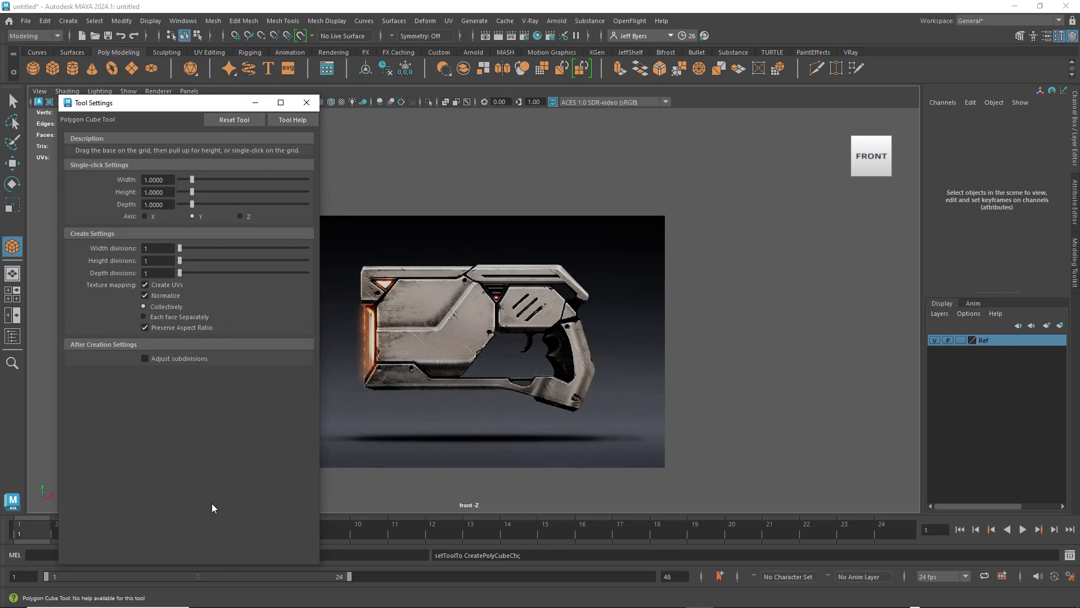
click(306, 102)
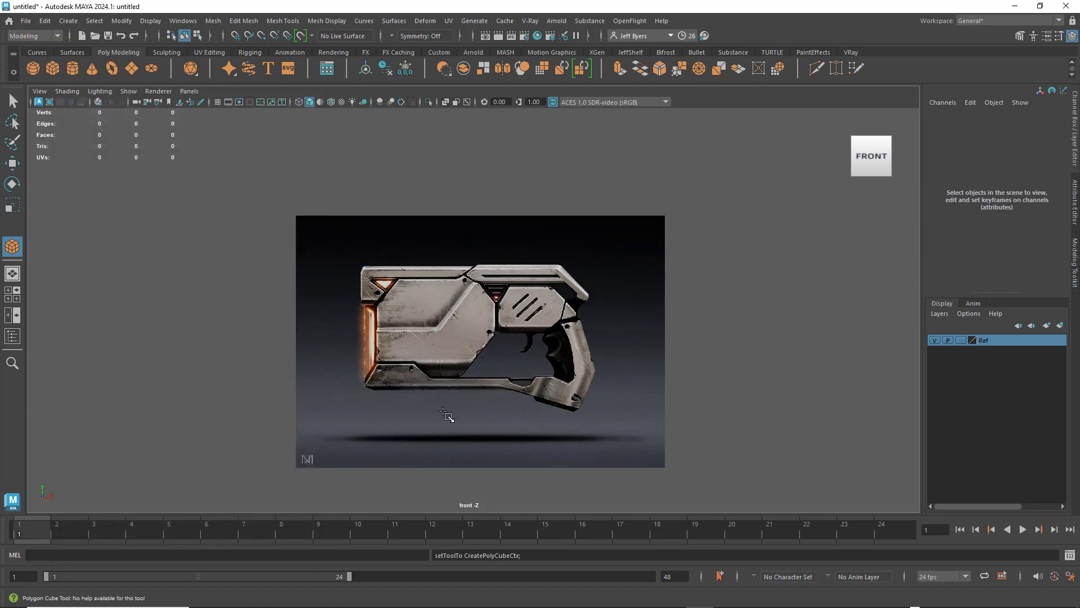
Create a polygon cube about 0.56 wide, 0.57 high and 0.33 deep over the front top rail of the pistol reference.
scroll(509, 358, up, 8)
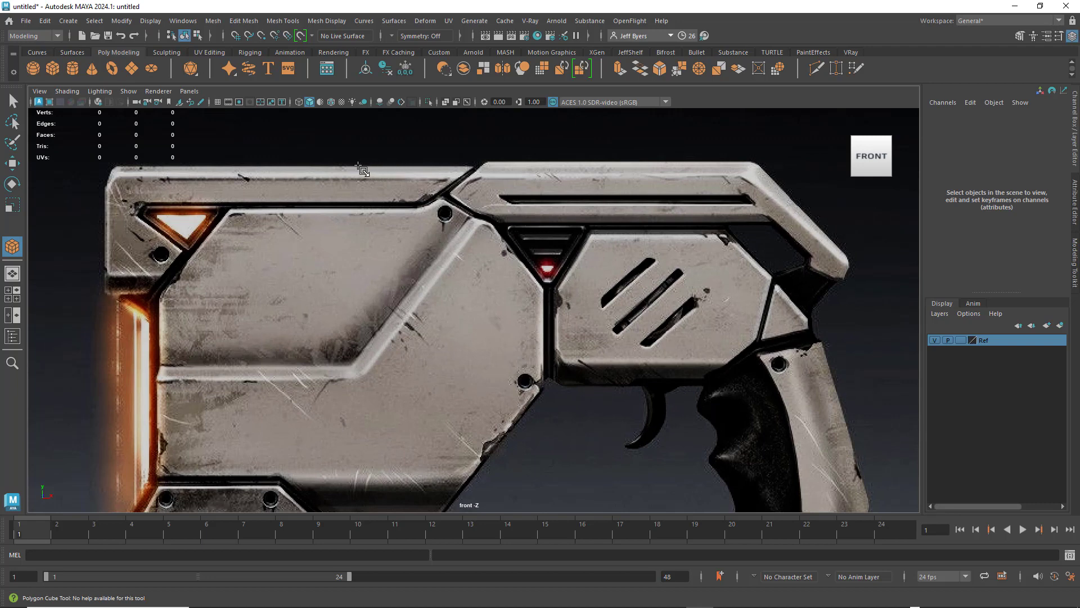
drag(359, 167, 425, 207)
key(space)
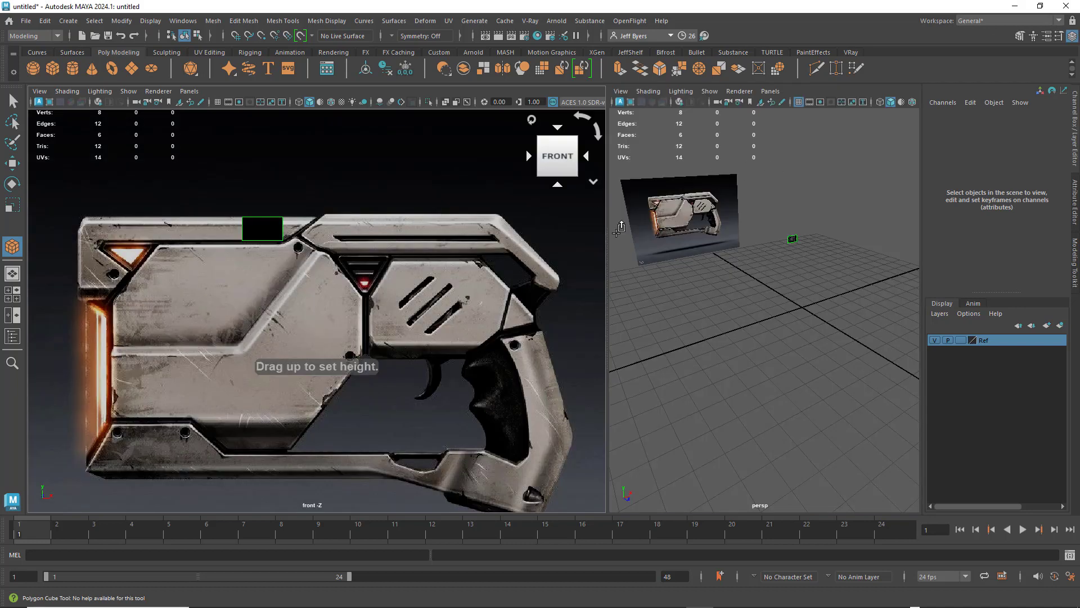
key(space)
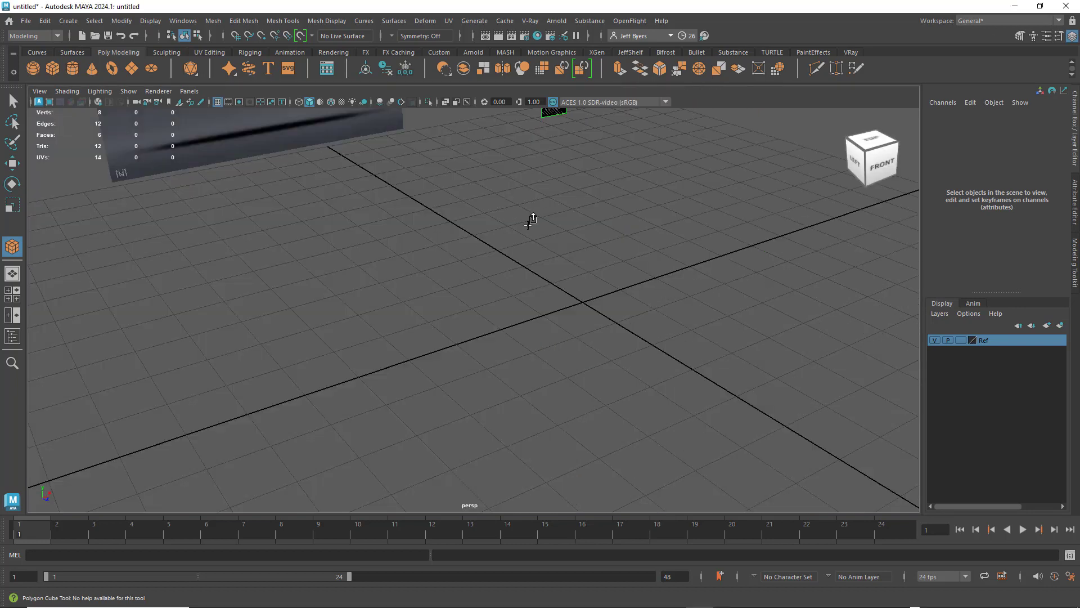
scroll(530, 229, down, 3)
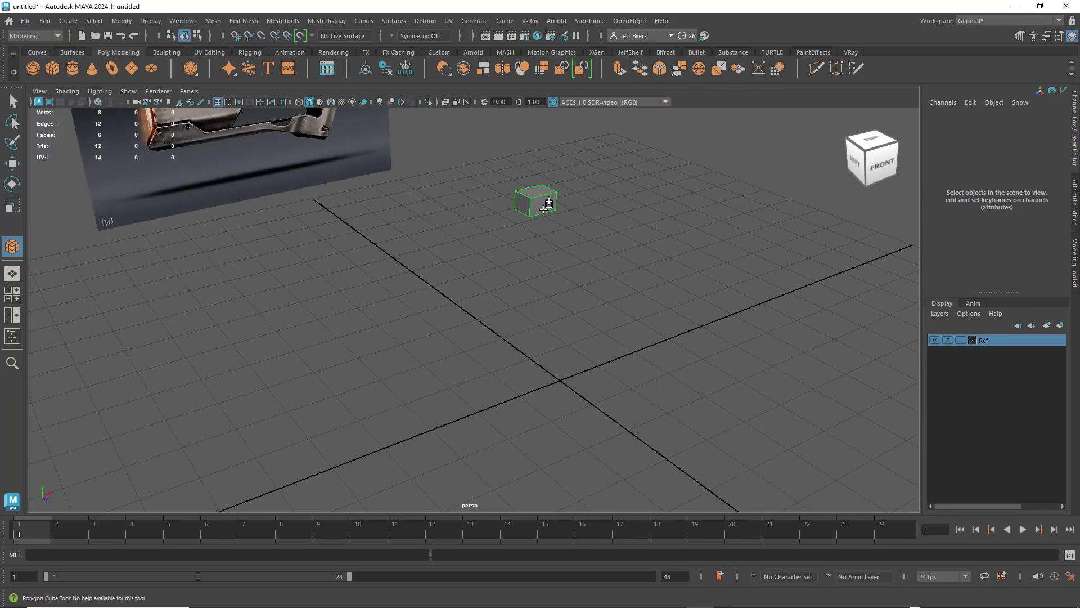
key(w)
mouse_move(542, 258)
alt+mouse_down()
mouse_move(444, 243)
mouse_move(525, 256)
alt+mouse_up()
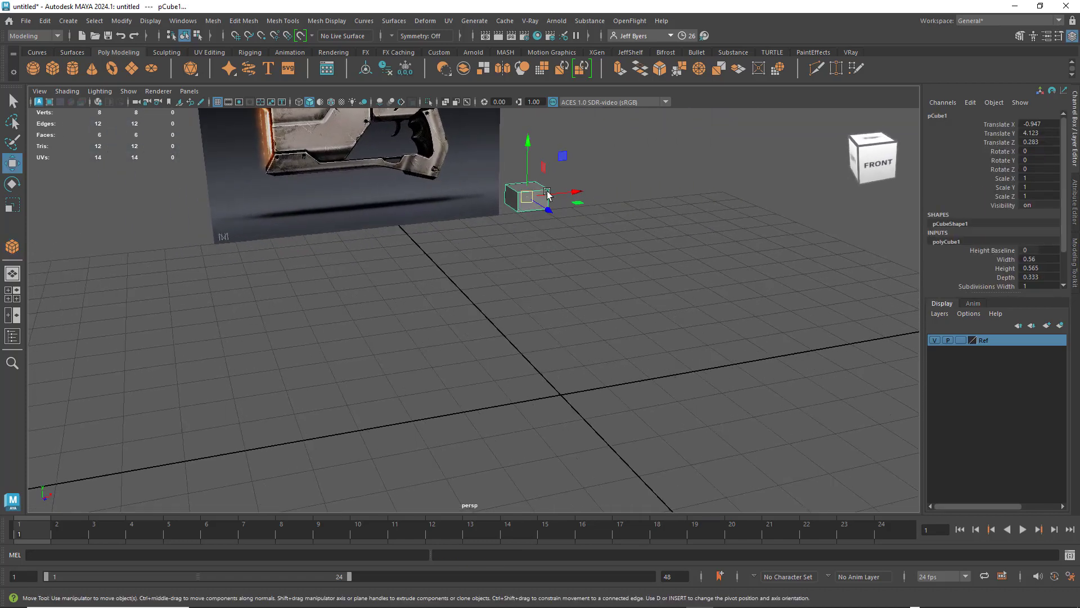
Nudge the cube along the front top rail to Translate X of about -0.94 in the front view.
key(space)
key(space)
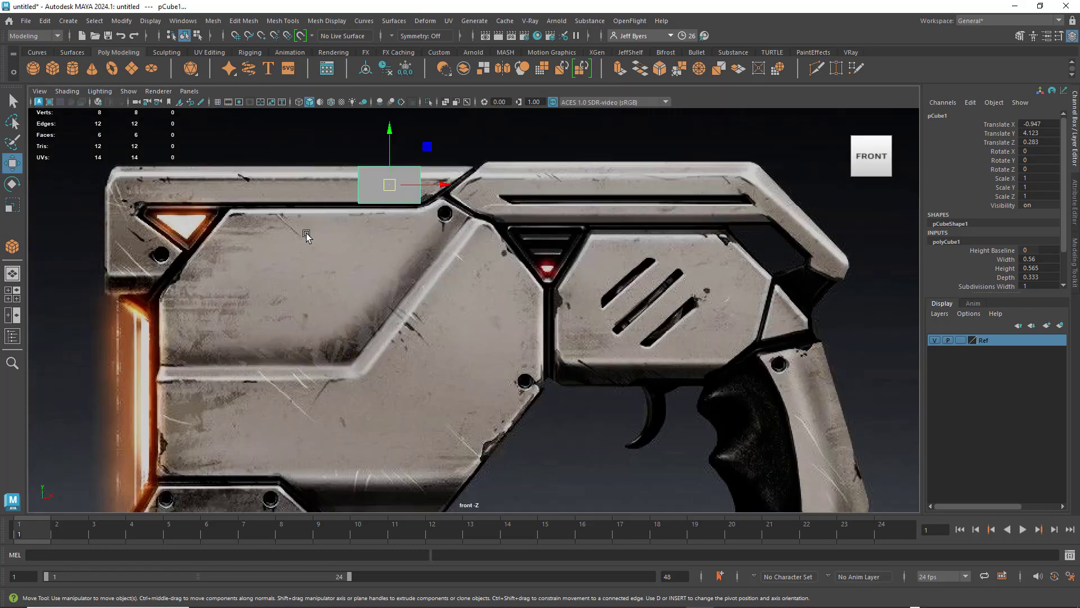
scroll(316, 236, up, 3)
alt+middle_drag(353, 214, 389, 339)
scroll(367, 303, up, 2)
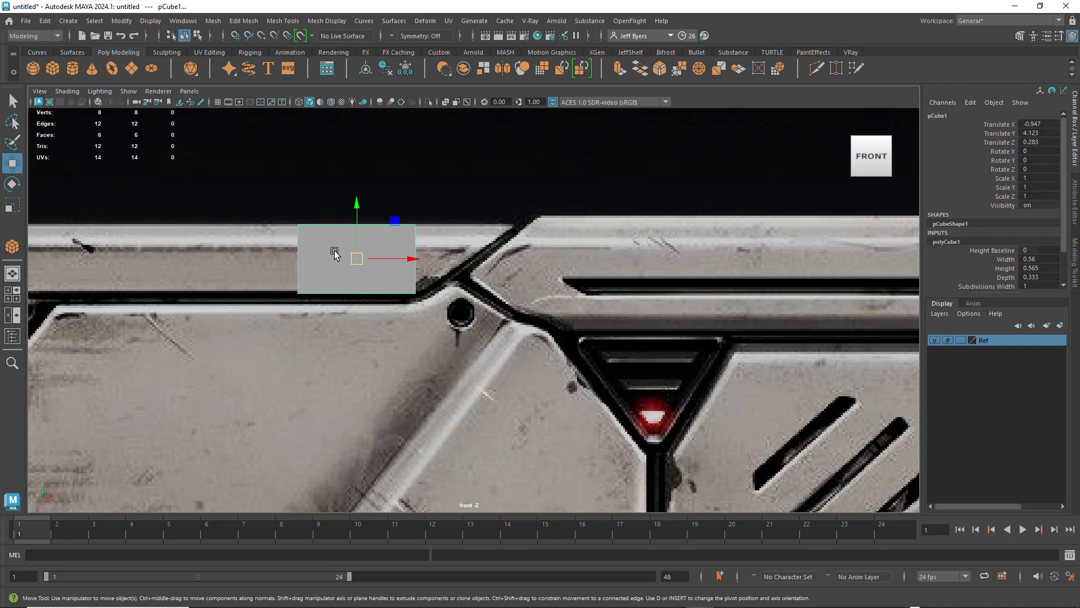
scroll(337, 256, down, 4)
scroll(450, 293, up, 2)
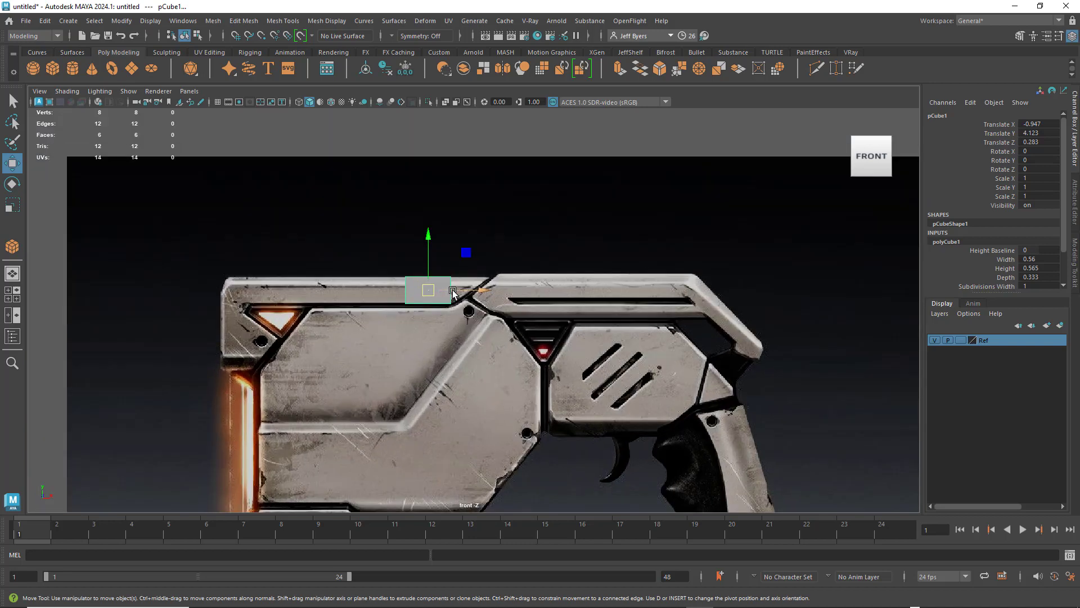
scroll(452, 293, down, 2)
alt+middle_drag(444, 295, 394, 317)
scroll(377, 316, down, 3)
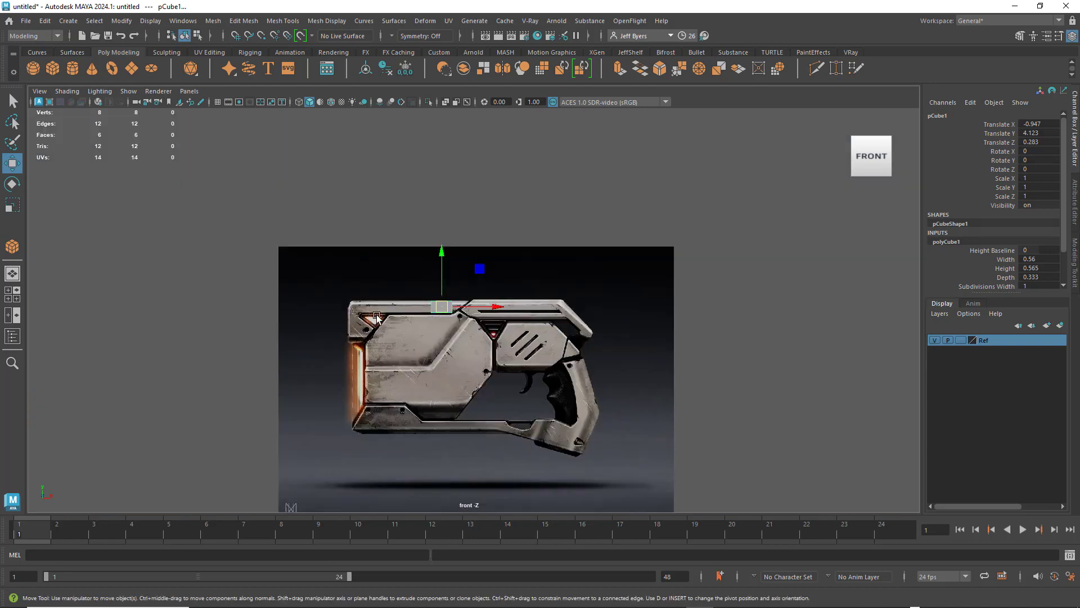
scroll(428, 282, up, 5)
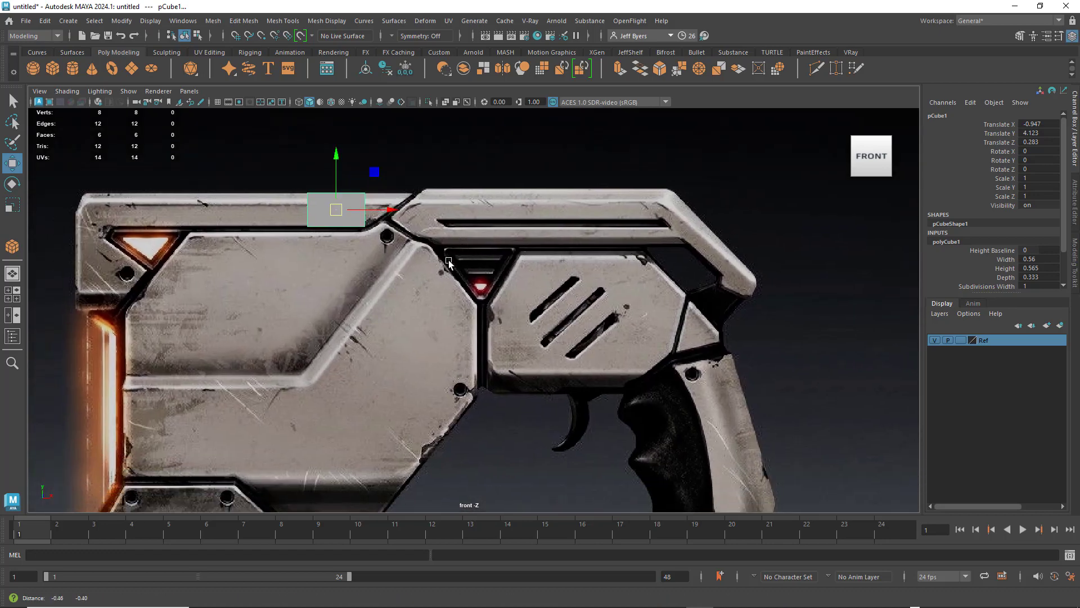
scroll(408, 308, up, 3)
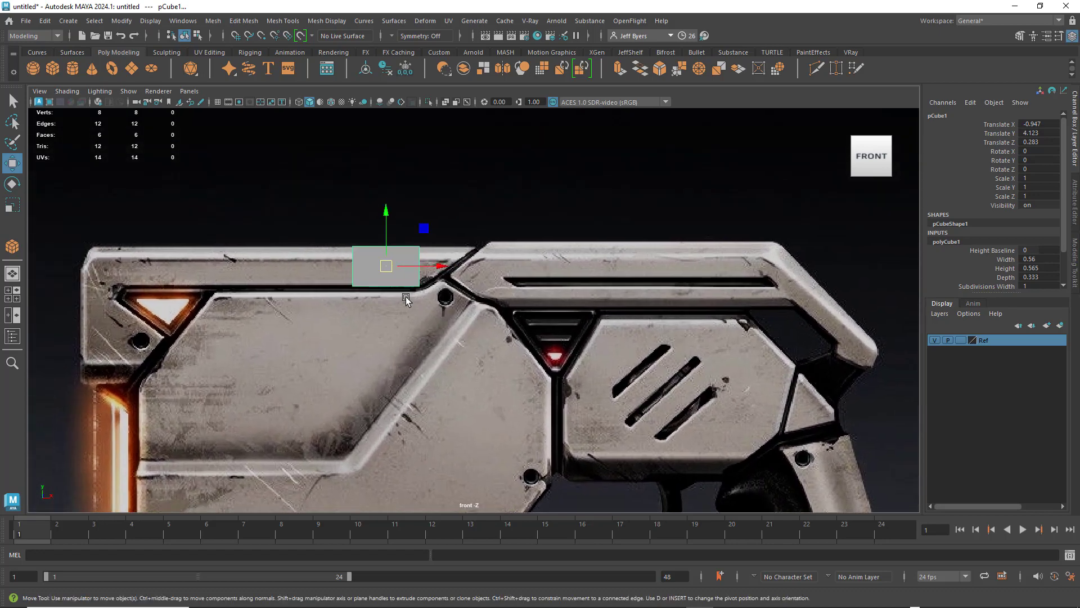
drag(442, 266, 445, 265)
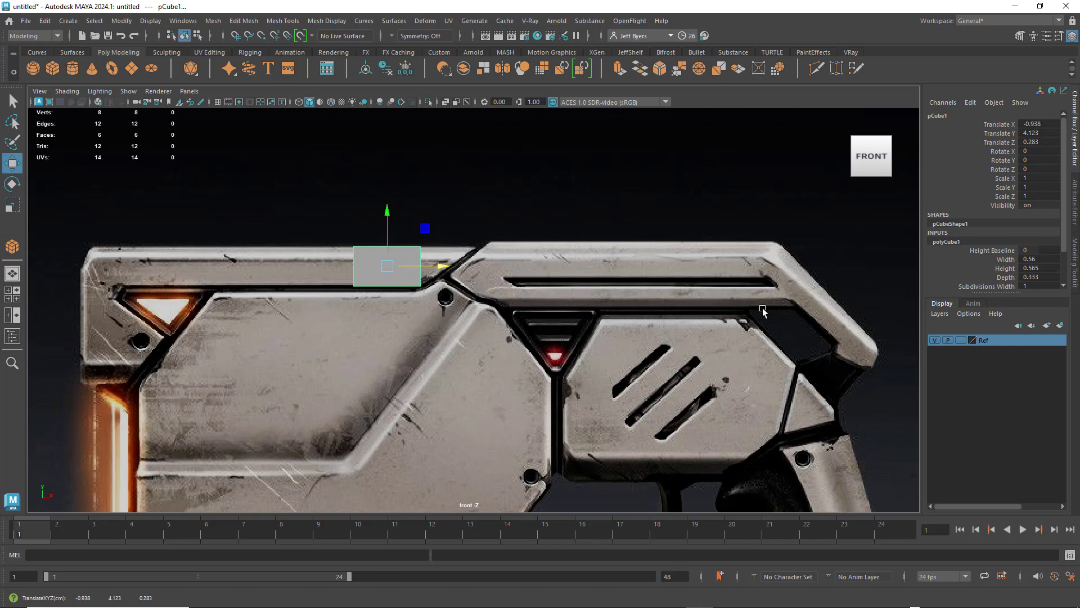
Scale the cube along Z to about 1.74 in the perspective view to thicken it.
key(space)
key(space)
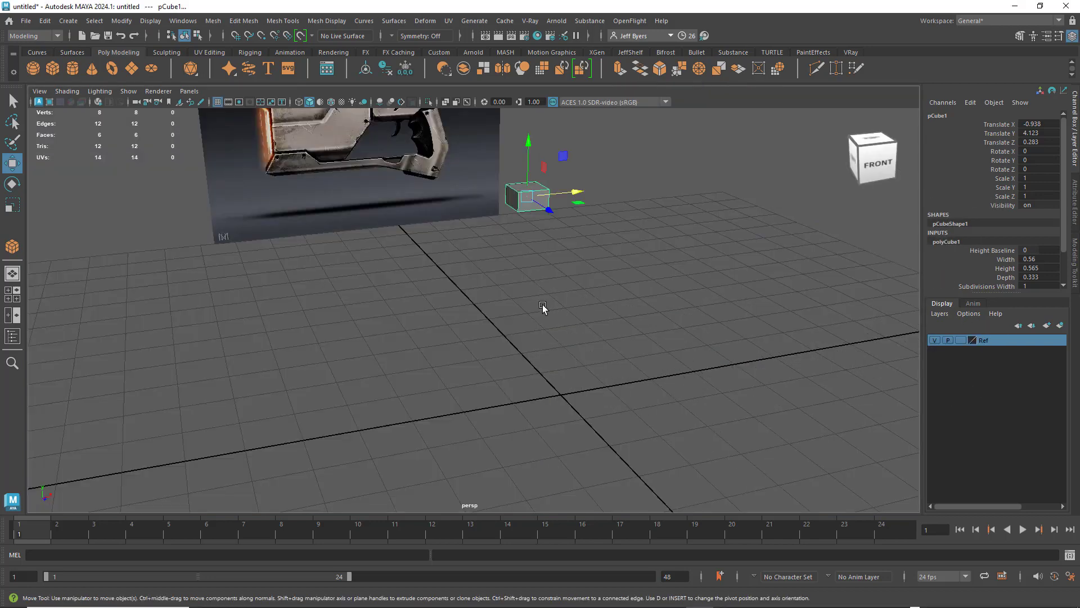
alt+drag(543, 305, 552, 363)
key(e)
key(r)
alt+right_drag(552, 362, 611, 364)
mouse_move(611, 365)
alt+mouse_down()
mouse_move(585, 380)
mouse_move(533, 335)
mouse_move(596, 372)
mouse_move(515, 360)
mouse_move(590, 364)
mouse_move(419, 376)
mouse_move(441, 378)
mouse_move(446, 398)
mouse_move(627, 362)
alt+mouse_up()
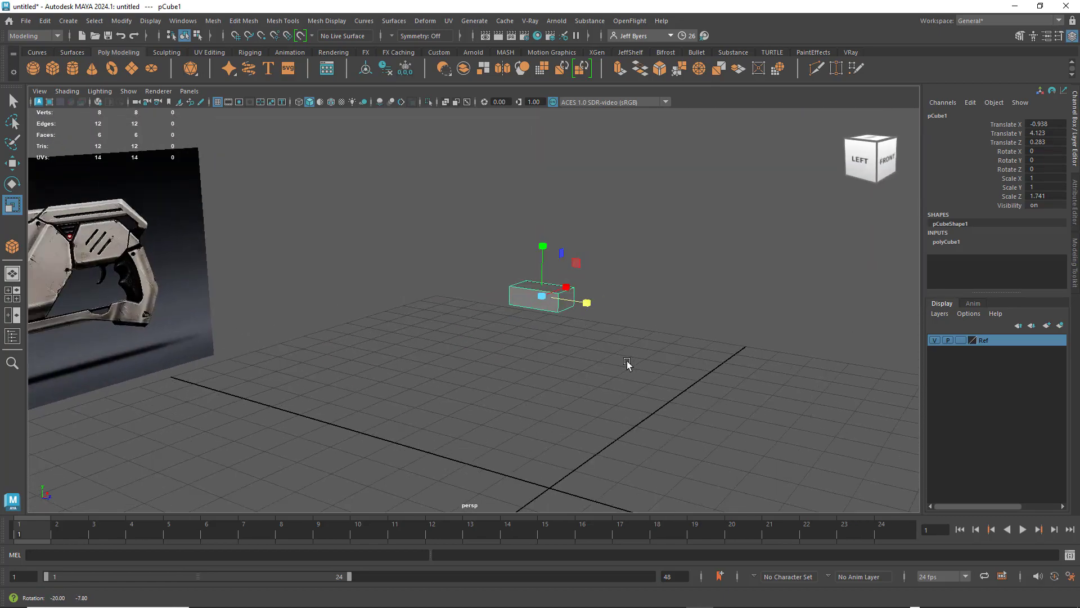
Duplicate the block and move the copy along X to about 0.59, over the rear top rail.
key(space)
key(space)
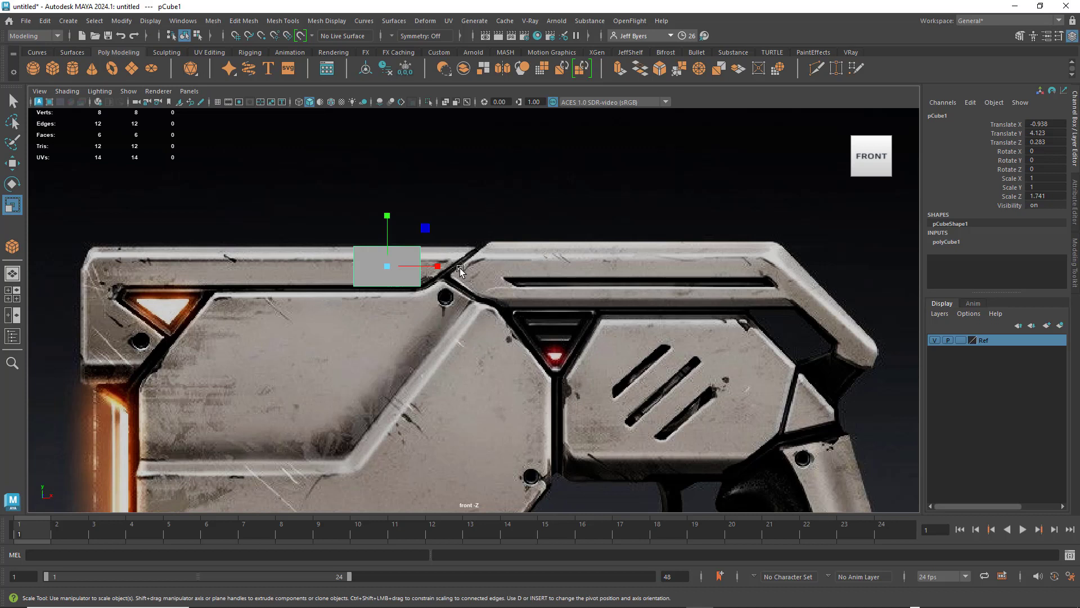
key(q)
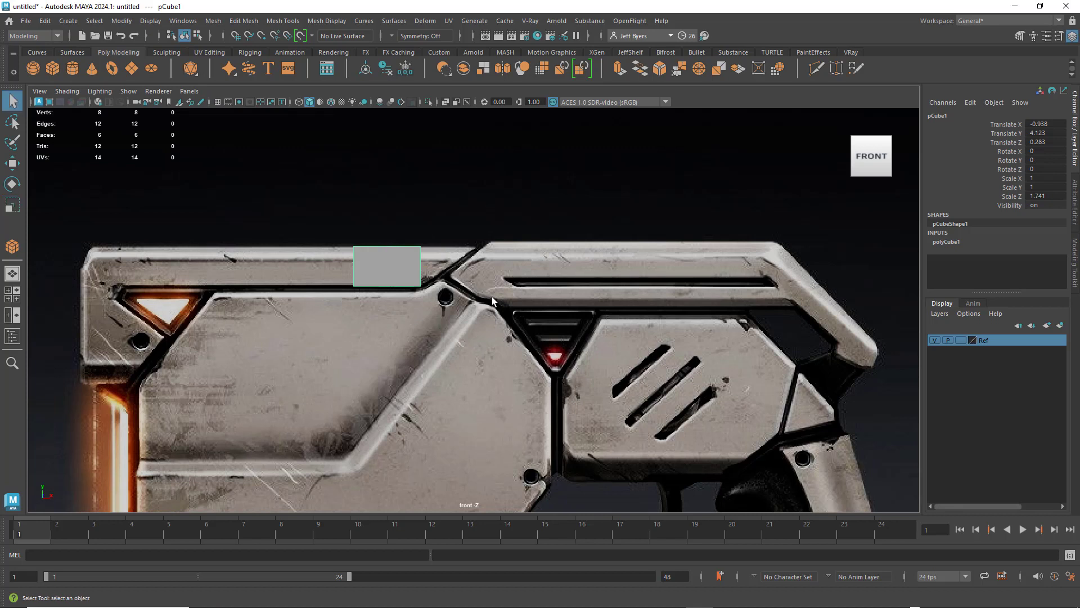
key(ctrl+d)
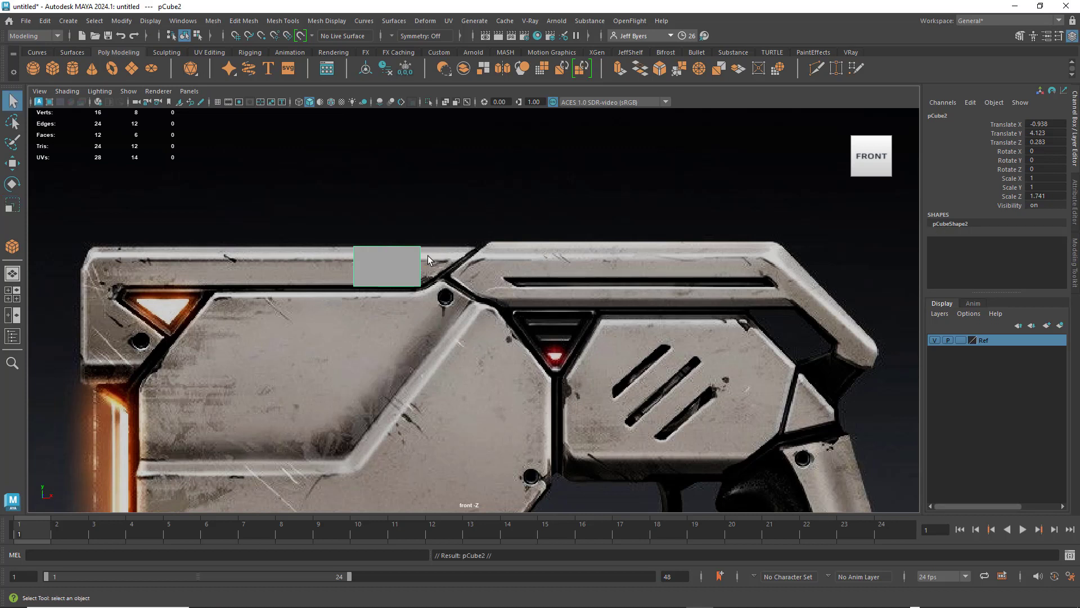
key(w)
drag(444, 269, 622, 261)
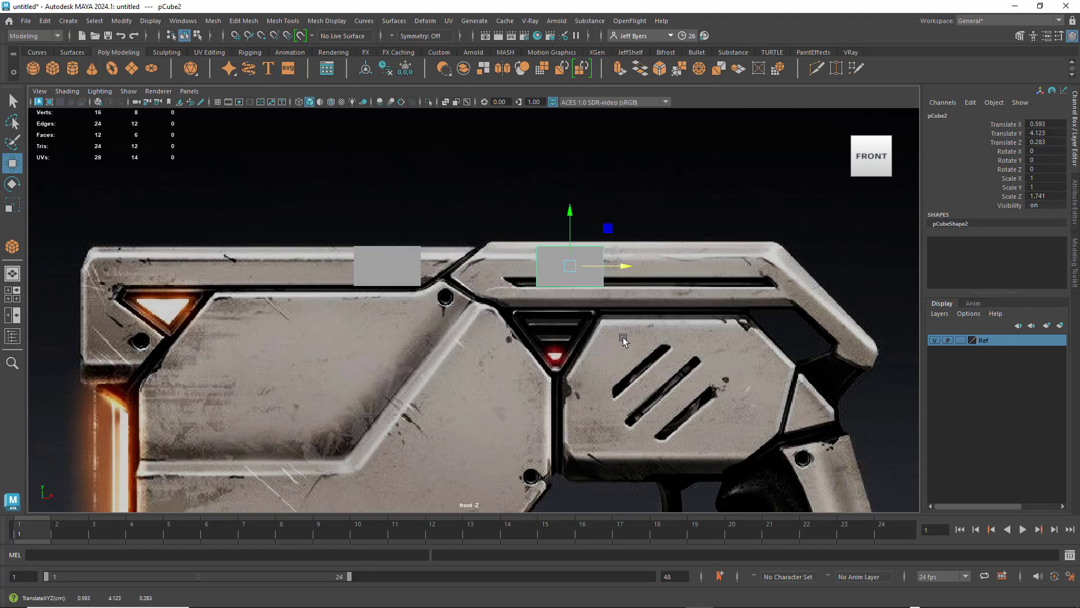
Place block copies on the large front body panel at about X -2.09, Y 3.74 and the slotted panel at X 1.15, Y 3.52.
alt+middle_drag(618, 343, 643, 287)
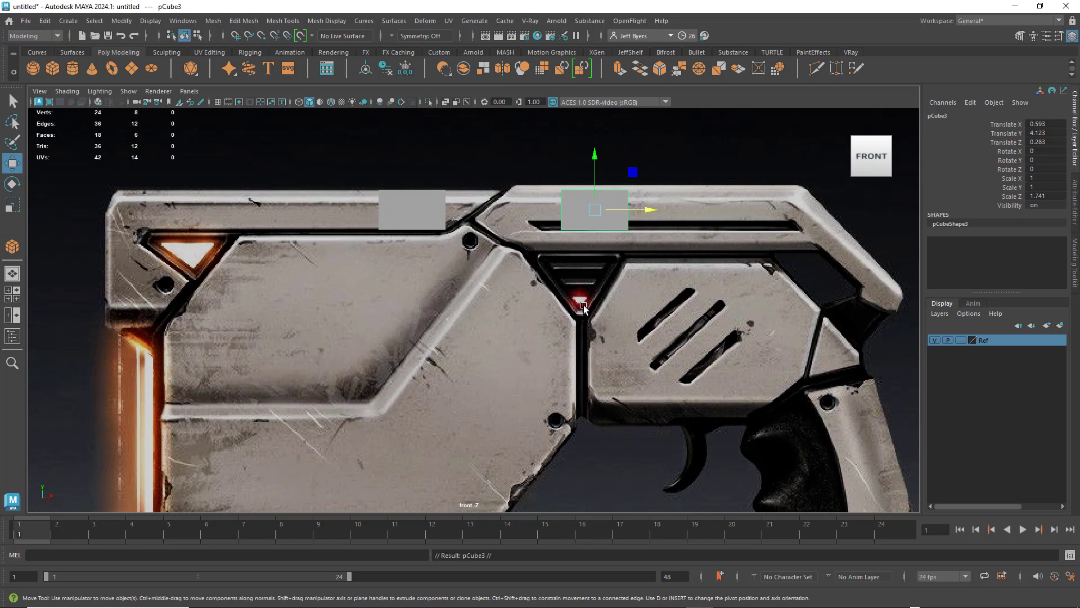
mouse_move(595, 210)
shift+mouse_down()
mouse_move(320, 336)
mouse_move(277, 303)
mouse_move(275, 255)
shift+mouse_up()
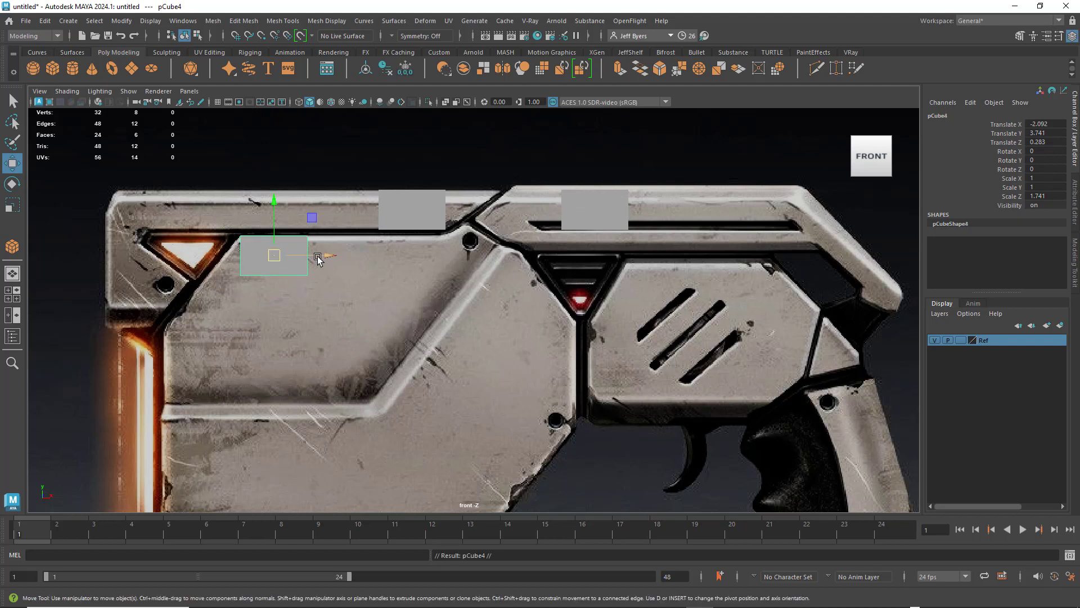
shift+drag(313, 255, 671, 255)
drag(659, 204, 657, 231)
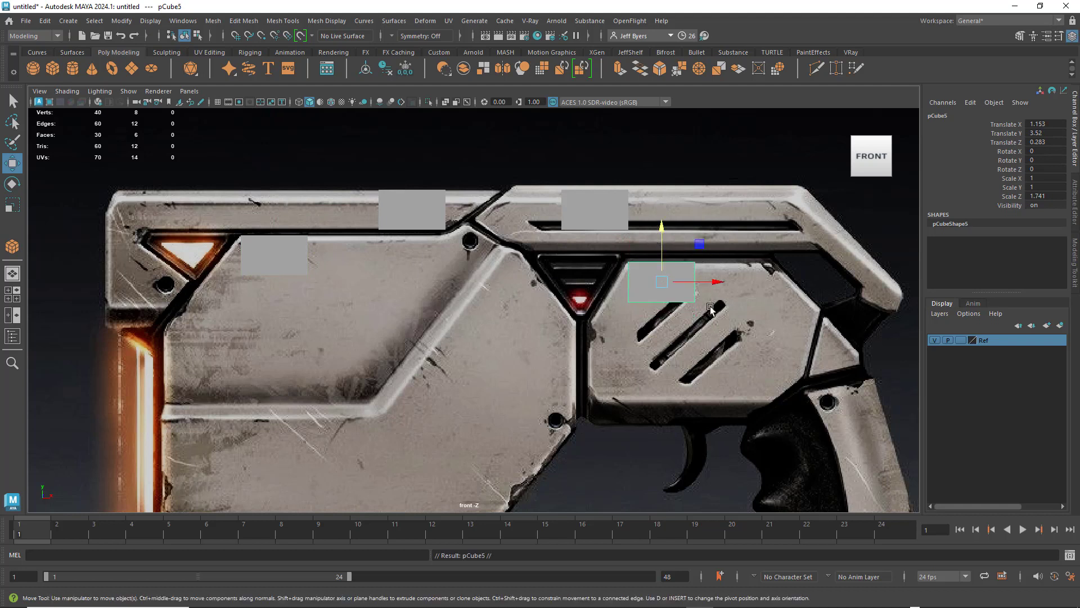
Place another copy of the block over the triangular red-light inset at about X 0.46, Y 3.58.
shift+drag(718, 281, 637, 282)
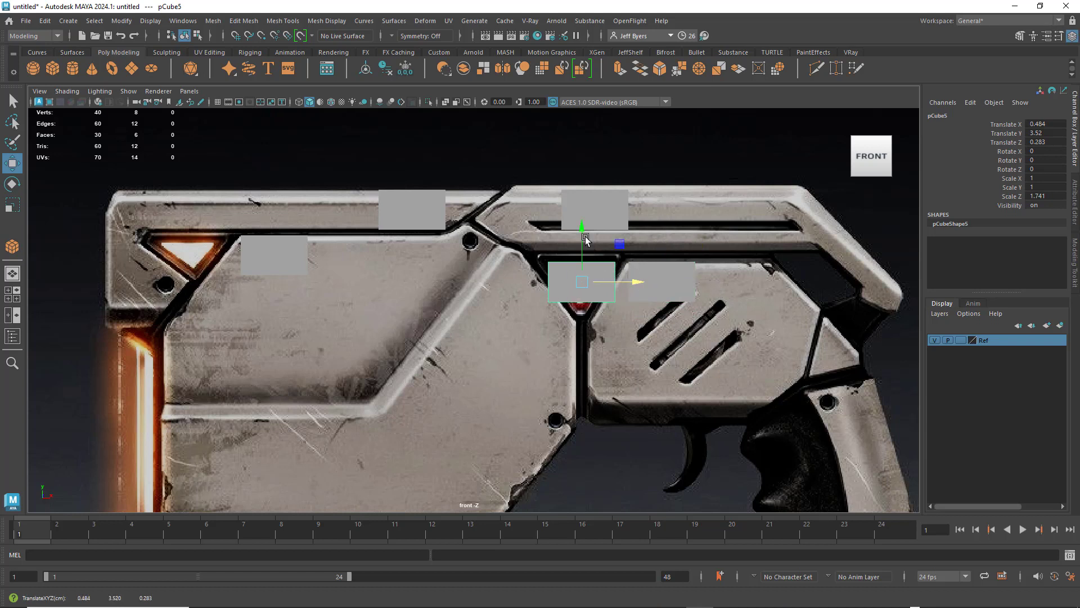
drag(580, 234, 579, 218)
mouse_move(643, 274)
mouse_down()
mouse_move(630, 274)
mouse_move(639, 275)
mouse_up()
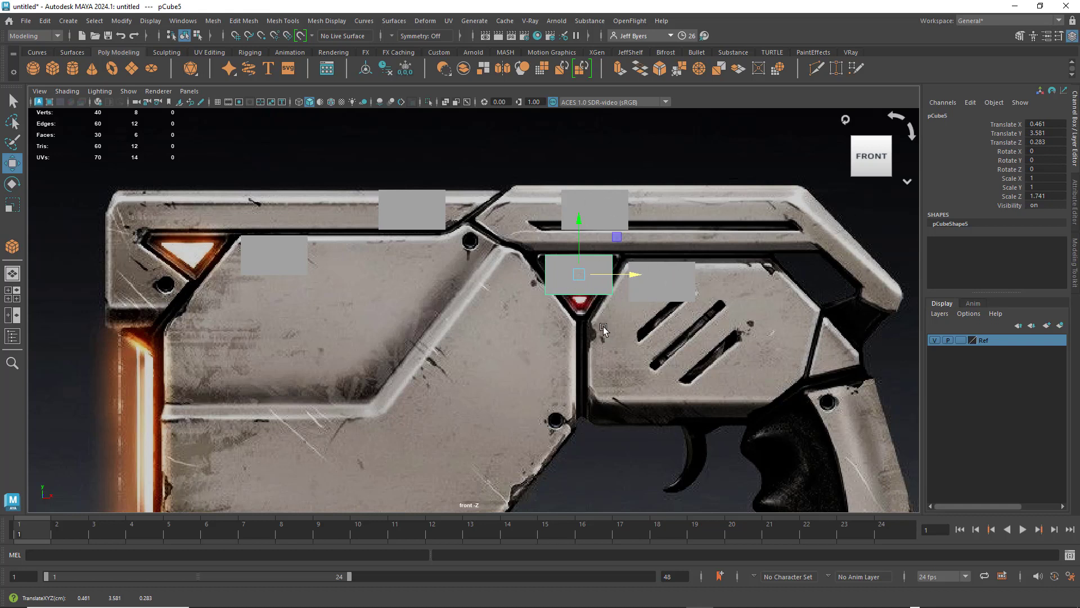
Duplicate the block and place the copy over the small plate above the grip at about X 2.62, Y 2.95.
key(ctrl+d)
drag(581, 274, 838, 350)
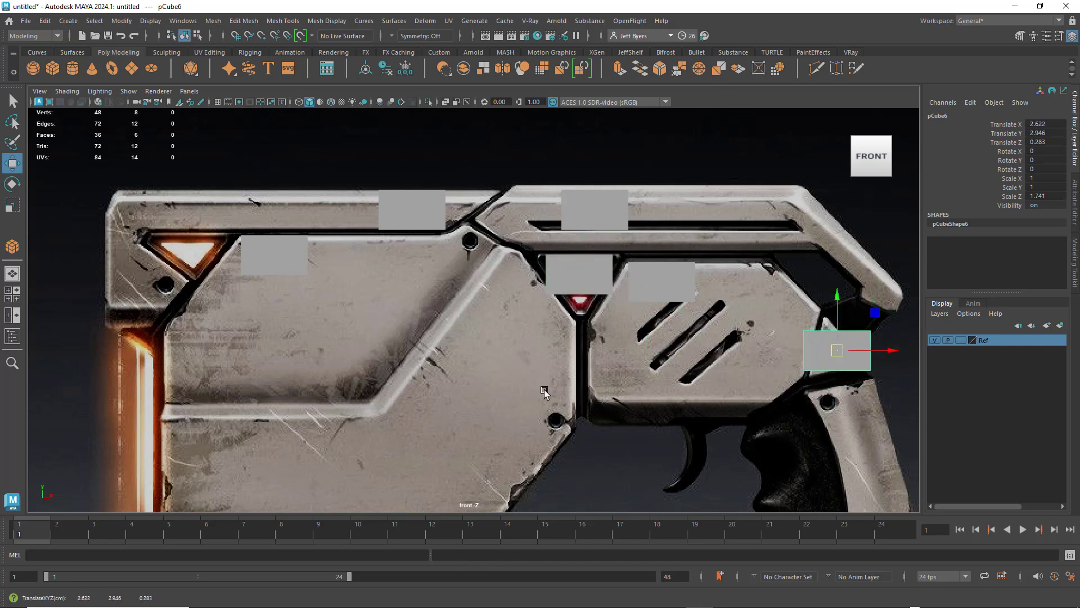
alt+middle_drag(541, 391, 507, 276)
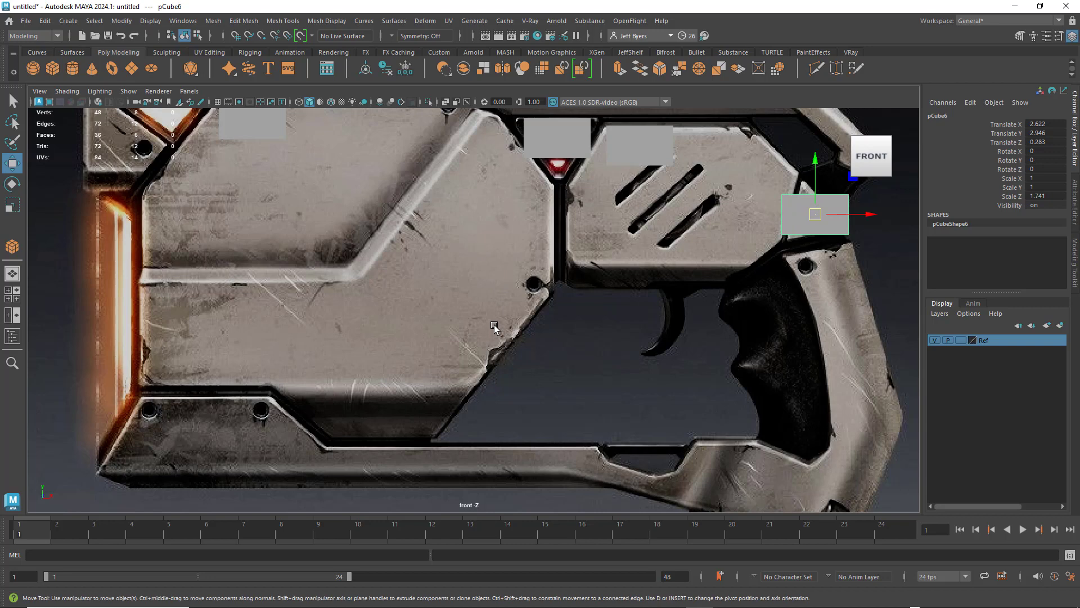
Duplicate the block and place the copy over the front end of the lower frame at about X -2.81, Y 0.87.
key(a)
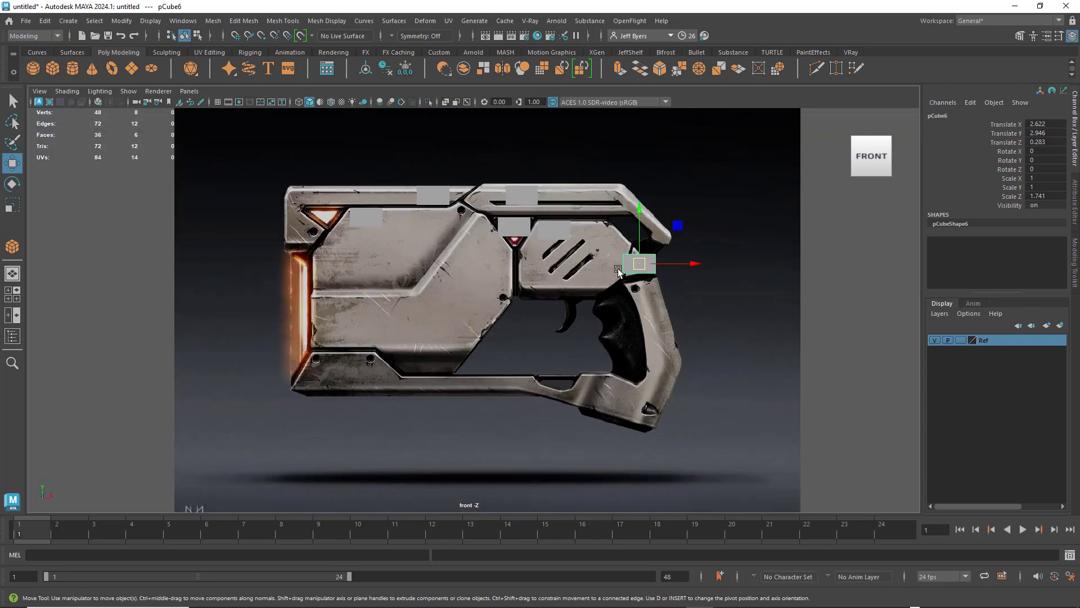
key(ctrl+d)
drag(648, 259, 365, 259)
drag(356, 221, 367, 341)
drag(405, 384, 371, 386)
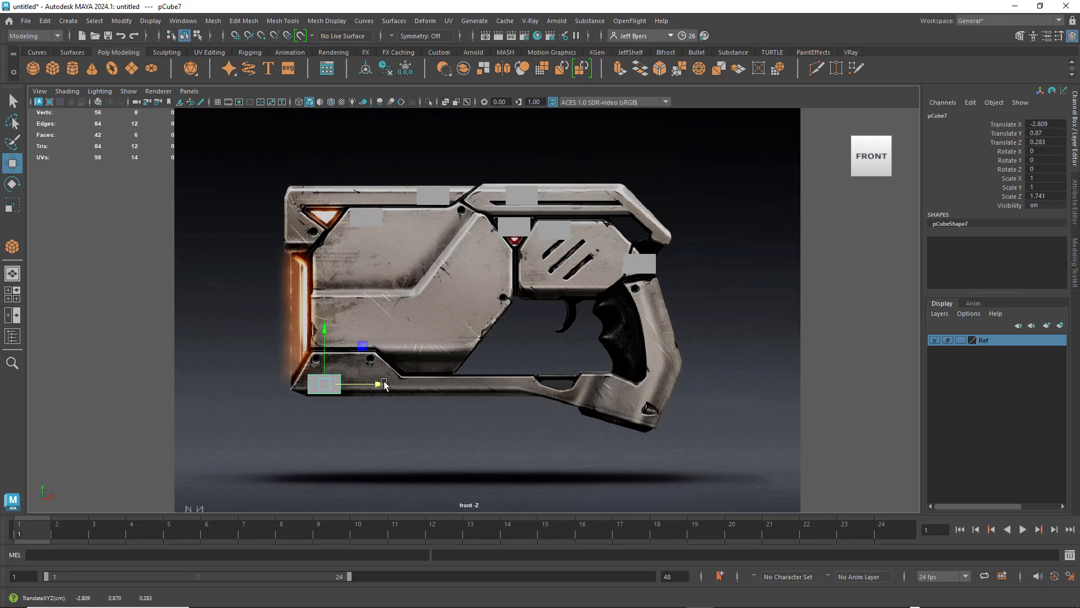
Check the layout of the placed blocks against the reference in the perspective and front views.
scroll(429, 356, up, 3)
scroll(455, 292, up, 3)
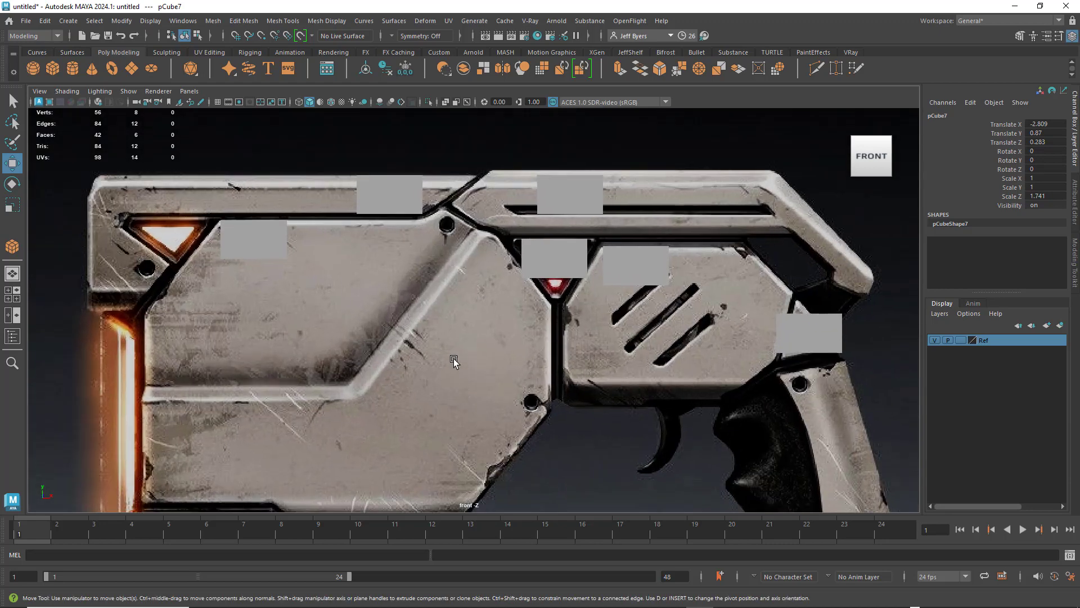
key(space)
key(space)
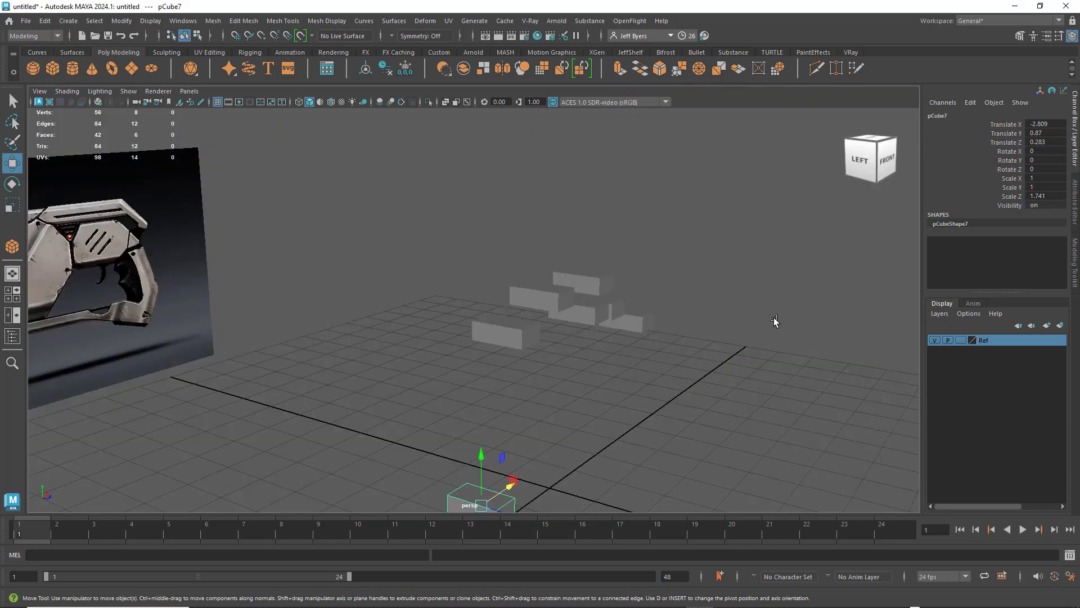
alt+drag(774, 320, 632, 309)
key(space)
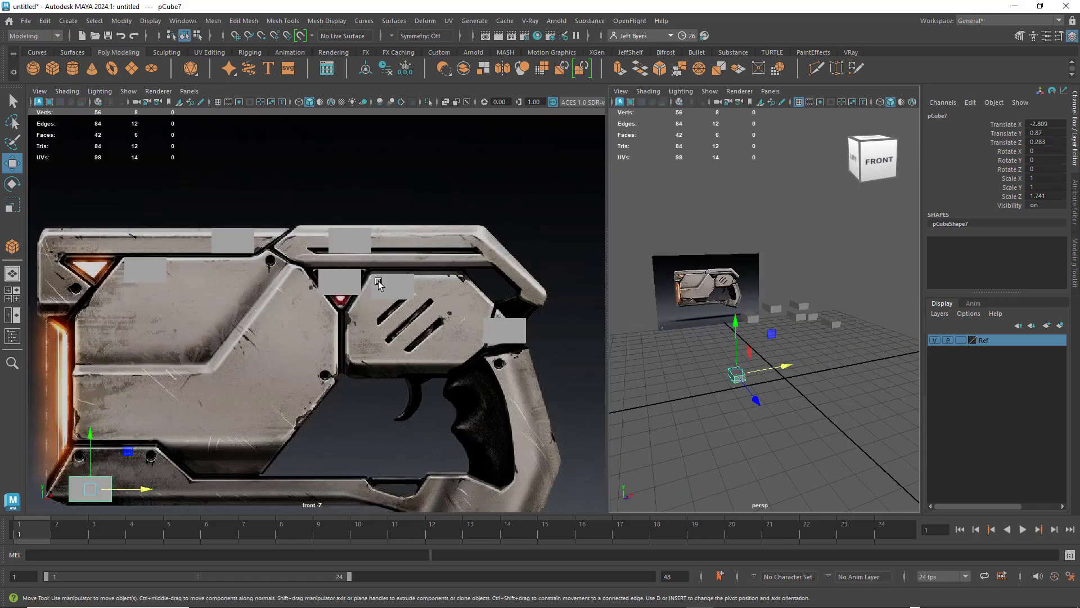
key(space)
scroll(417, 225, down, 5)
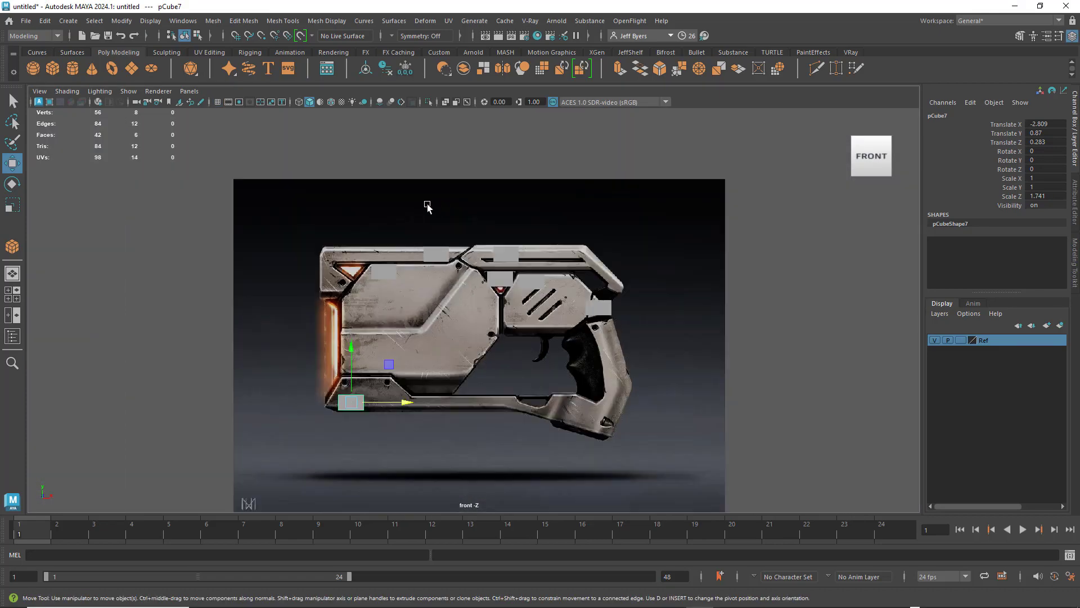
scroll(427, 219, up, 2)
scroll(428, 219, up, 2)
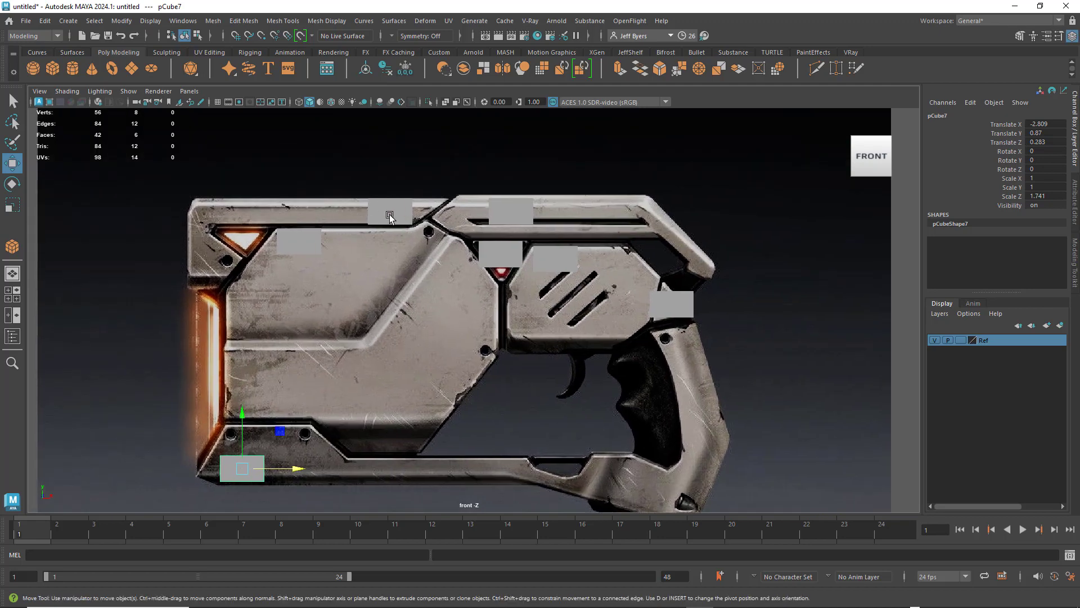
Insert a lengthwise edge loop in the front top rail block, about a third of its height below the upper edge.
click(390, 213)
scroll(394, 211, up, 3)
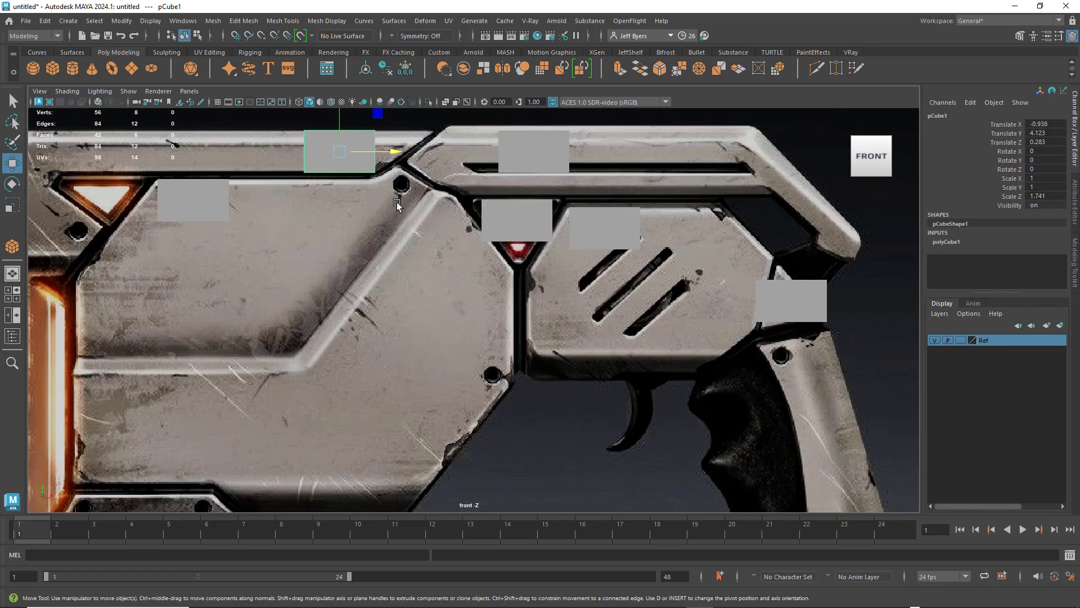
scroll(366, 214, up, 4)
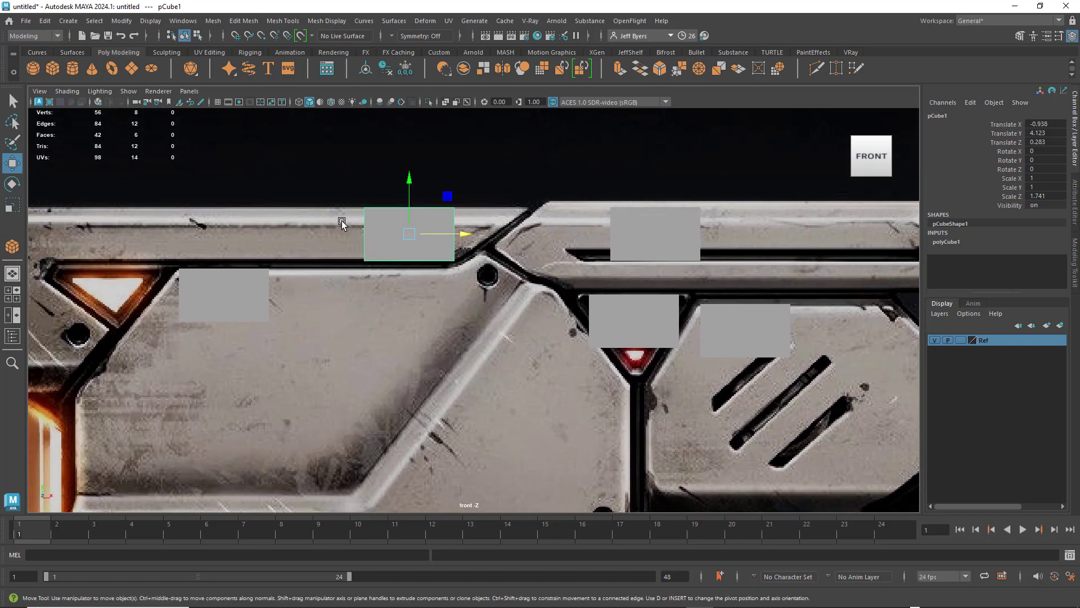
alt+middle_drag(341, 222, 378, 223)
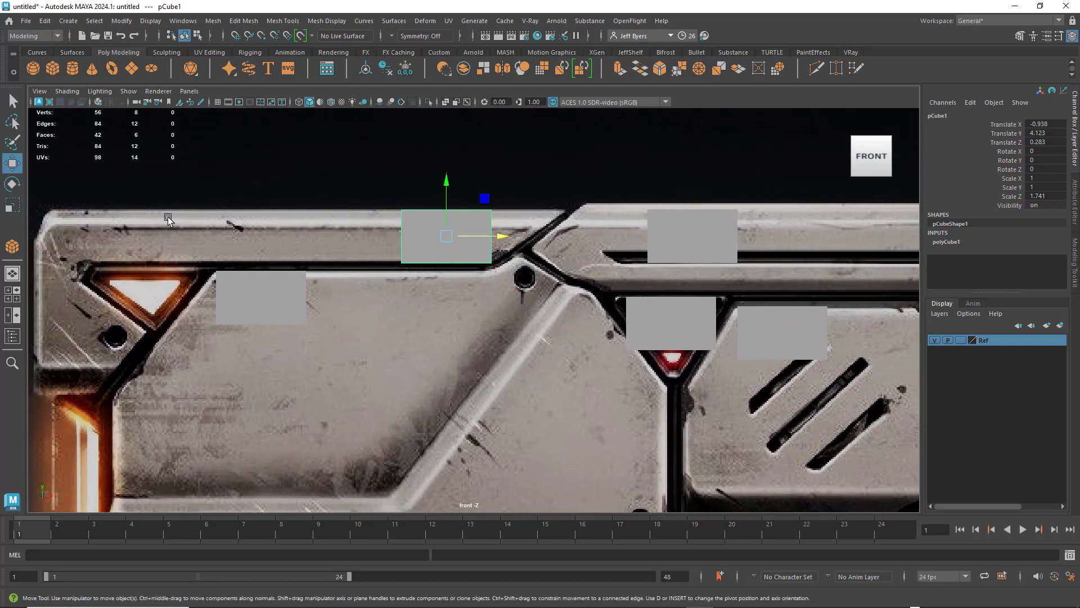
right_click(428, 233)
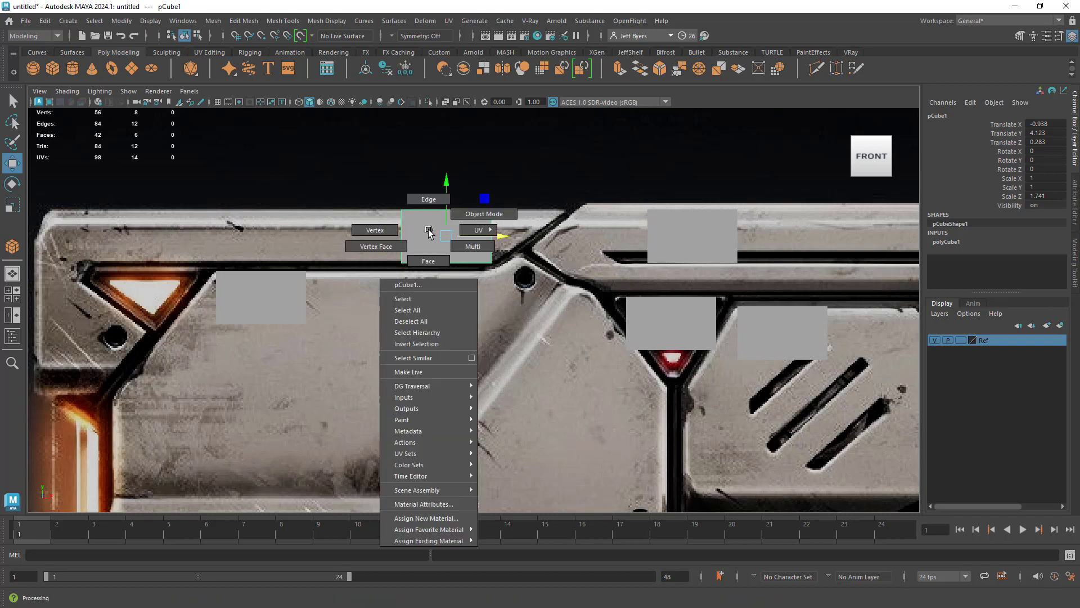
mouse_move(428, 231)
right_down()
mouse_move(427, 257)
mouse_move(435, 233)
right_up()
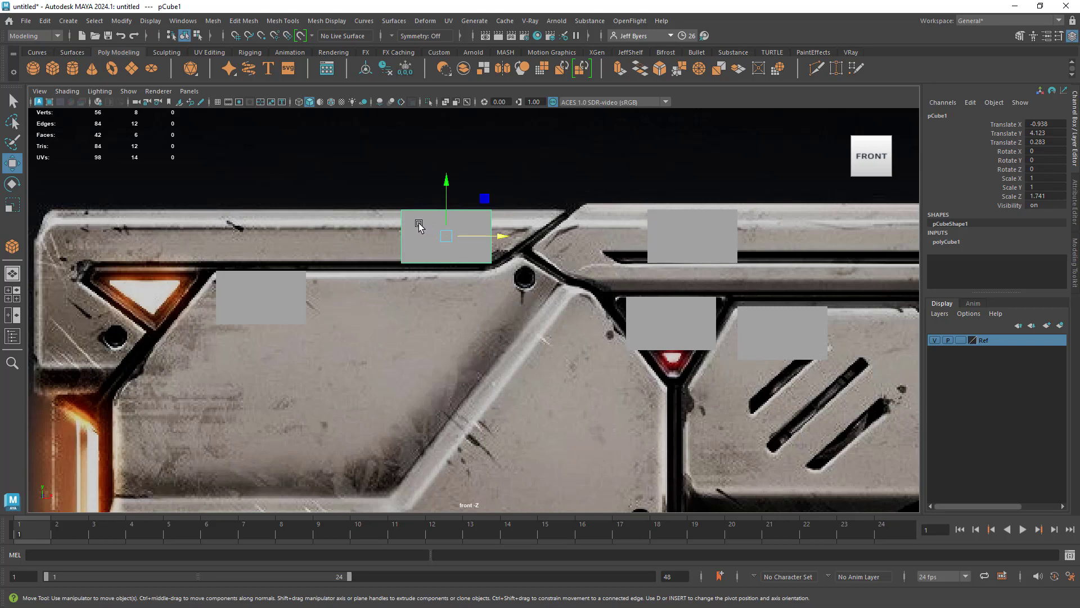
shift+right_drag(419, 225, 378, 240)
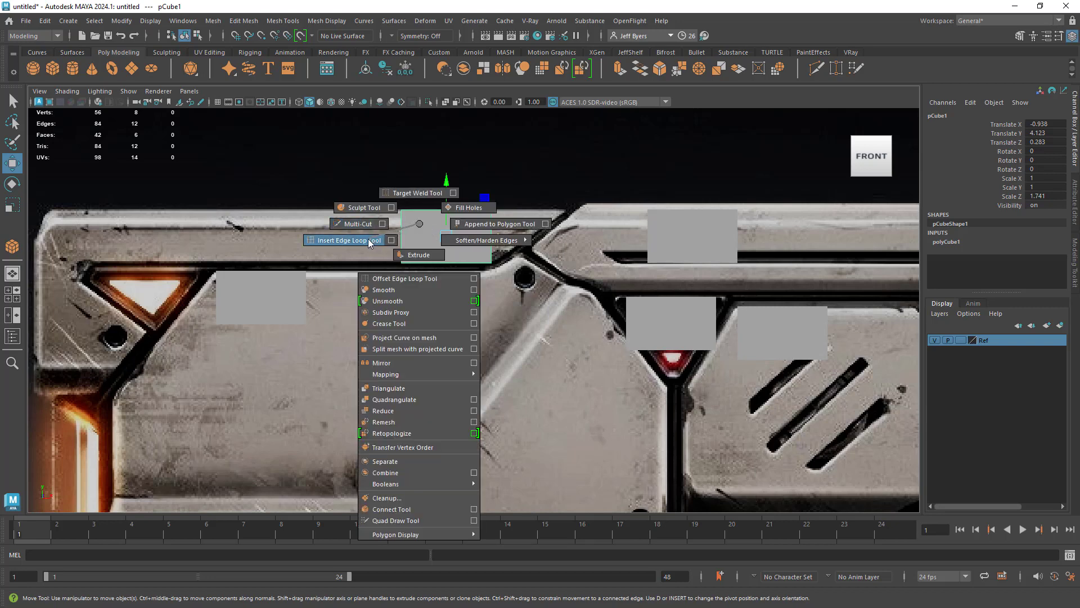
shift+right_drag(370, 242, 370, 242)
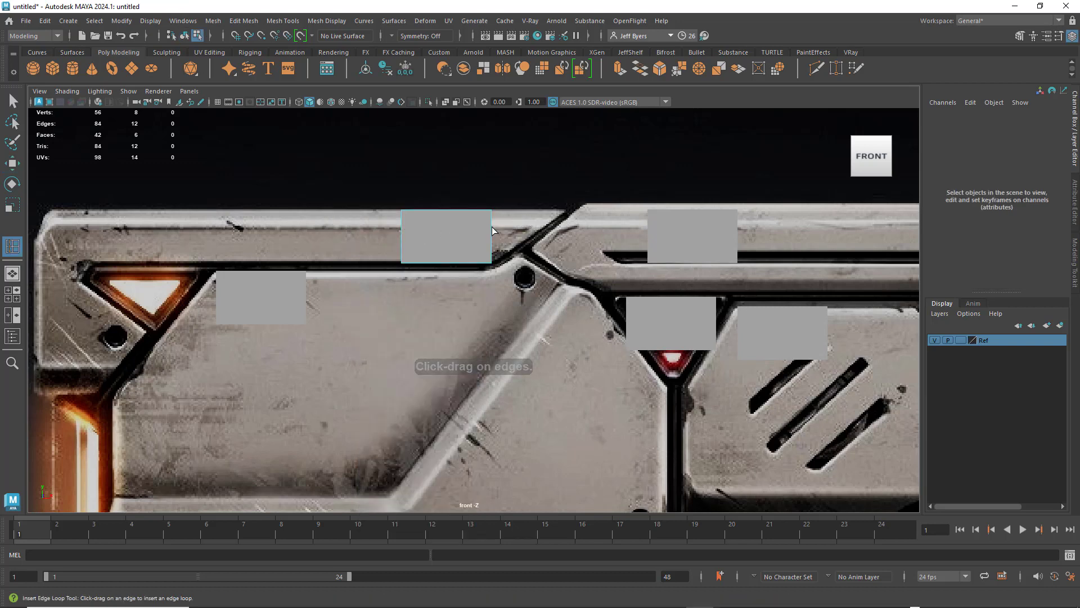
drag(490, 230, 483, 231)
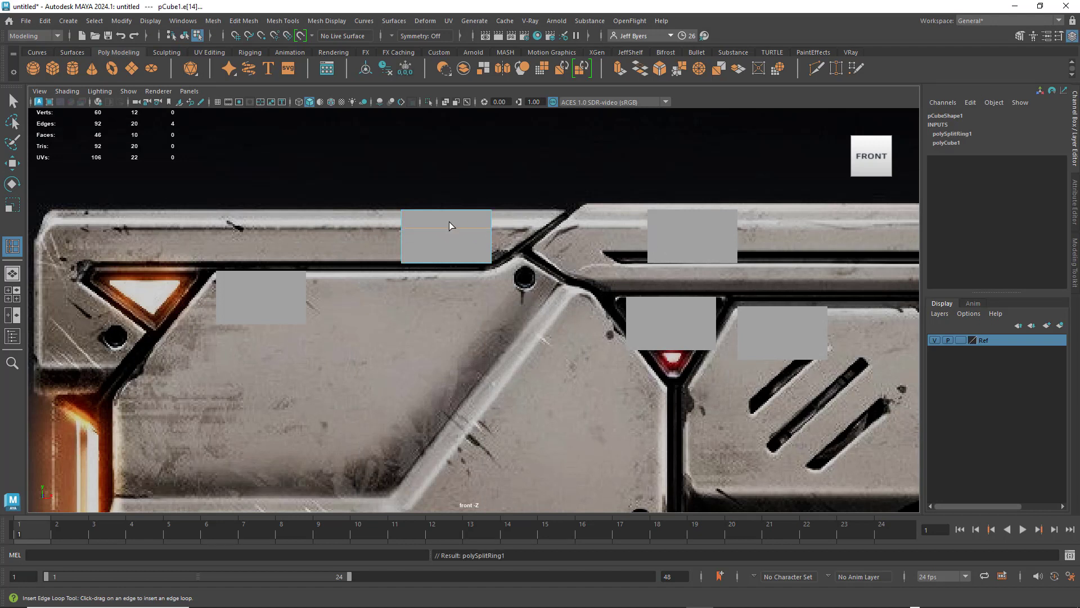
Try to put the front top rail block into vertex mode and select its rear-end vertices.
right_drag(450, 225, 408, 224)
key(F8)
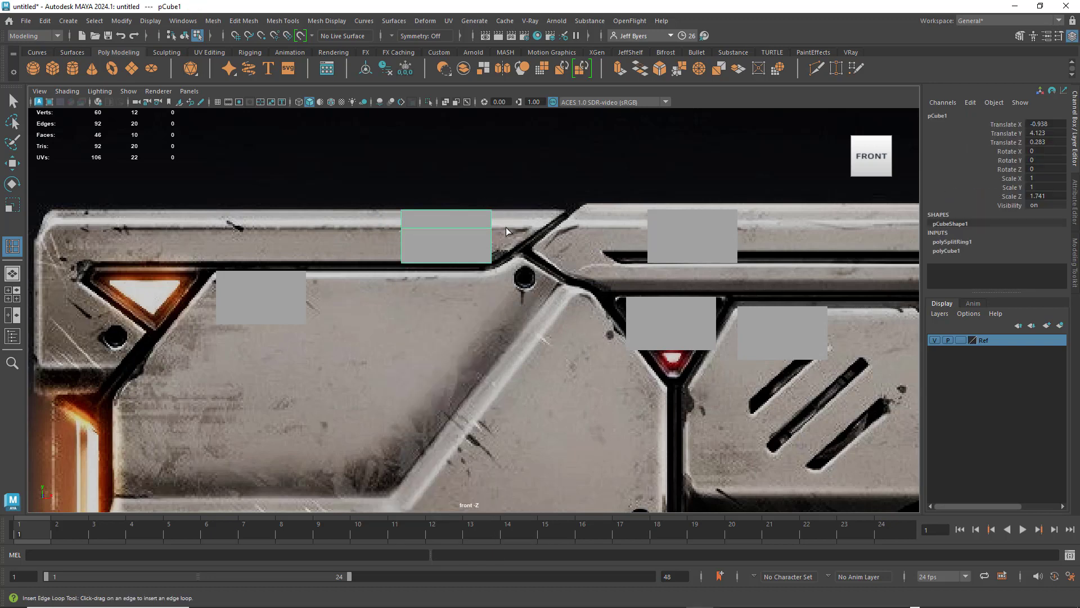
right_drag(478, 221, 427, 219)
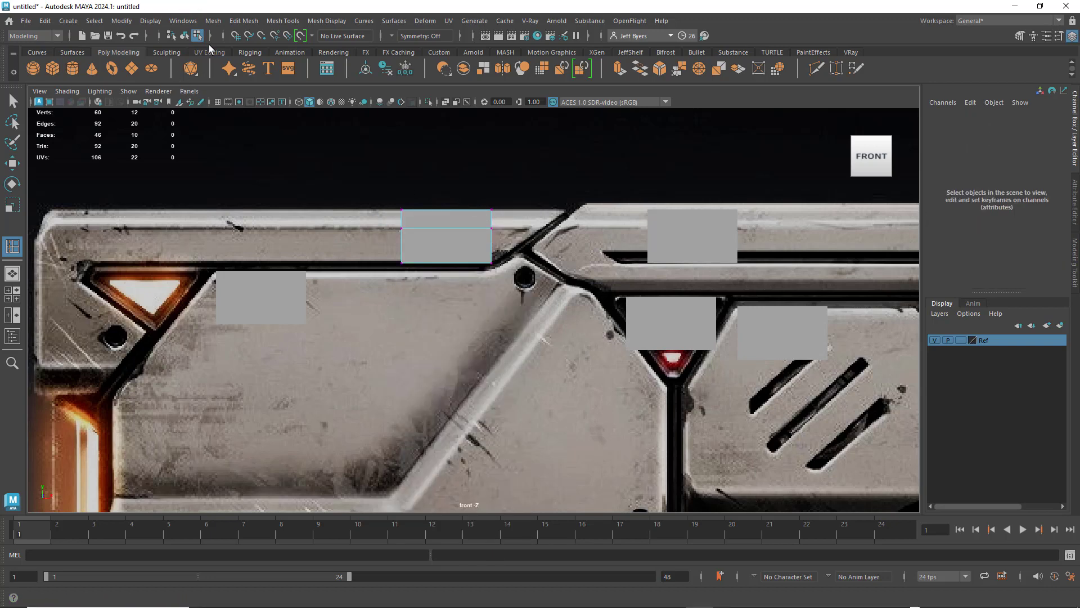
key(F8)
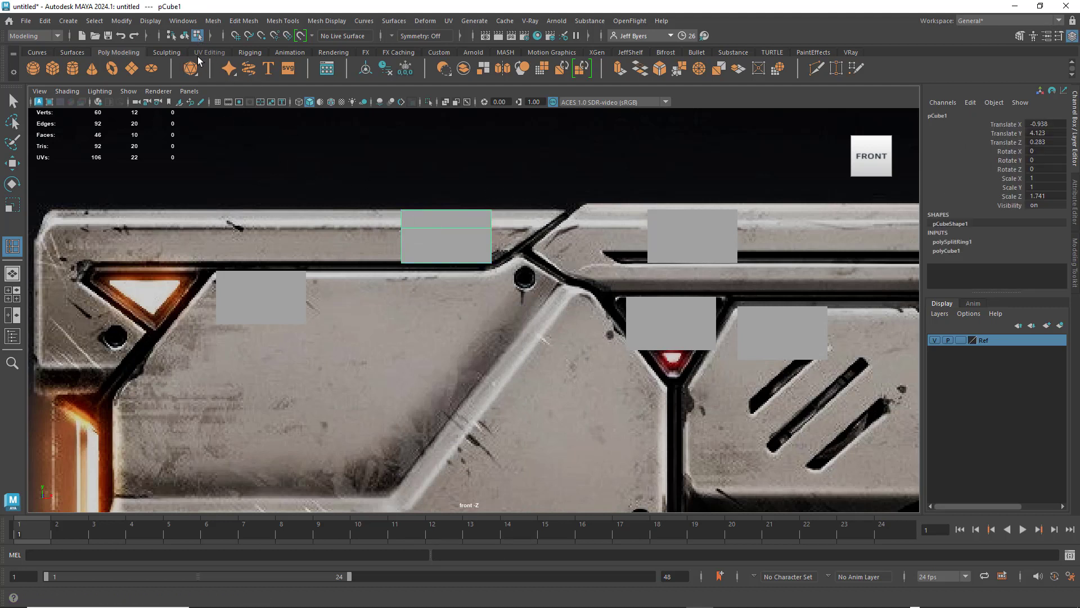
click(184, 38)
click(198, 37)
click(184, 38)
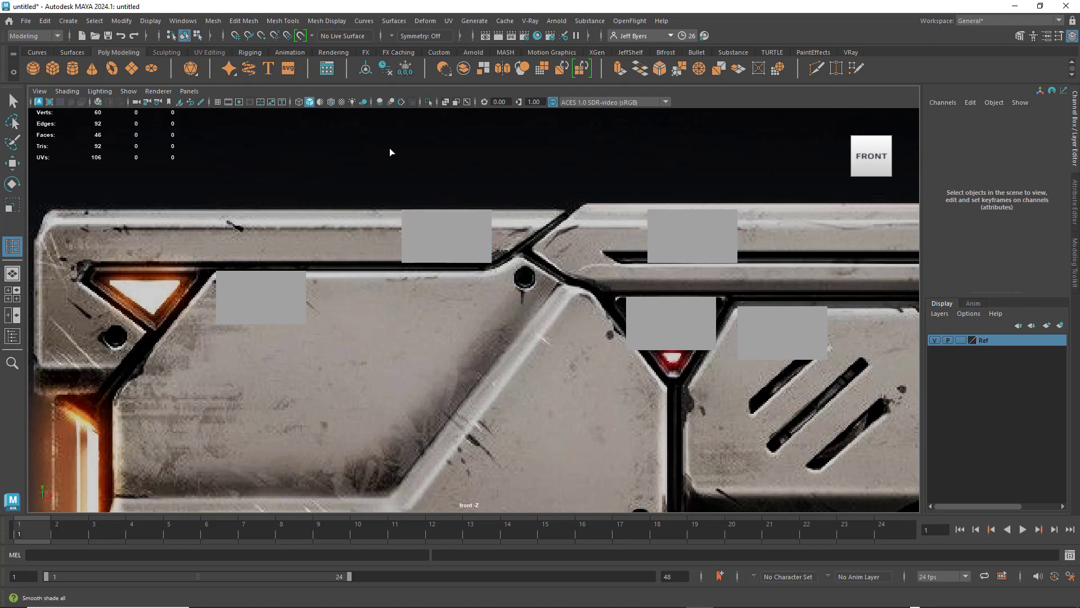
right_drag(478, 221, 438, 220)
drag(477, 195, 501, 234)
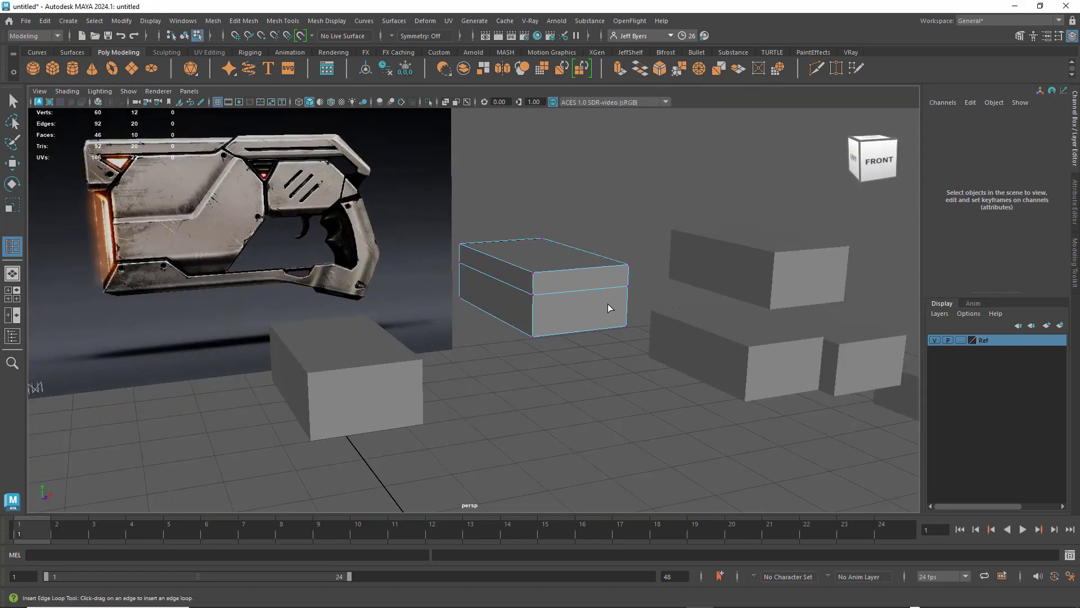
Try an extra edge loop across the middle of the front top rail block and undo it.
click(653, 305)
right_click(603, 269)
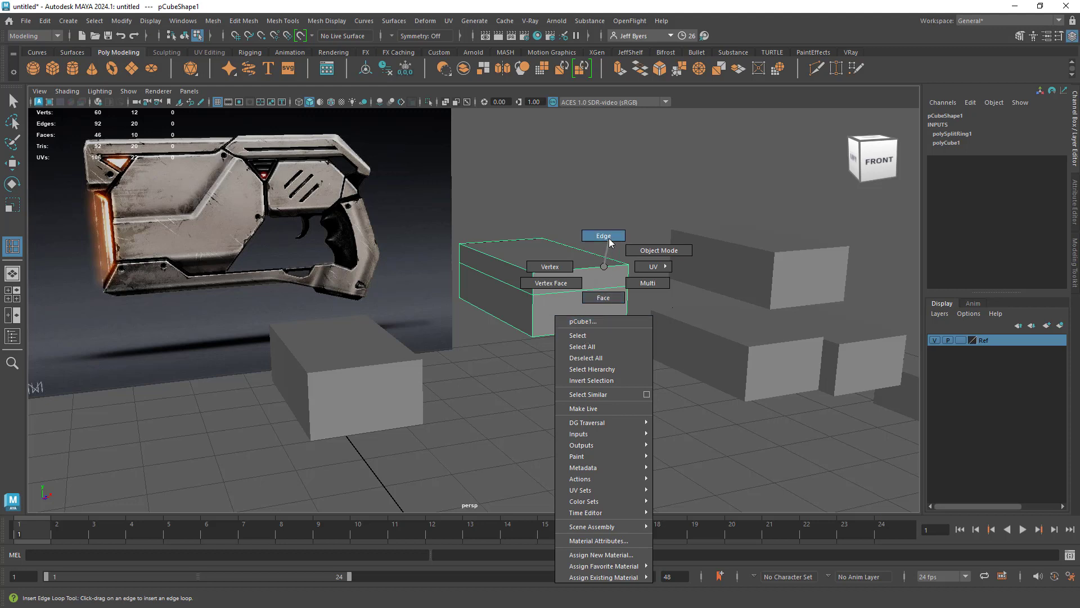
click(568, 271)
click(585, 299)
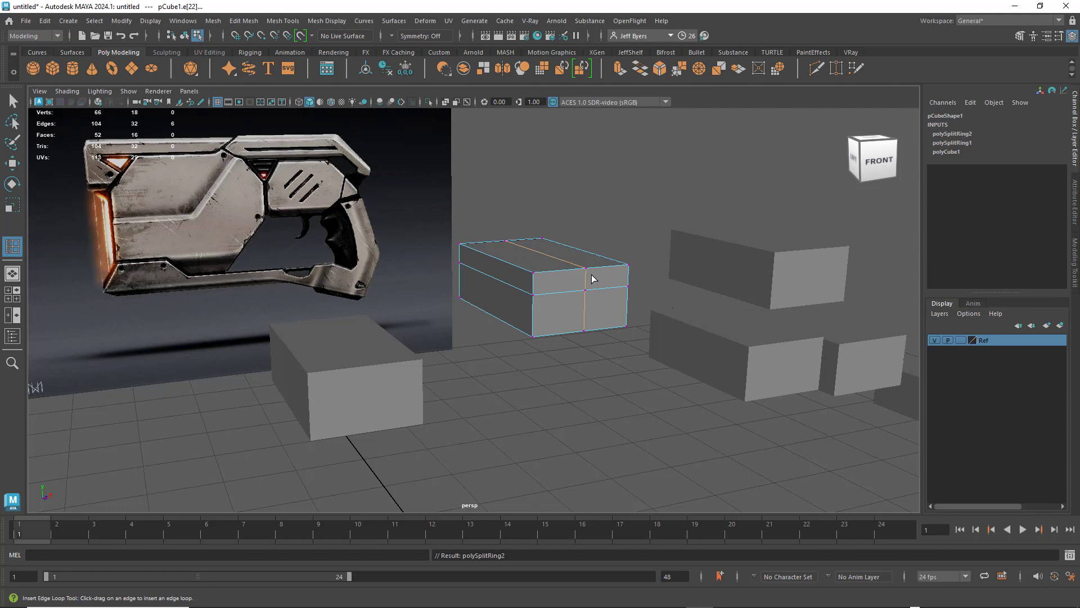
key(q)
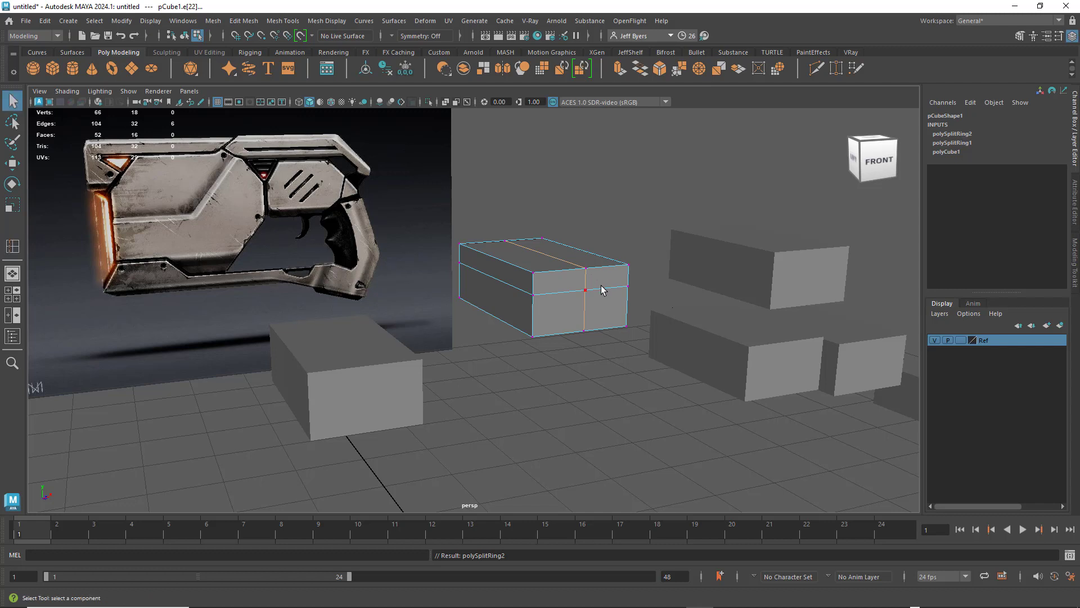
key(ctrl+z)
key(ctrl+z)
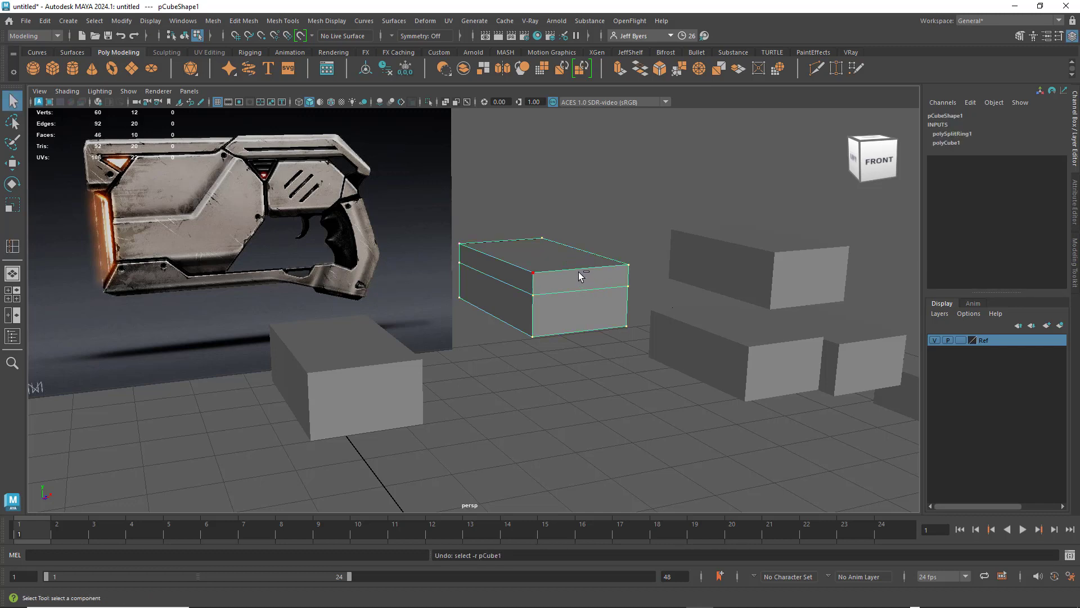
Move the rear-end vertices of the front top rail block along X to match the diagonal seam, with the upper corner at about X -0.20.
right_drag(581, 275, 539, 274)
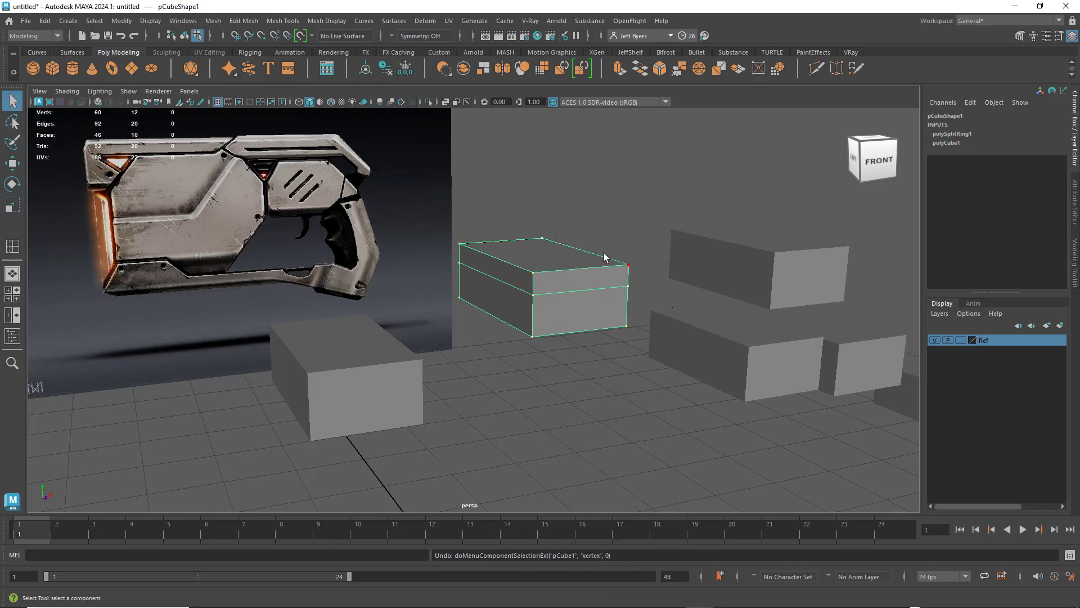
drag(604, 257, 636, 297)
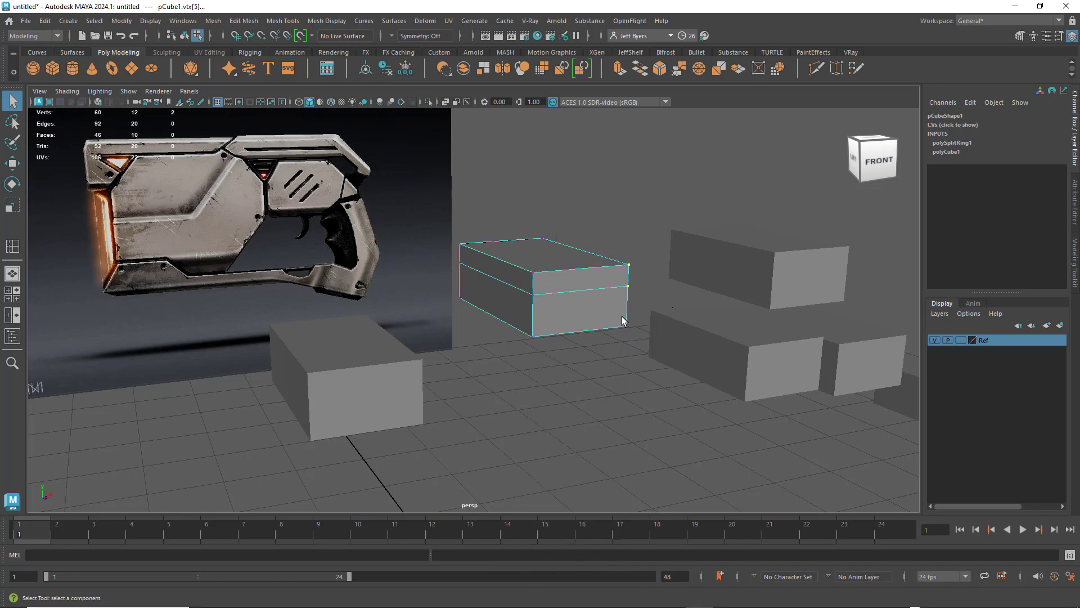
key(space)
key(space)
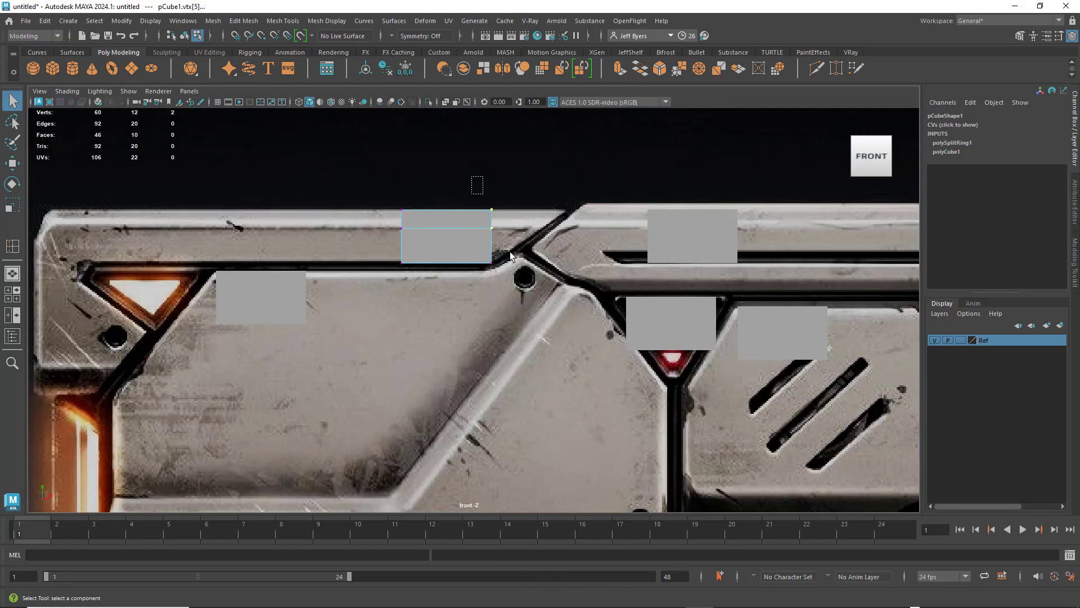
drag(511, 256, 534, 300)
key(w)
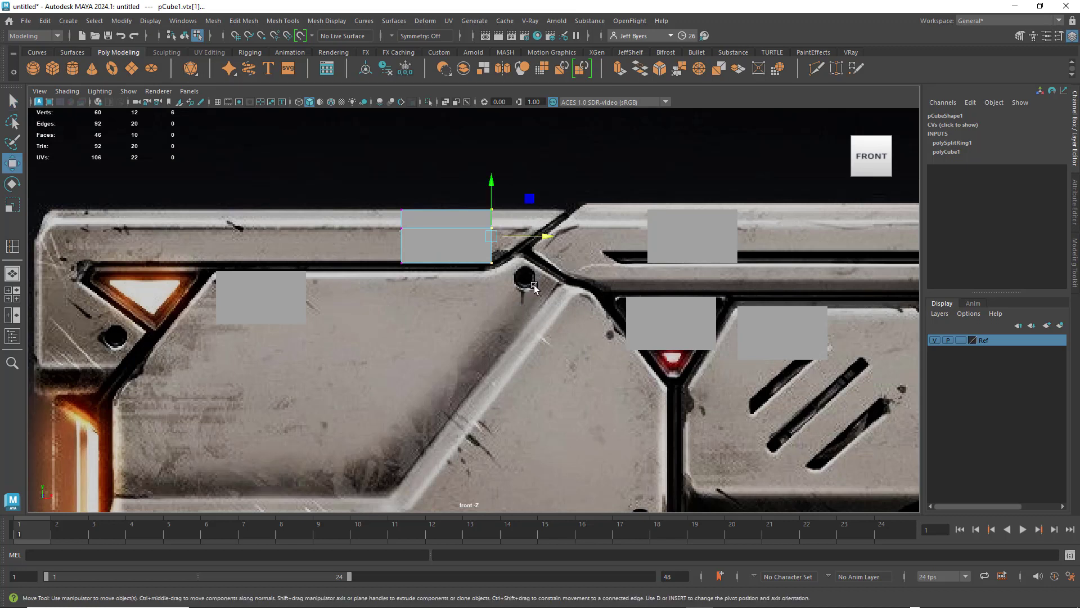
drag(543, 235, 544, 234)
drag(473, 221, 559, 231)
drag(484, 200, 598, 219)
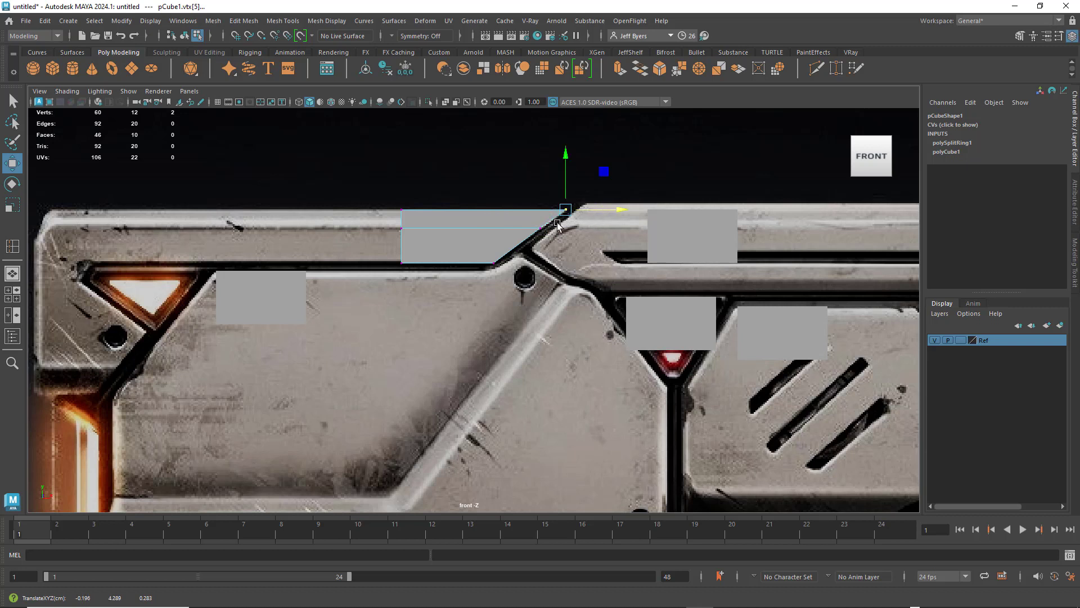
Move the front-end vertices of the top rail block along X to about -3.11, near the orange triangle light's outer corner.
alt+middle_drag(436, 275, 534, 273)
drag(477, 198, 510, 271)
drag(557, 239, 252, 243)
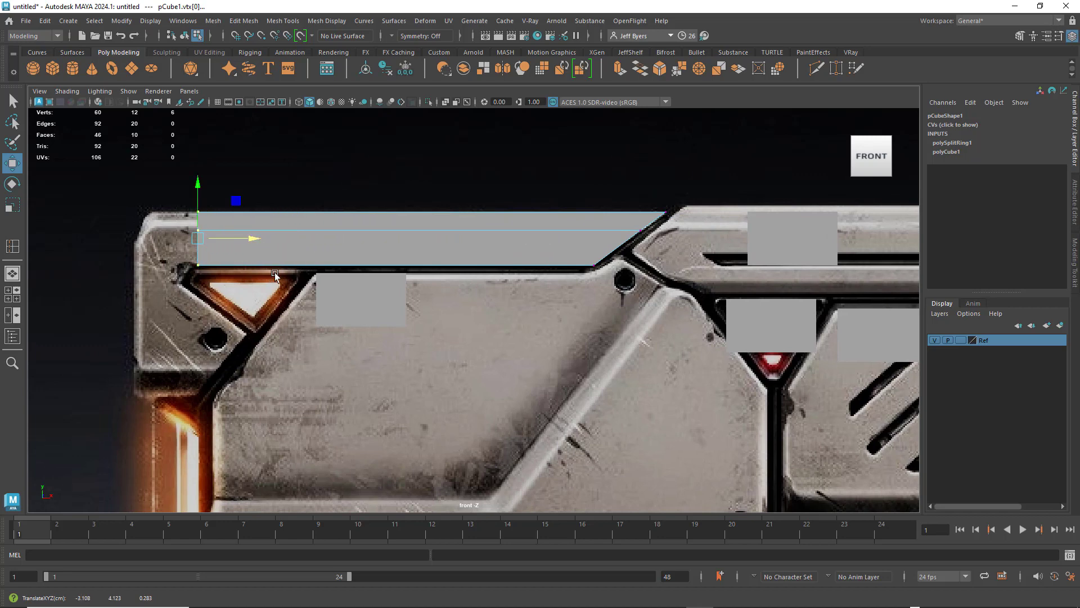
Examine the front end of the top rail block against the reference and in the perspective view.
alt+middle_drag(274, 275, 409, 292)
scroll(388, 295, up, 3)
alt+middle_drag(344, 297, 435, 334)
scroll(452, 320, up, 2)
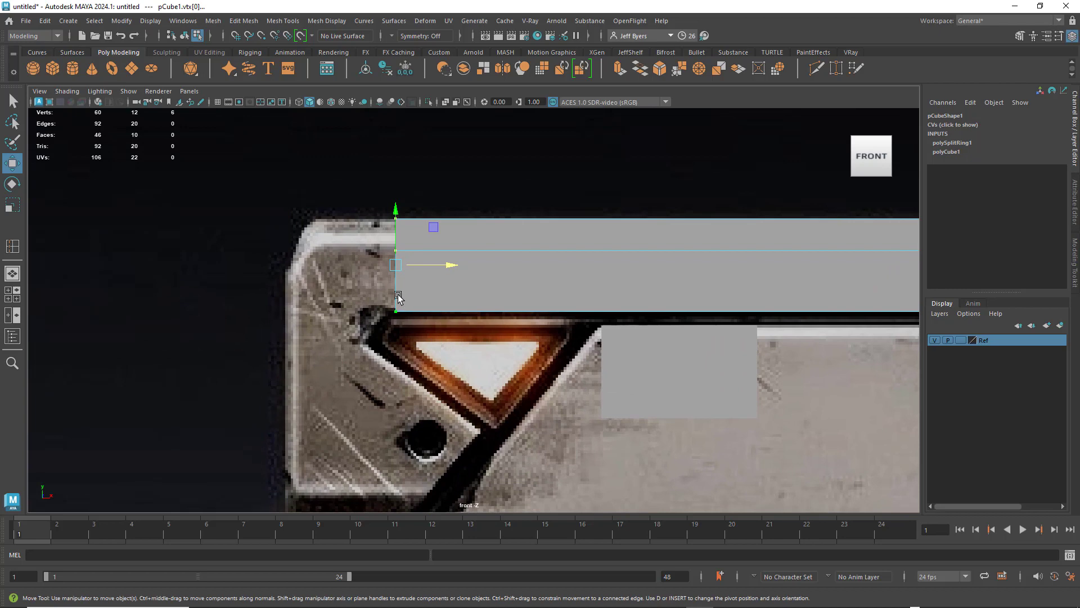
key(space)
key(space)
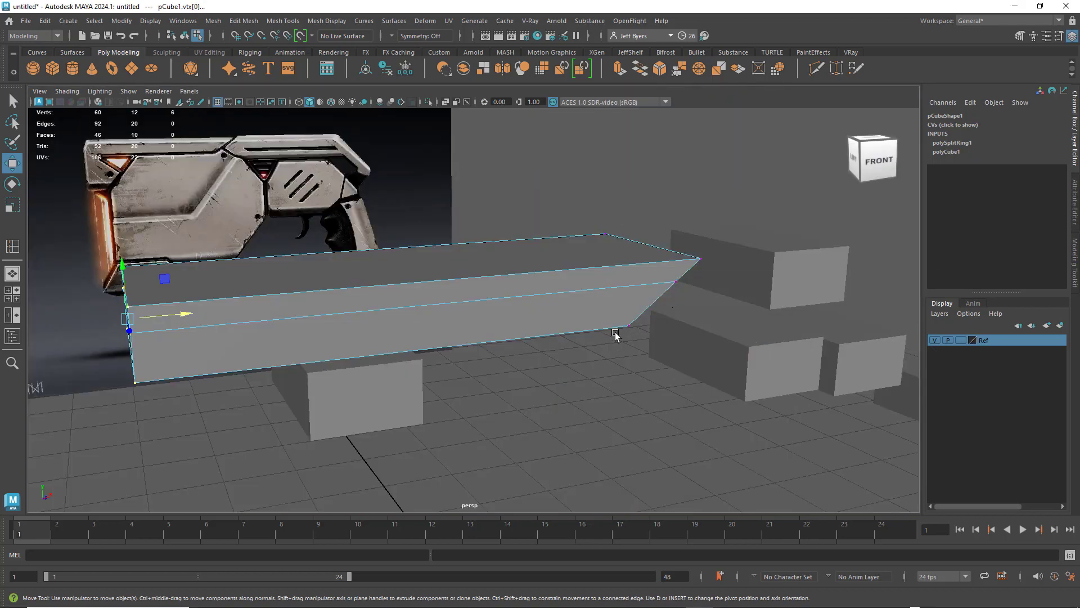
alt+drag(531, 320, 566, 319)
scroll(565, 319, down, 3)
alt+middle_drag(507, 317, 538, 344)
scroll(541, 353, up, 2)
alt+drag(538, 344, 441, 332)
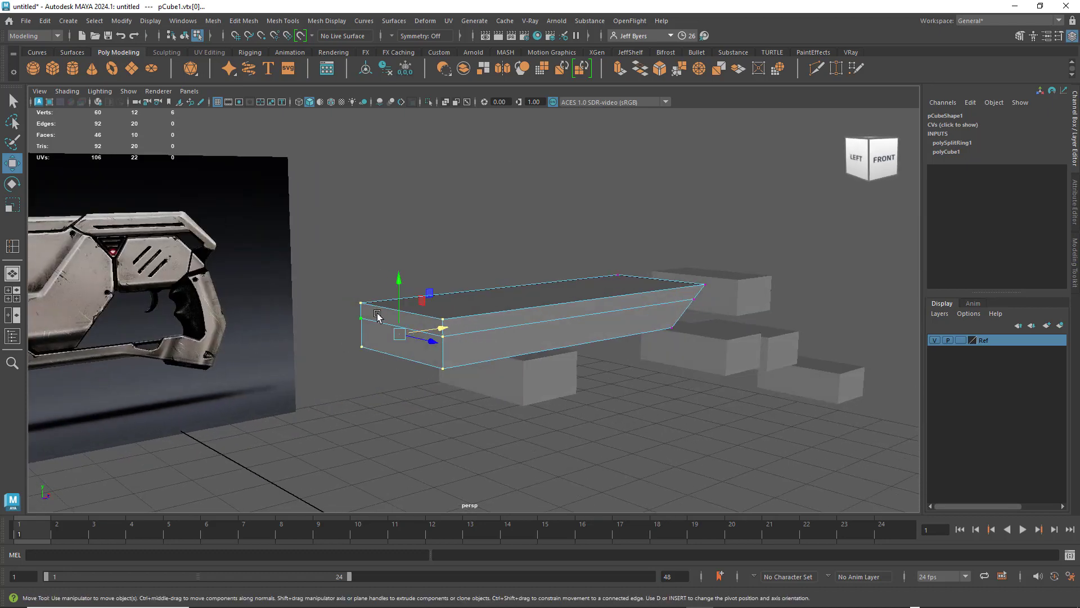
Extrude both front-end faces of the top rail block forward together by 0.296 in local Z toward the pistol's front corner.
right_drag(375, 311, 375, 320)
click(412, 320)
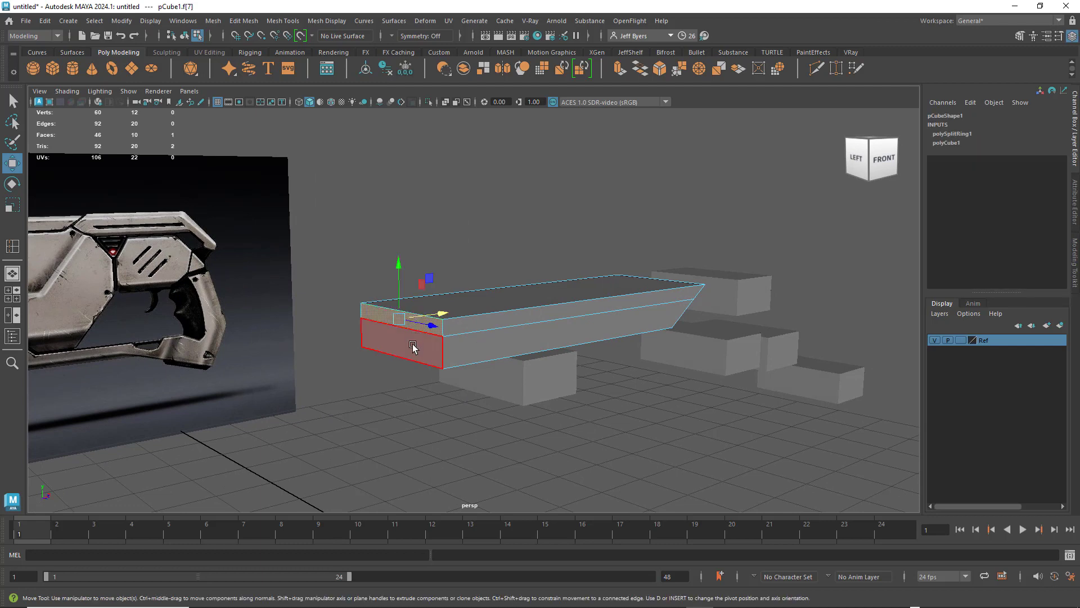
key(Caps_Lock)
click(416, 347)
key(space)
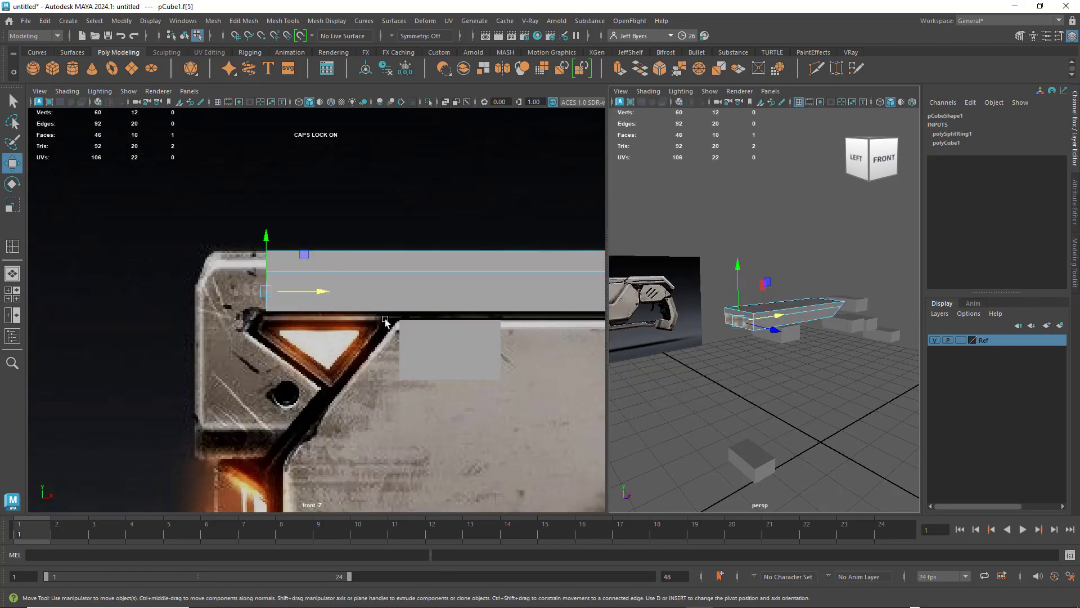
scroll(770, 349, up, 6)
scroll(706, 345, down, 3)
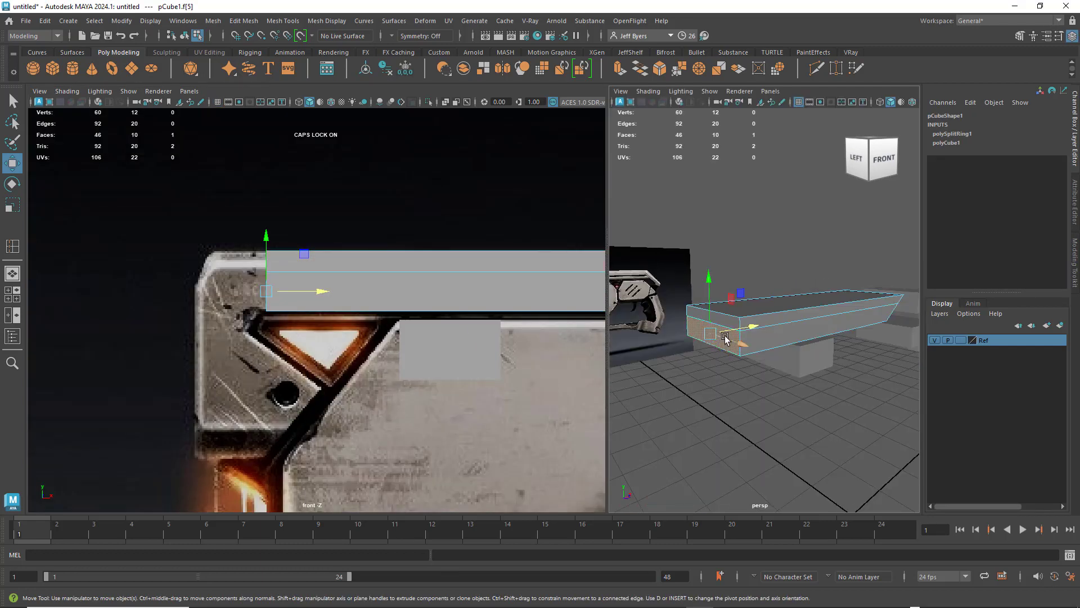
key(q)
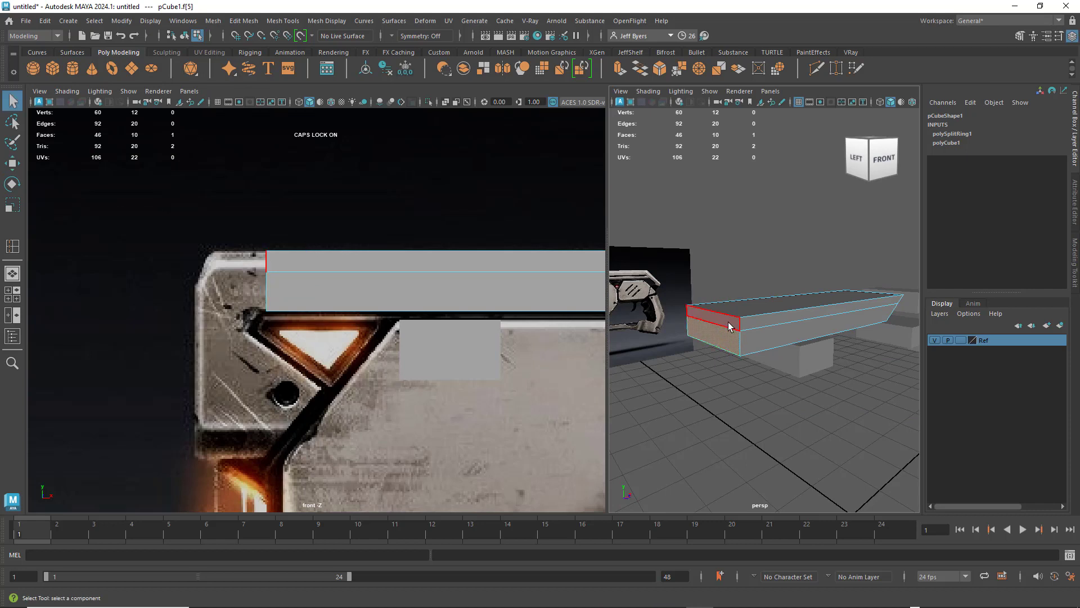
shift+click(729, 326)
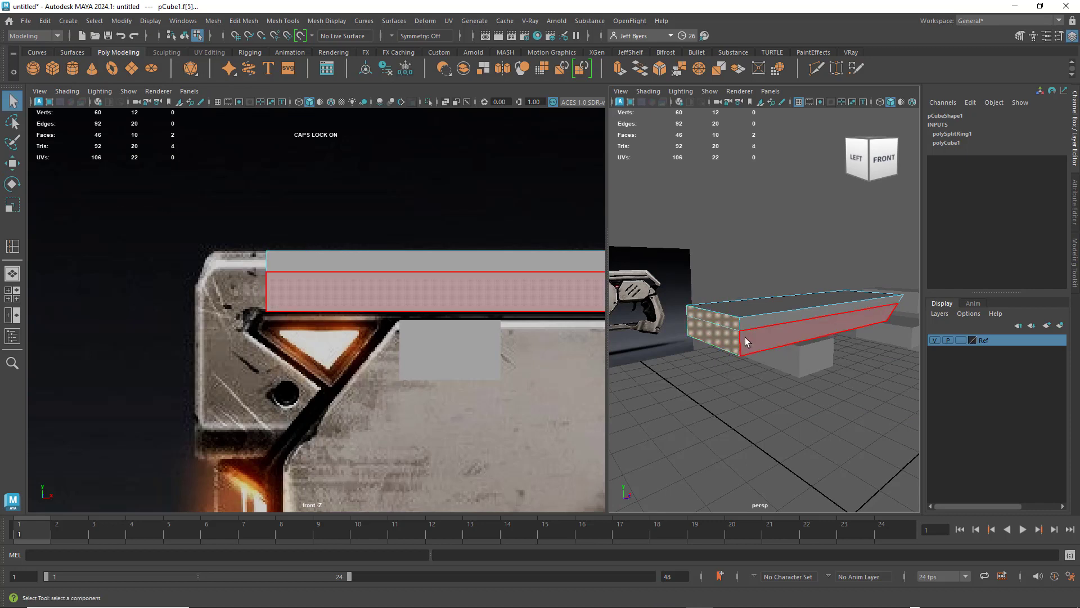
key(w)
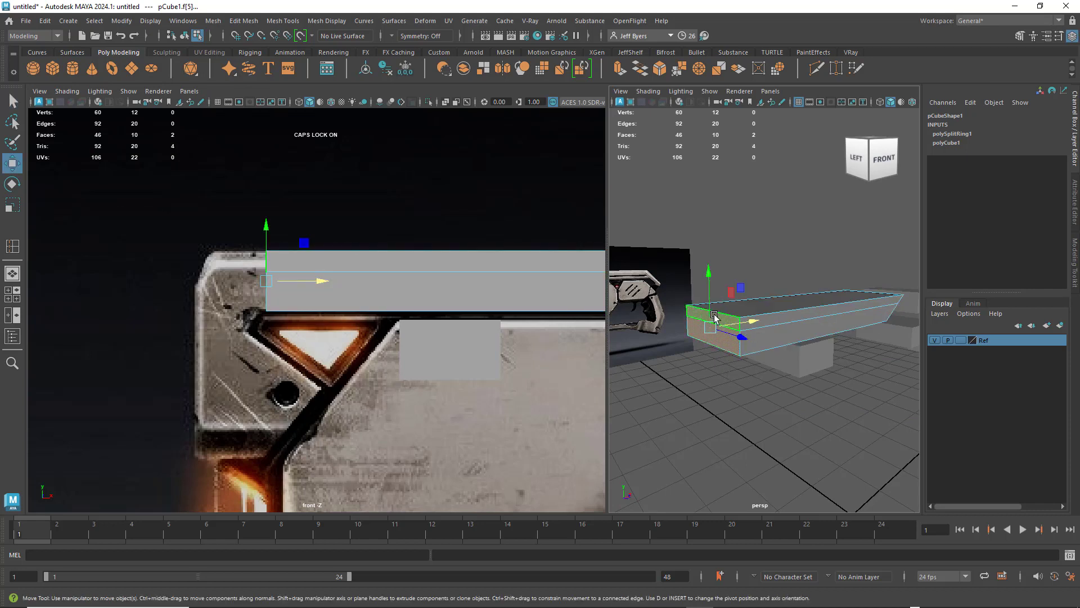
key(q)
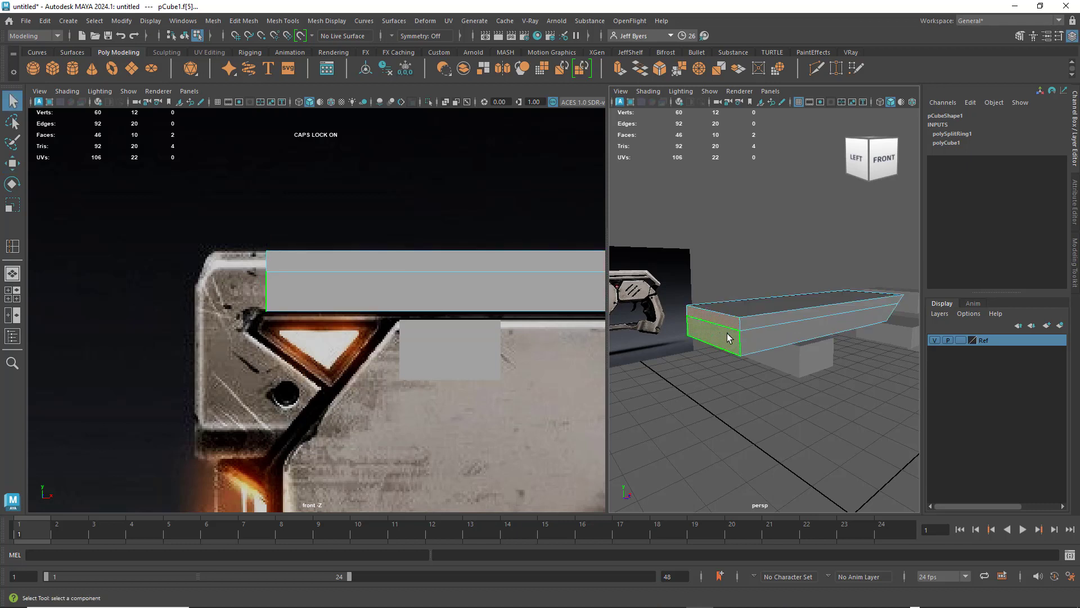
key(ctrl+e)
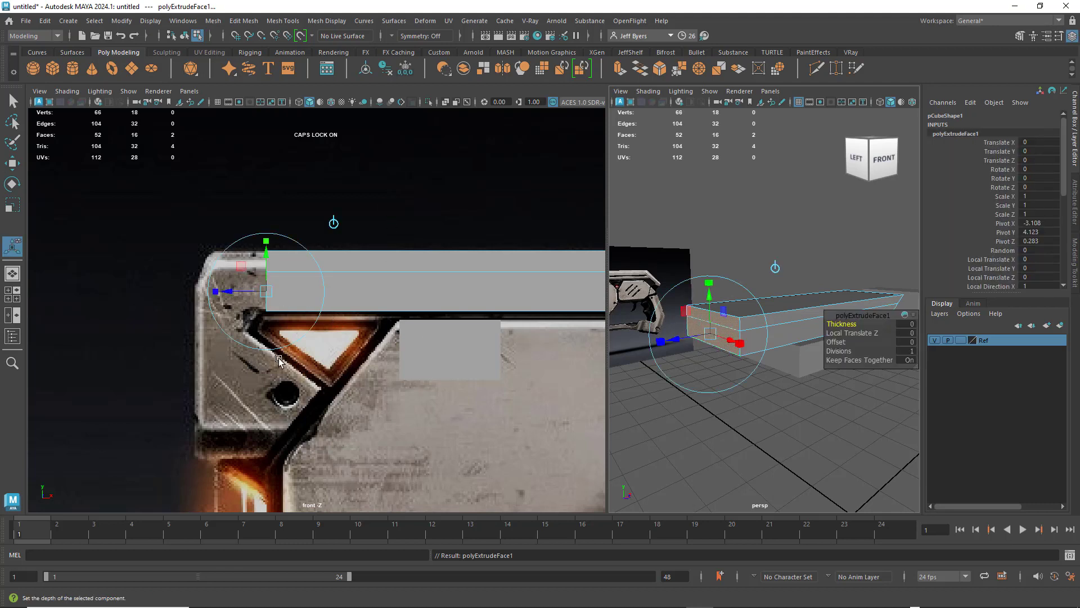
key(Caps_Lock)
drag(233, 293, 179, 299)
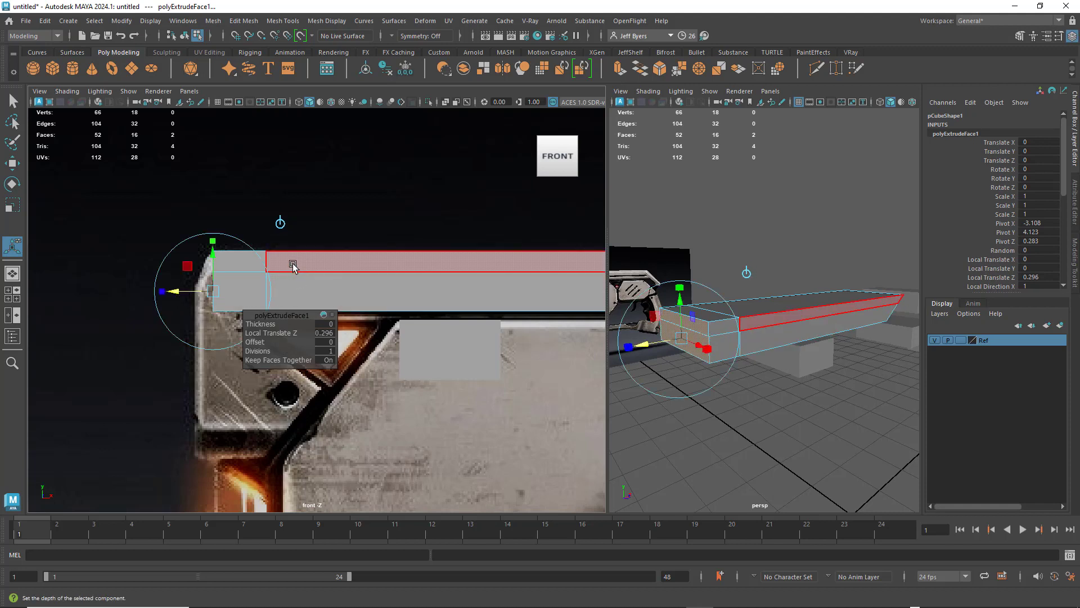
Move the middle and bottom vertices of the extruded front end to about X -3.50, lowering the middle ones to match the corner's chamfer.
right_click(292, 266)
right_drag(292, 266, 253, 268)
drag(224, 334, 225, 335)
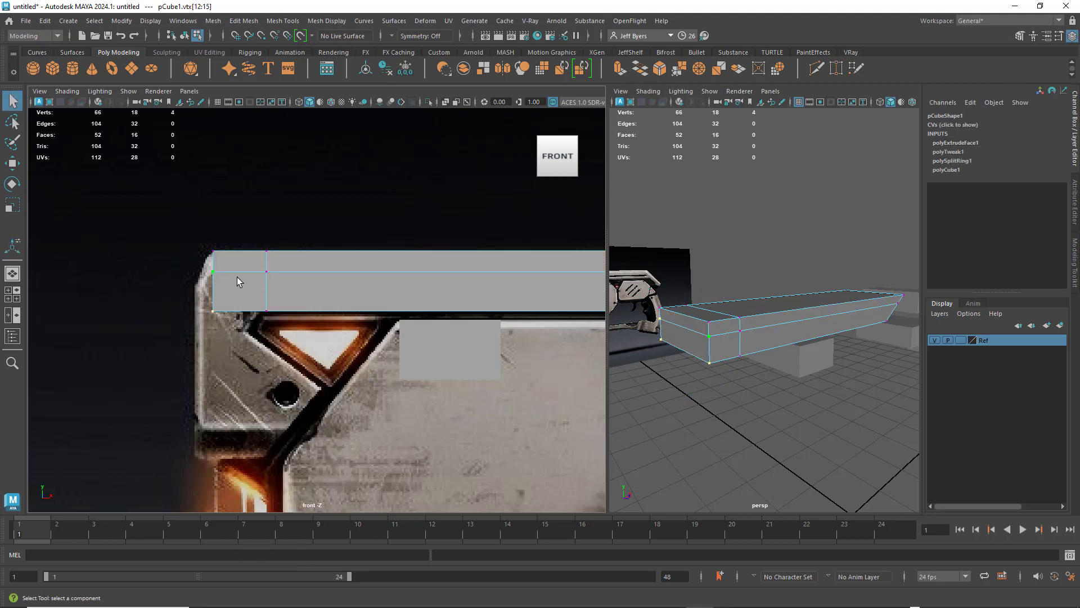
key(w)
drag(270, 290, 257, 293)
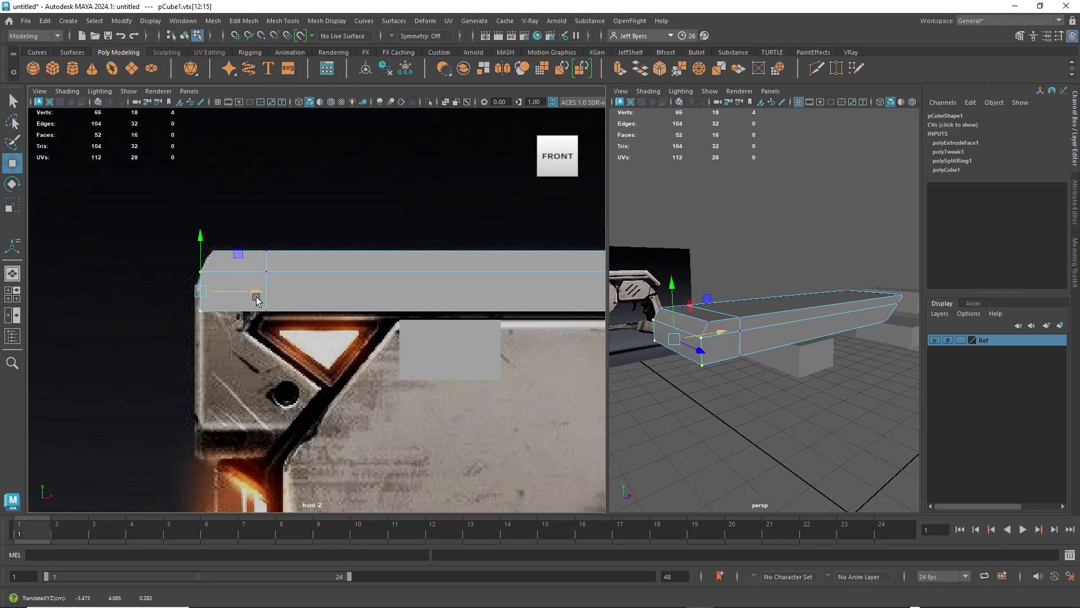
drag(178, 262, 212, 284)
drag(200, 240, 218, 310)
drag(183, 276, 207, 310)
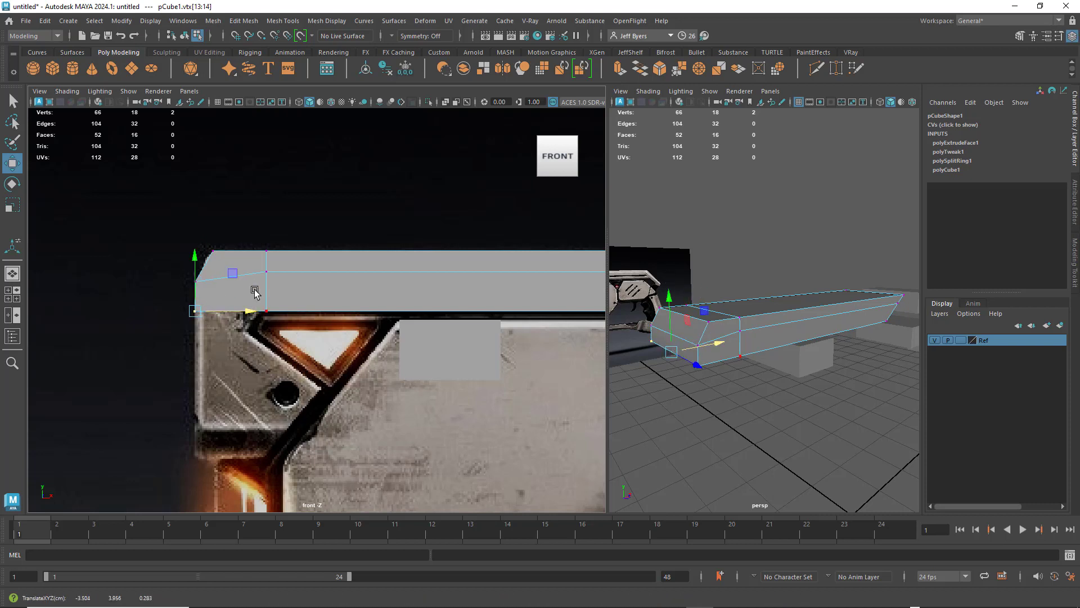
Extrude the underside face of the rail's front segment 0.118 downward beside the triangle light.
right_drag(255, 283, 255, 314)
click(708, 360)
alt+drag(715, 384, 710, 338)
click(710, 329)
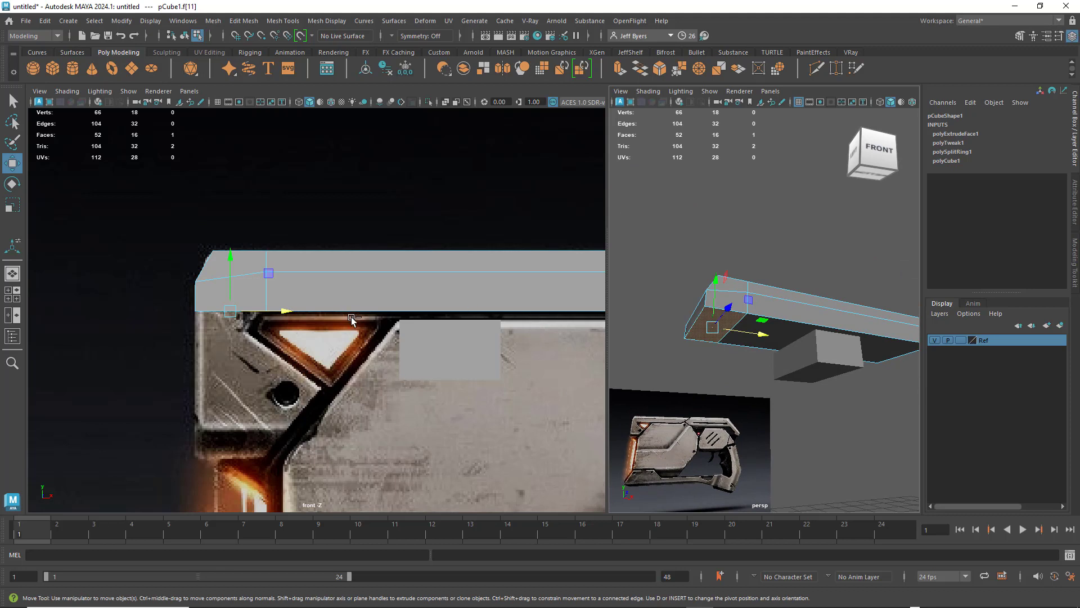
key(ctrl+e)
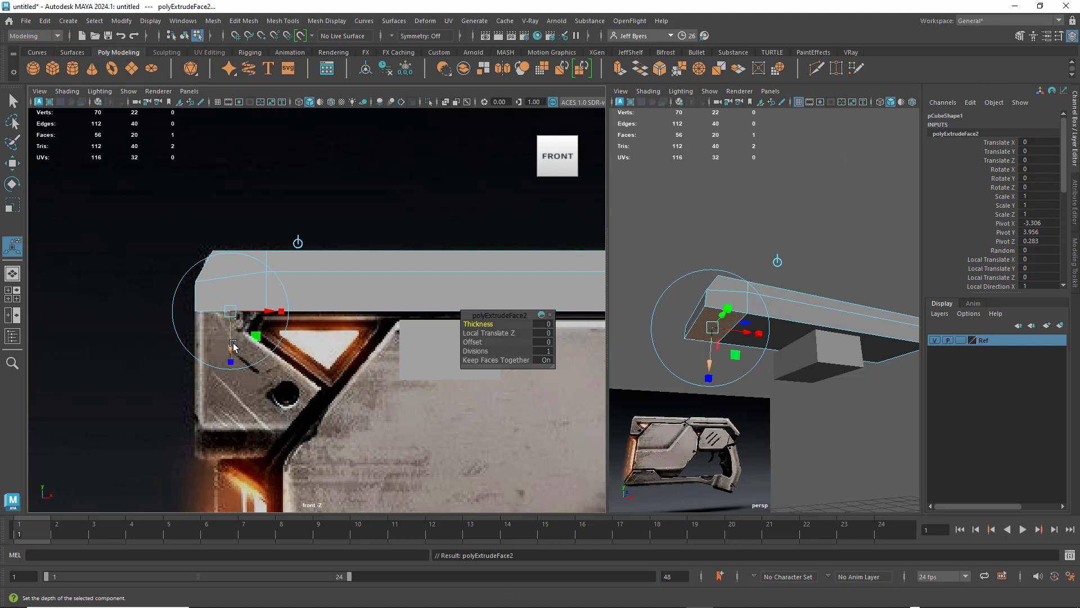
drag(234, 344, 239, 349)
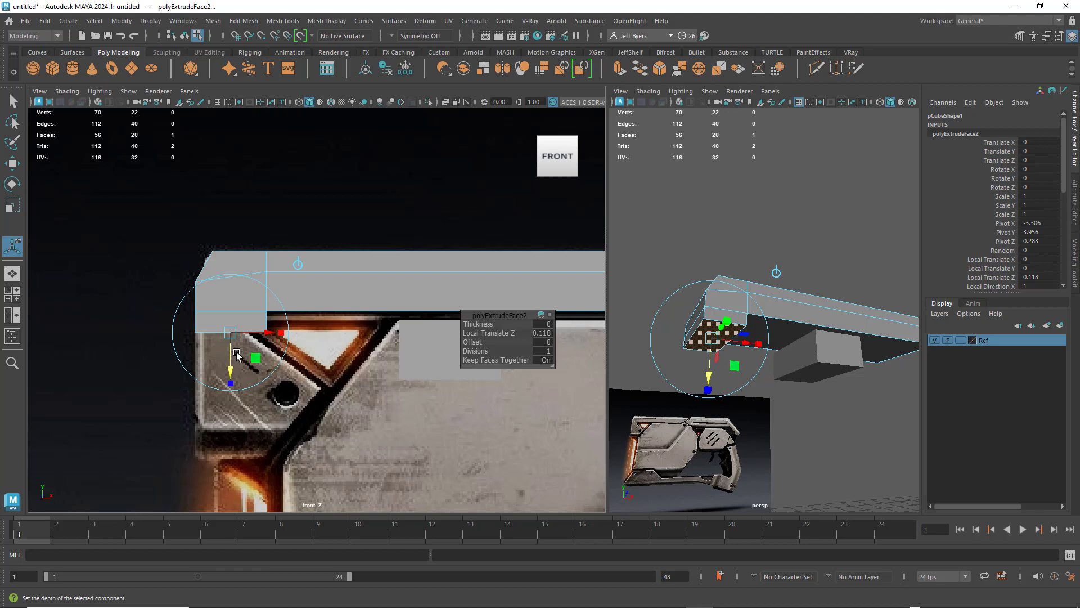
Extrude the underside face downward two more times, the second by 0.234, to reach the dark band below the front corner.
key(ctrl+e)
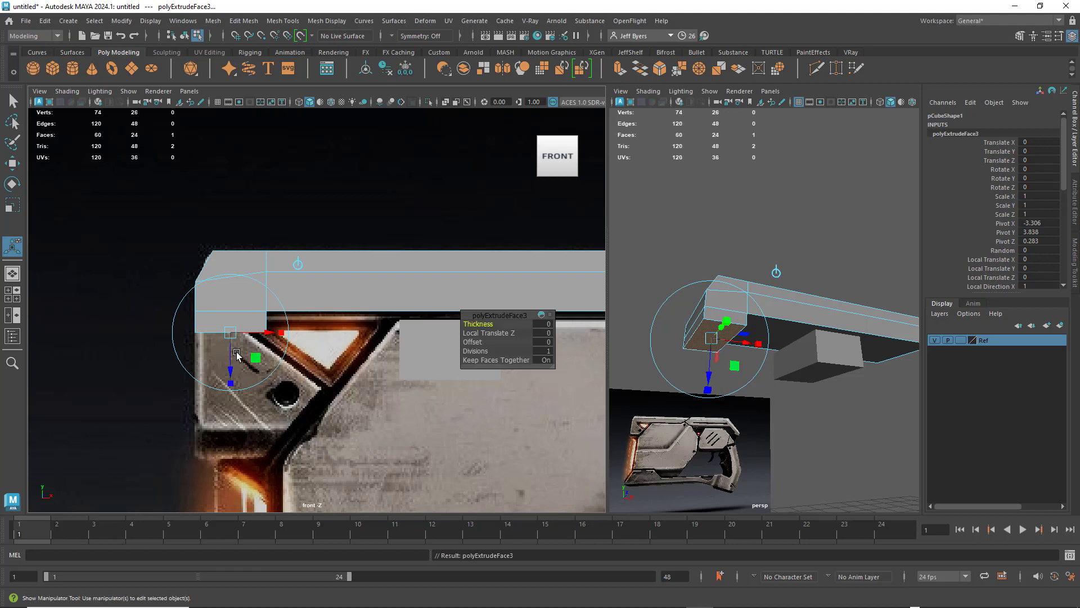
drag(231, 367, 233, 421)
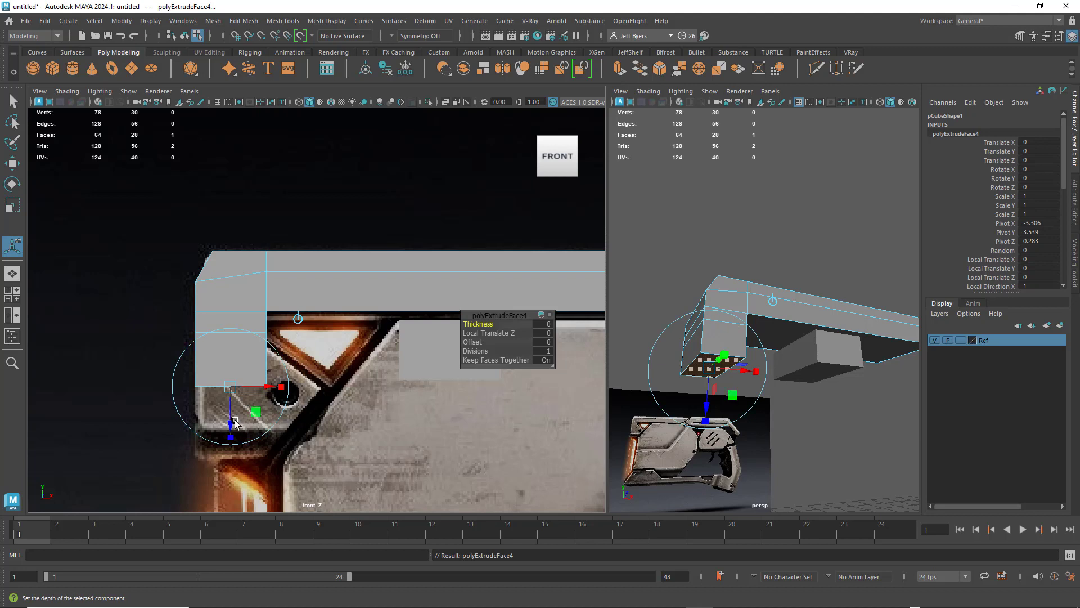
key(ctrl+e)
drag(230, 423, 230, 471)
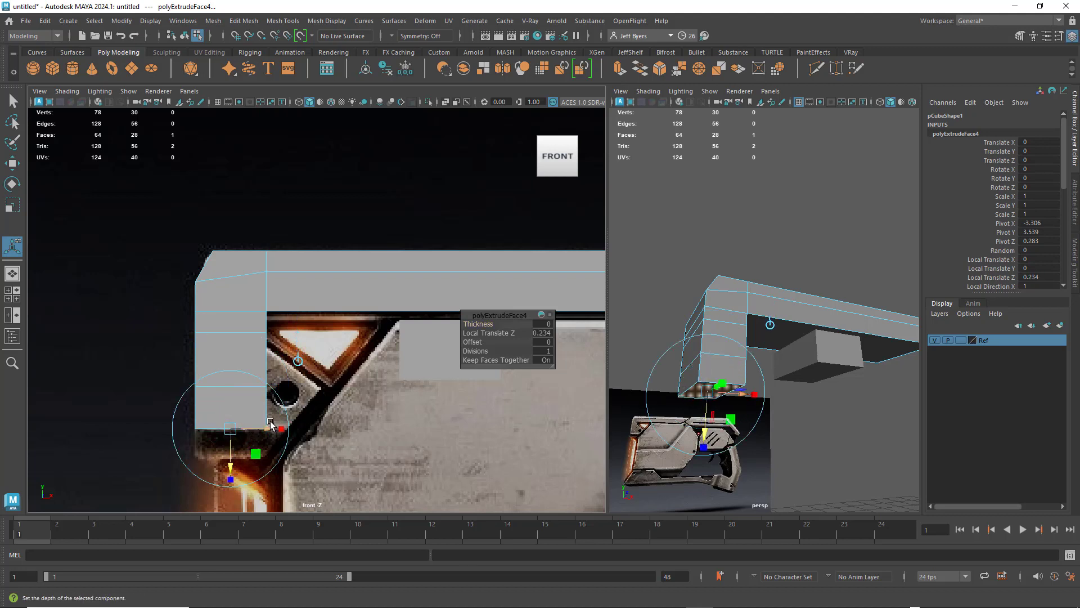
key(w)
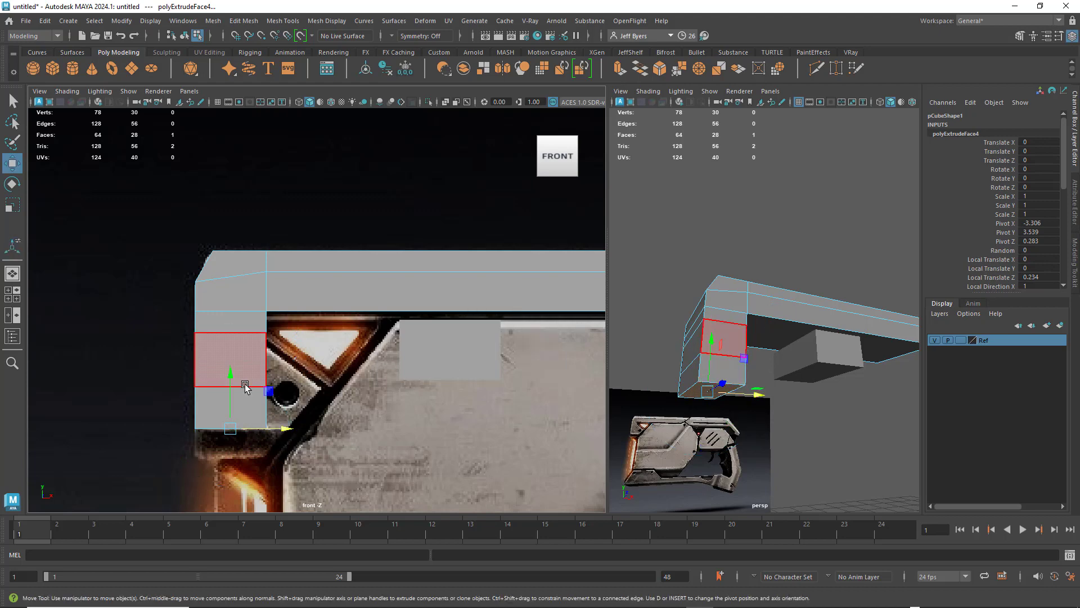
Return the L-shaped rail block to object mode and turn on X-Ray shading in the front view.
click(776, 363)
alt+drag(707, 365, 711, 316)
alt+middle_drag(711, 316, 701, 306)
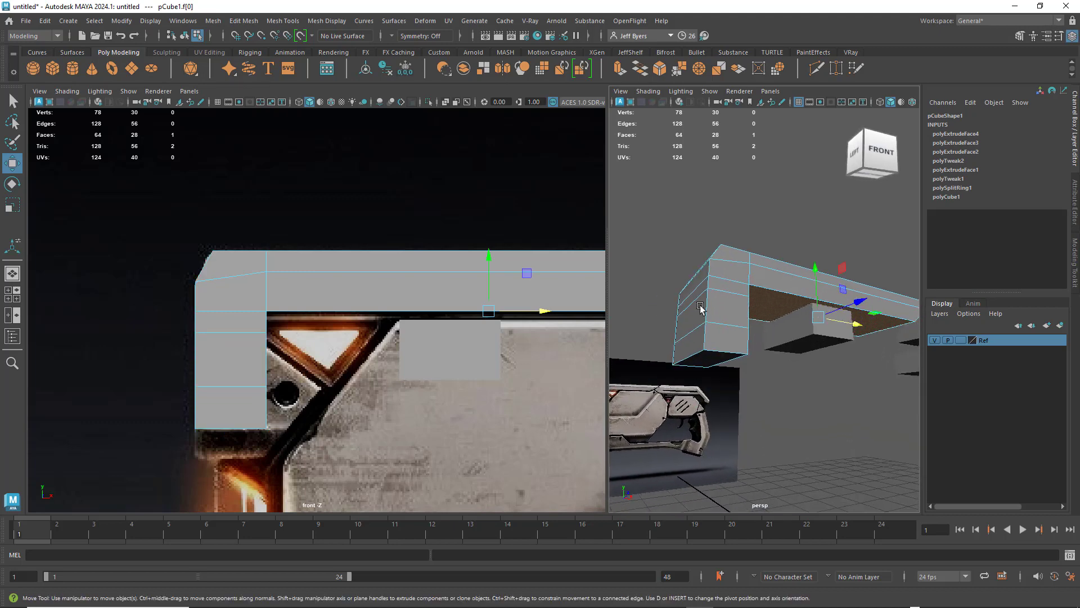
right_drag(712, 308, 697, 355)
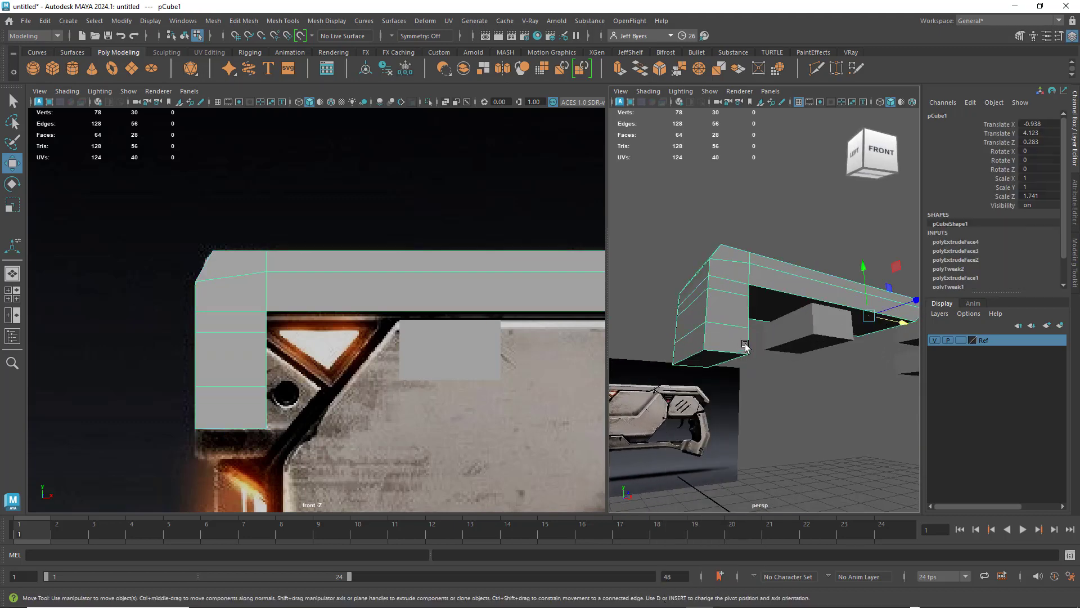
alt+drag(743, 338, 738, 332)
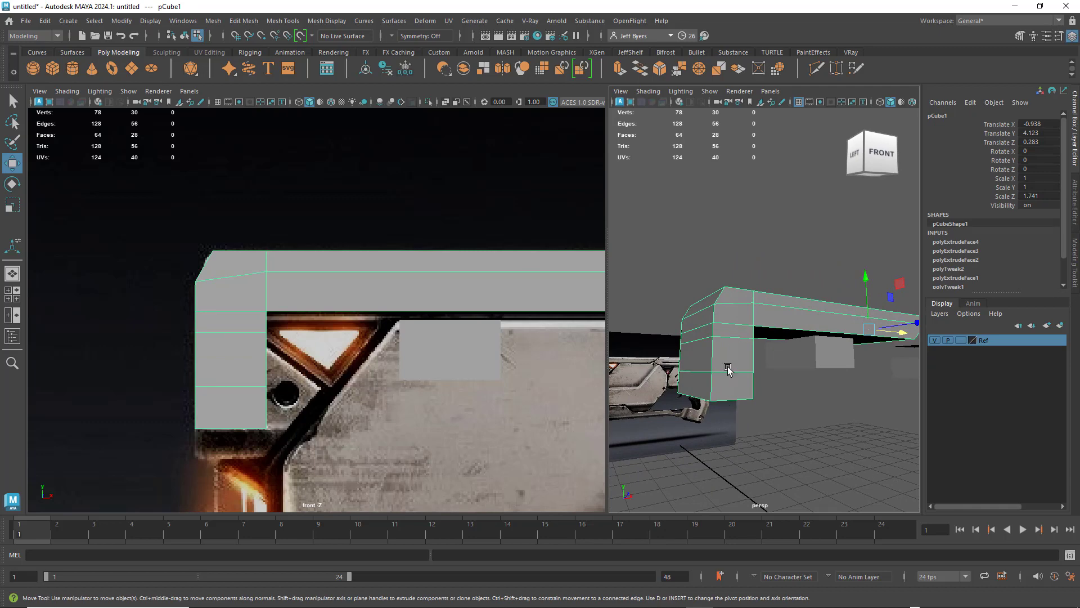
alt+drag(728, 368, 700, 337)
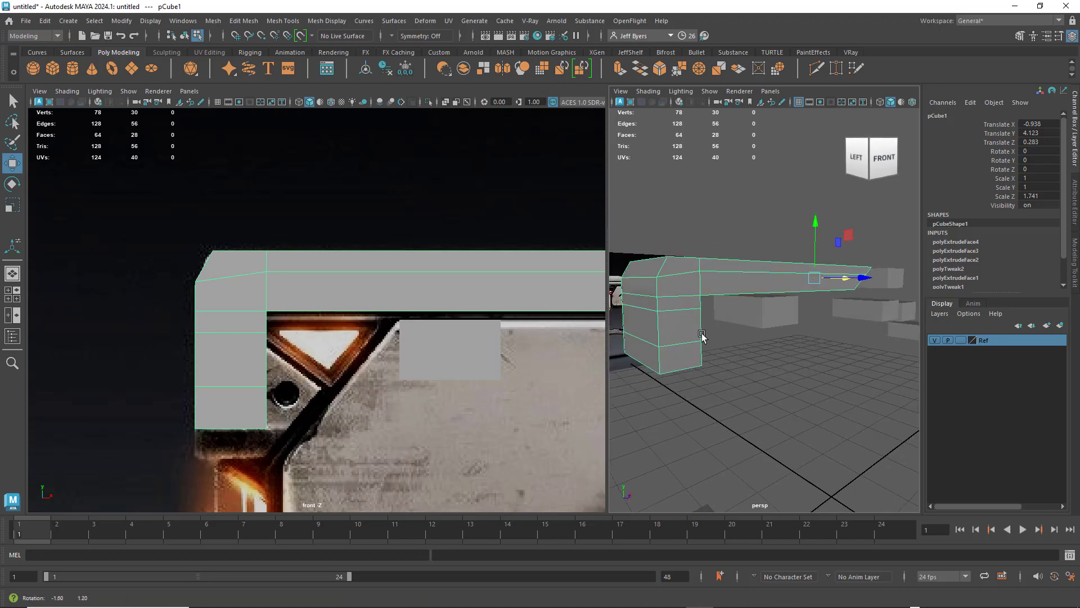
right_click(227, 333)
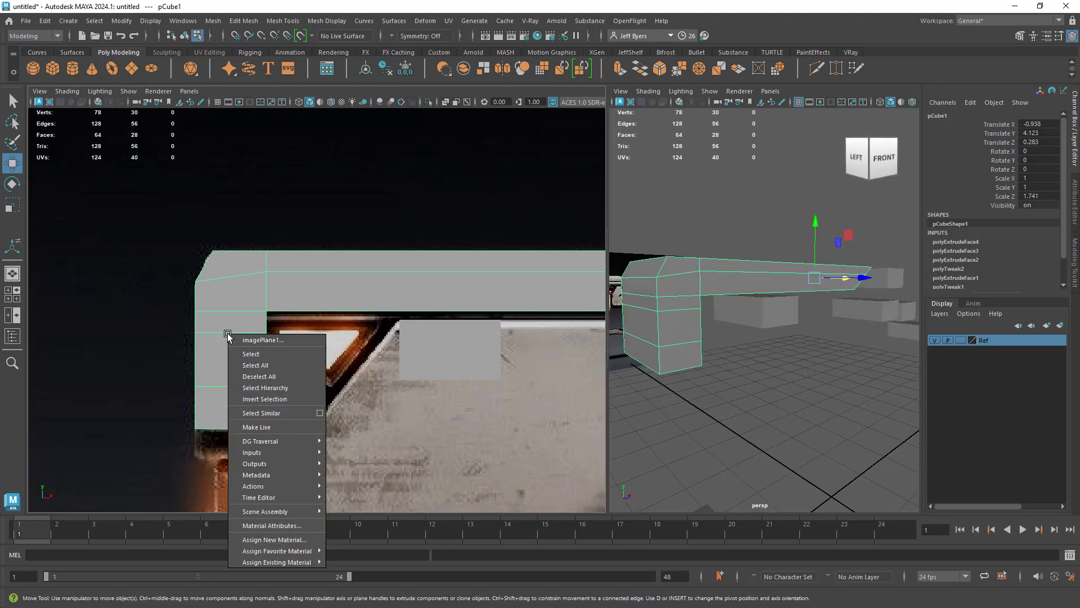
key(ctrl+a)
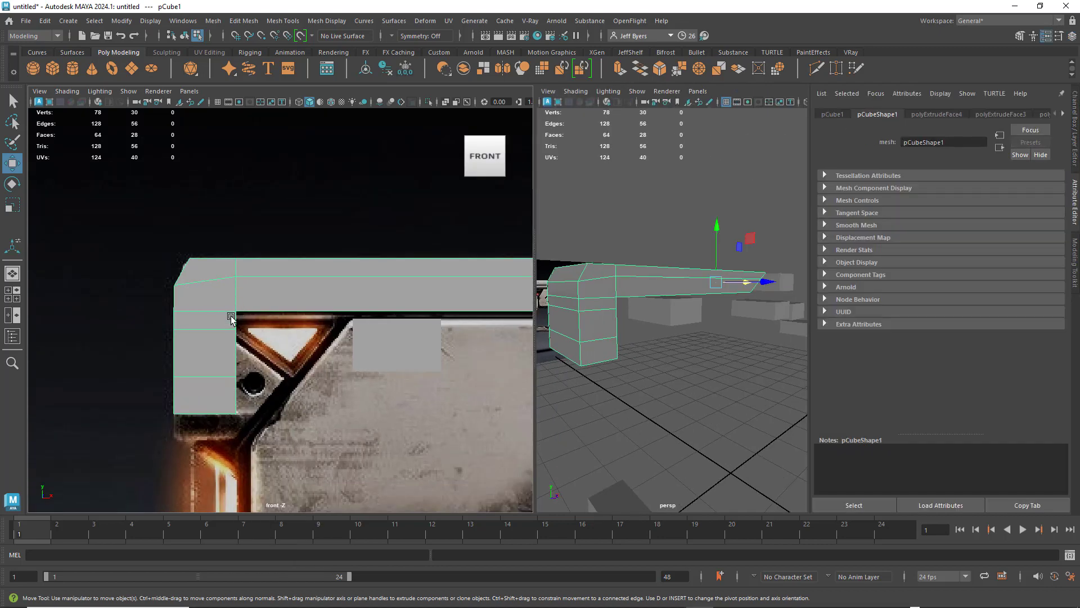
click(70, 91)
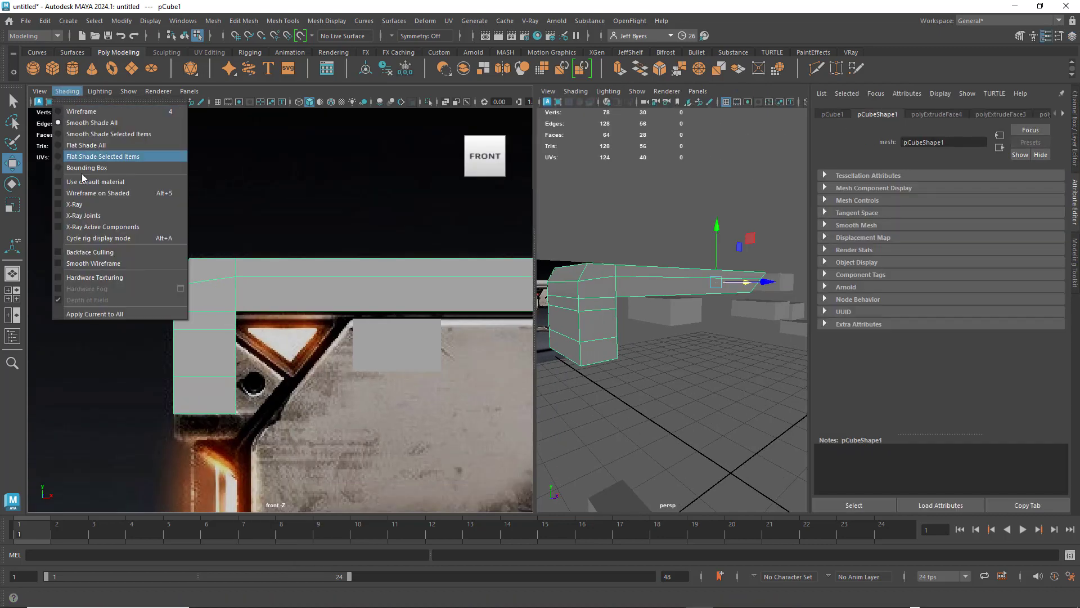
click(84, 206)
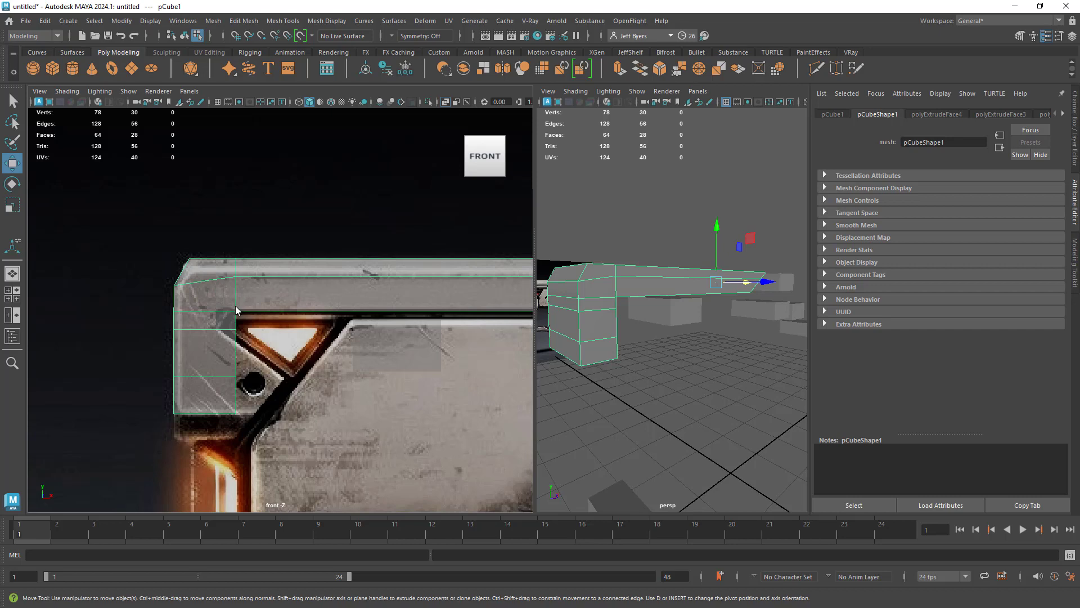
Move the front leg's inner vertices along X to follow the triangle light's edge, placing the three lower rows at about X -3.21.
right_drag(237, 304, 191, 292)
drag(243, 322, 225, 301)
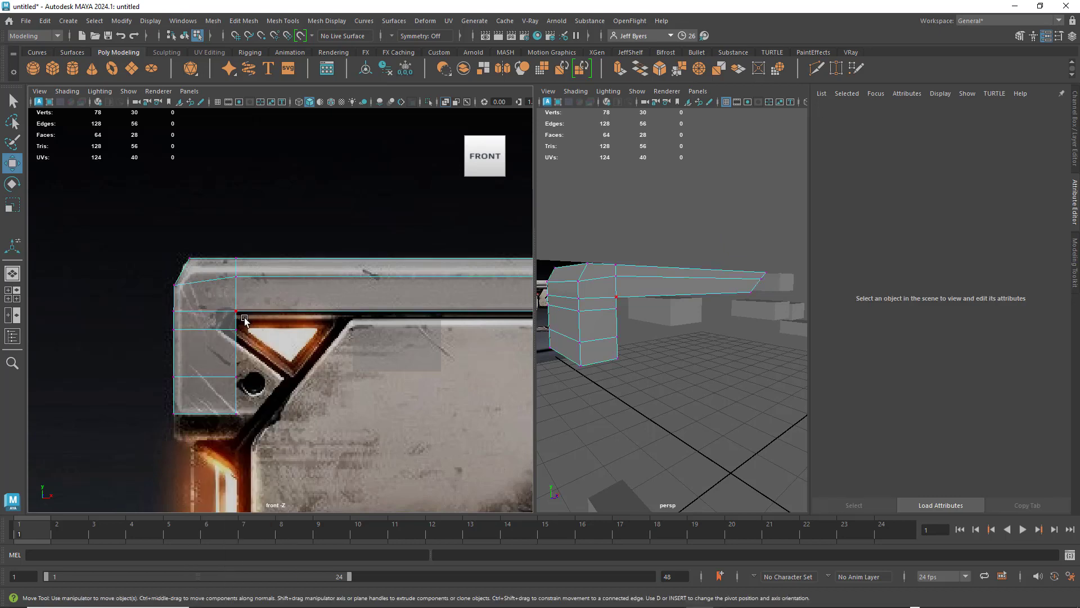
scroll(270, 307, up, 5)
alt+middle_drag(304, 298, 383, 260)
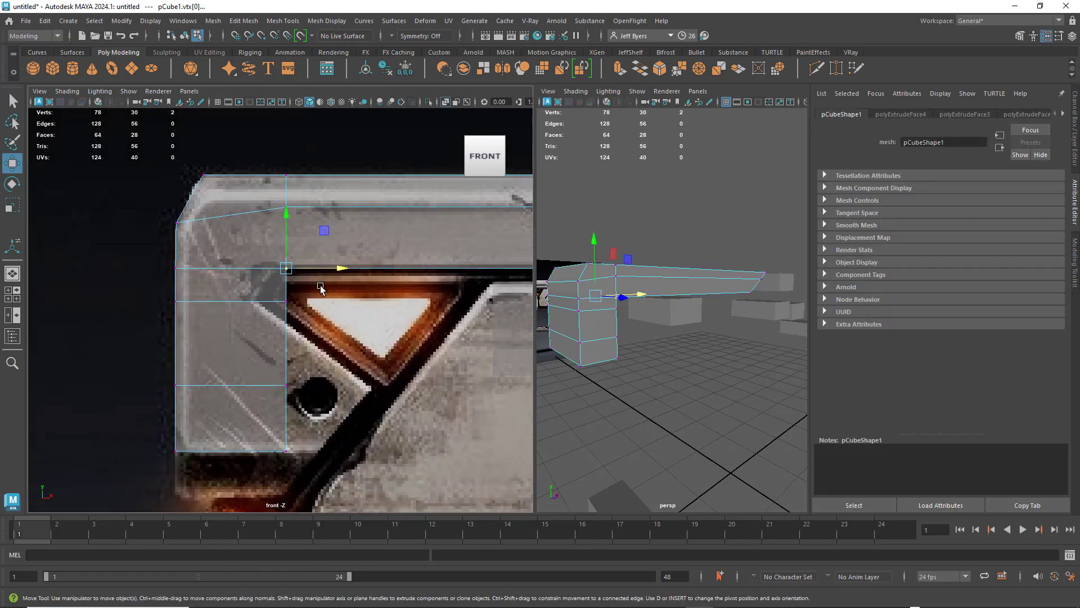
drag(266, 248, 326, 467)
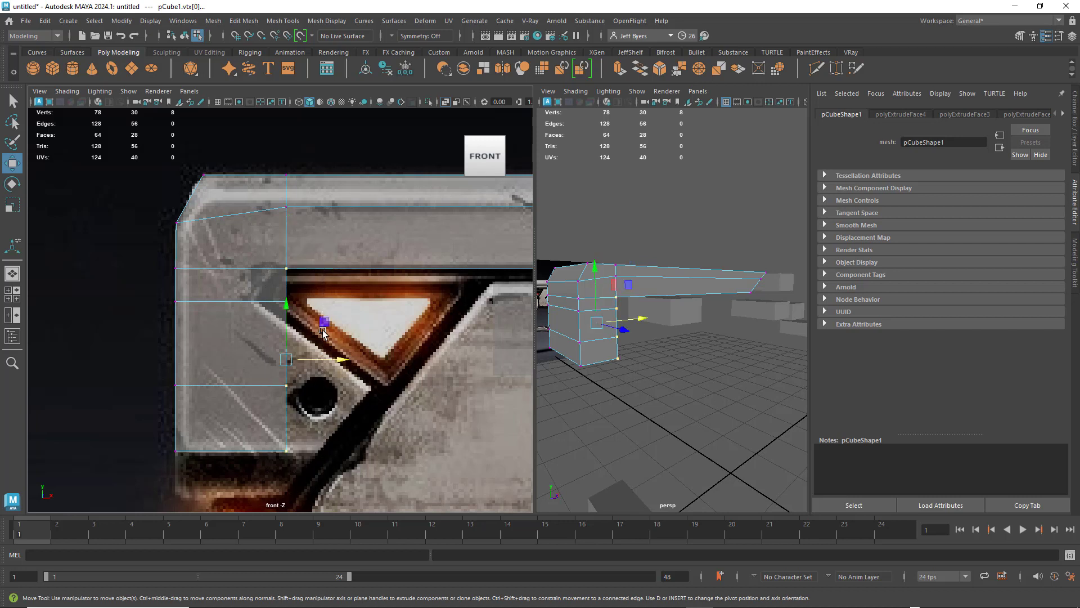
drag(340, 360, 329, 360)
drag(248, 289, 317, 467)
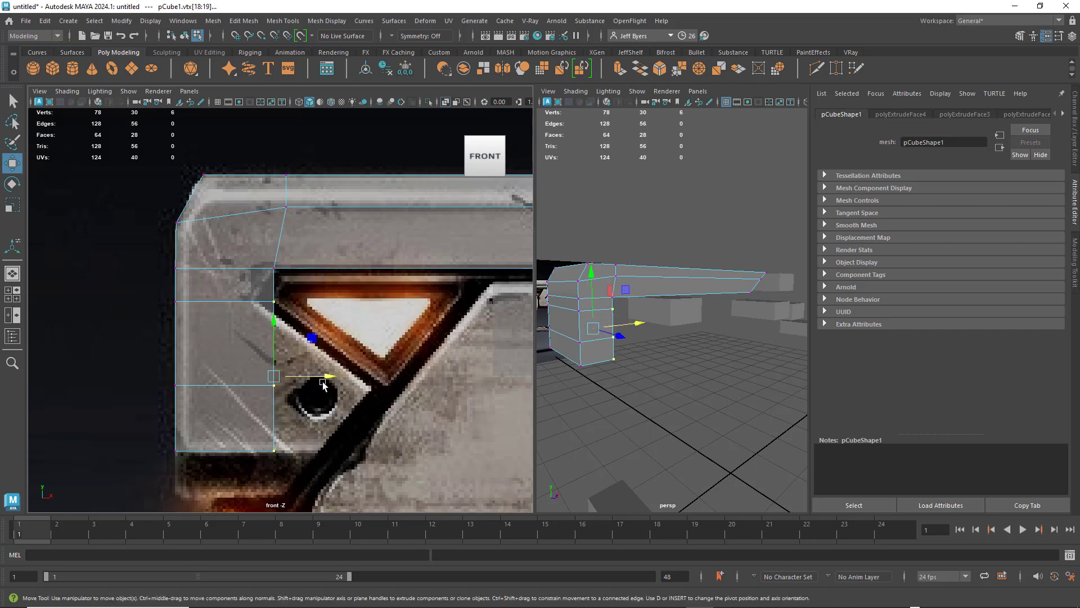
drag(335, 376, 318, 377)
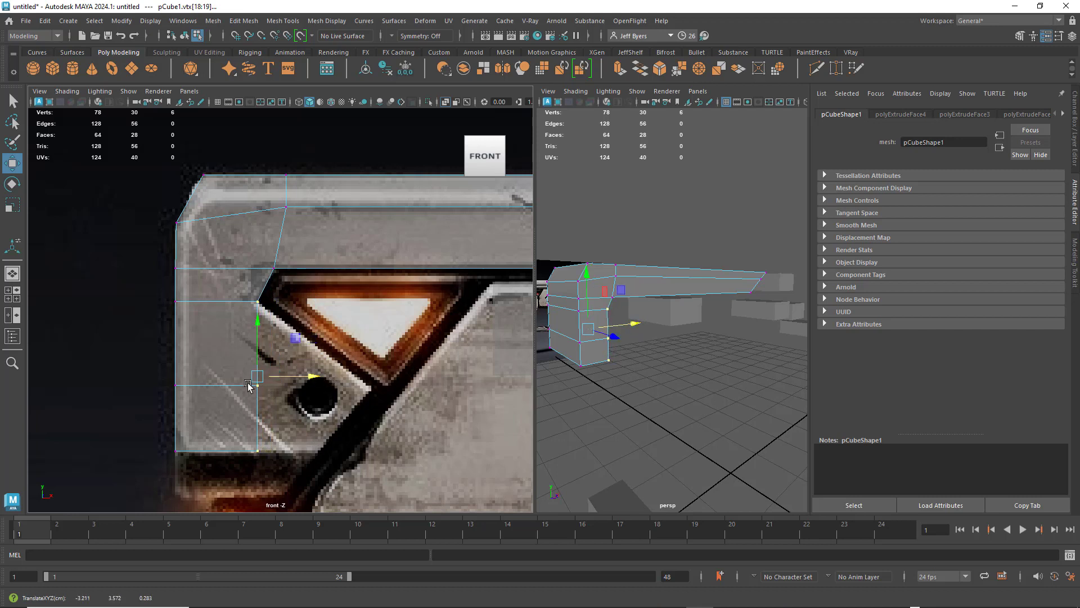
Move the front leg's middle inner vertices to about X -2.80, Y 3.53, shift the bottom inner vertices to the panel edge, and return to object mode.
drag(226, 362, 421, 404)
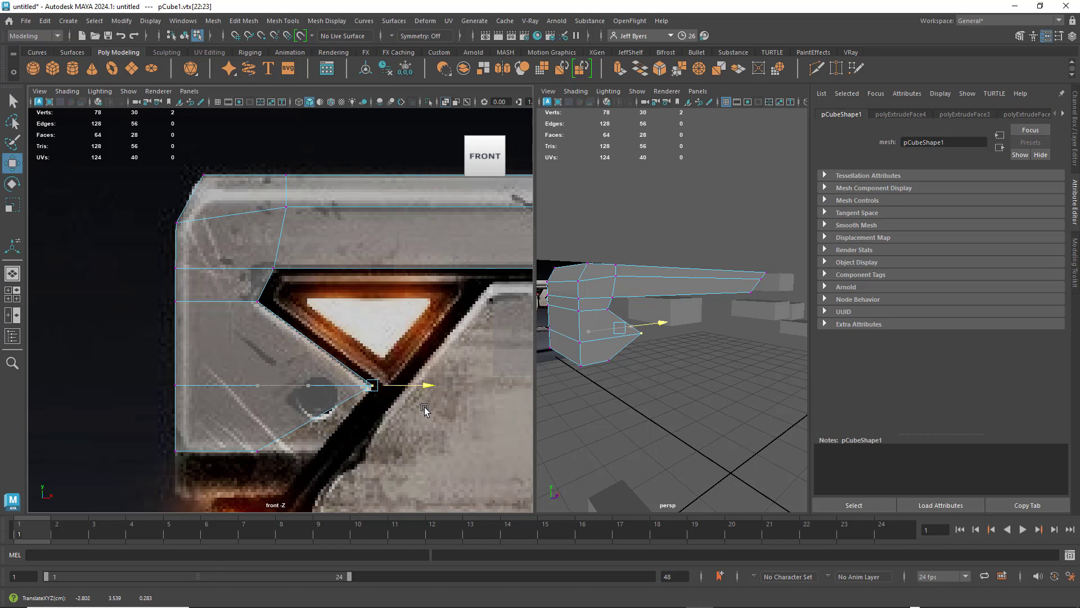
drag(372, 332, 373, 335)
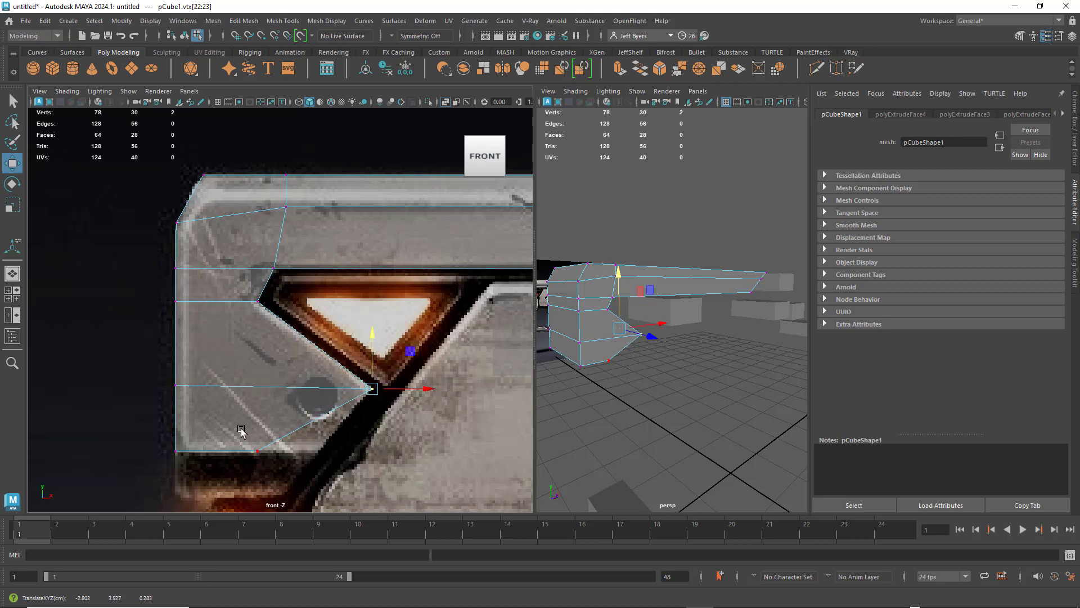
drag(239, 430, 373, 451)
key(a)
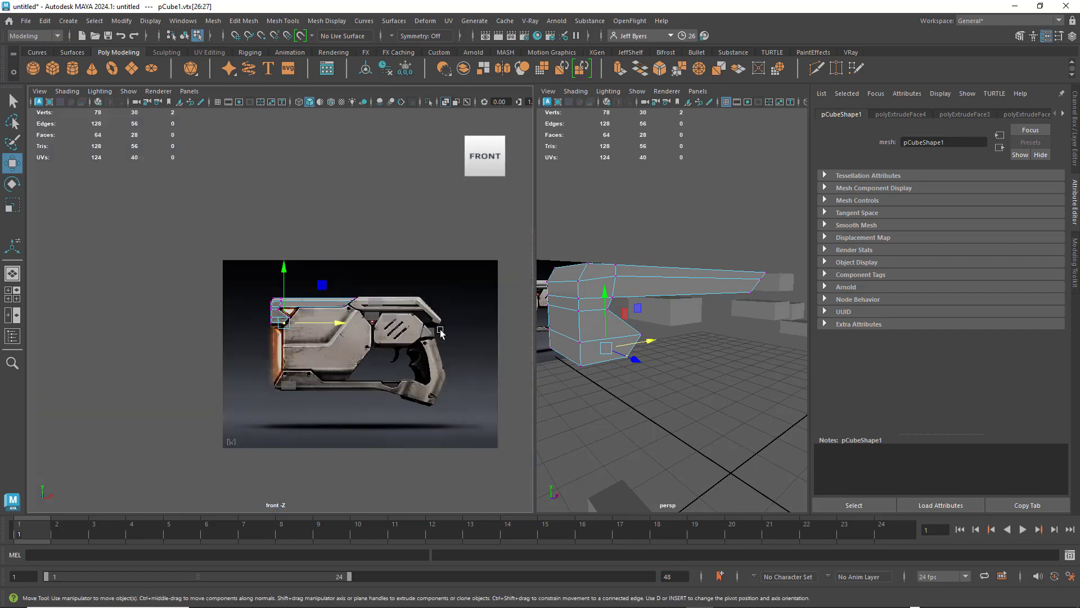
scroll(442, 330, up, 4)
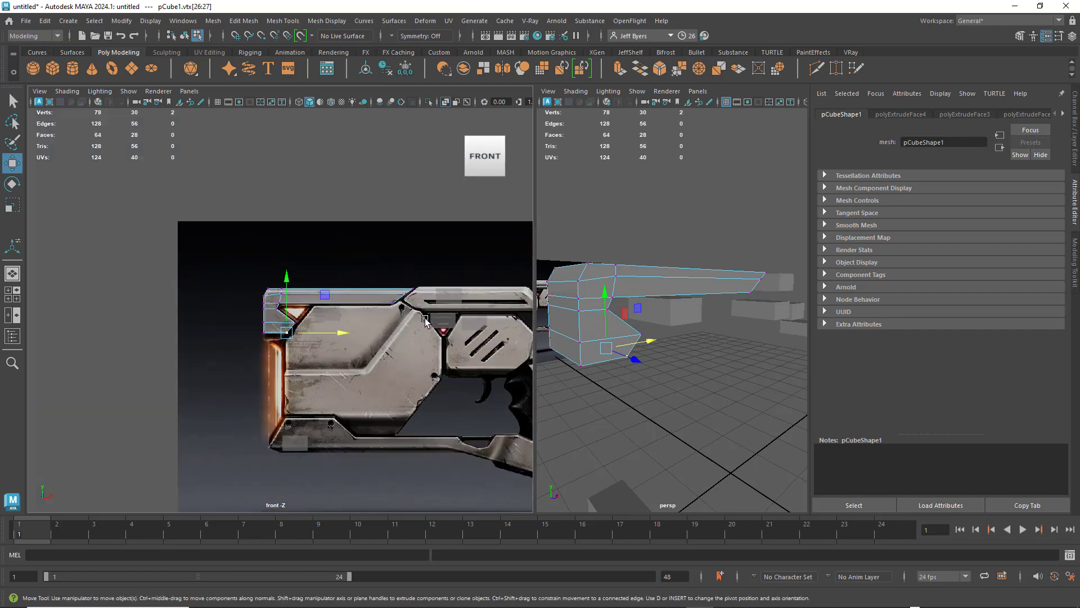
alt+middle_drag(445, 319, 377, 300)
scroll(335, 318, up, 5)
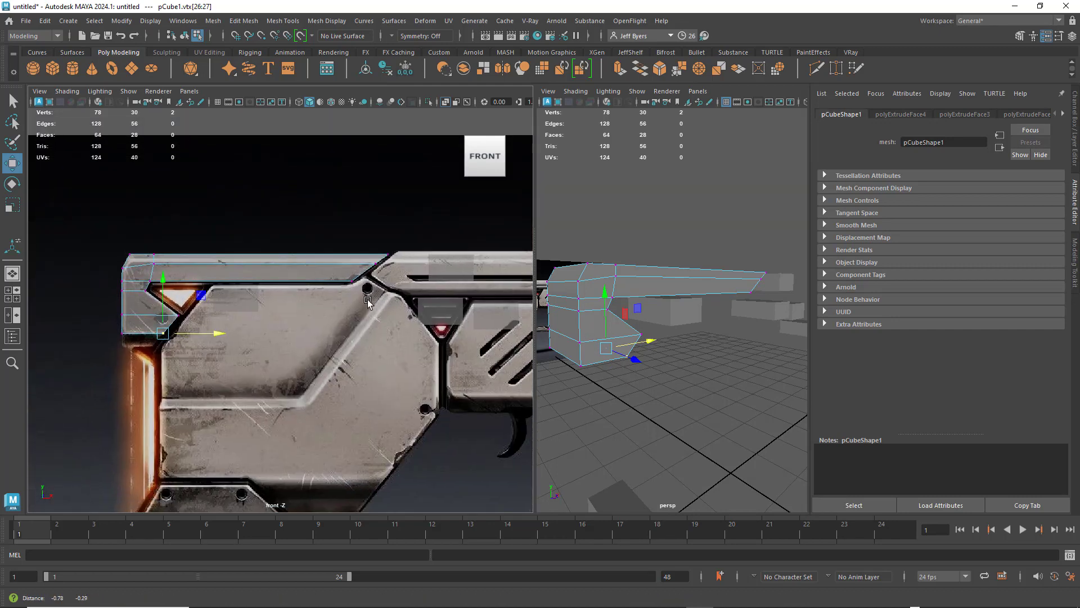
right_drag(297, 265, 287, 327)
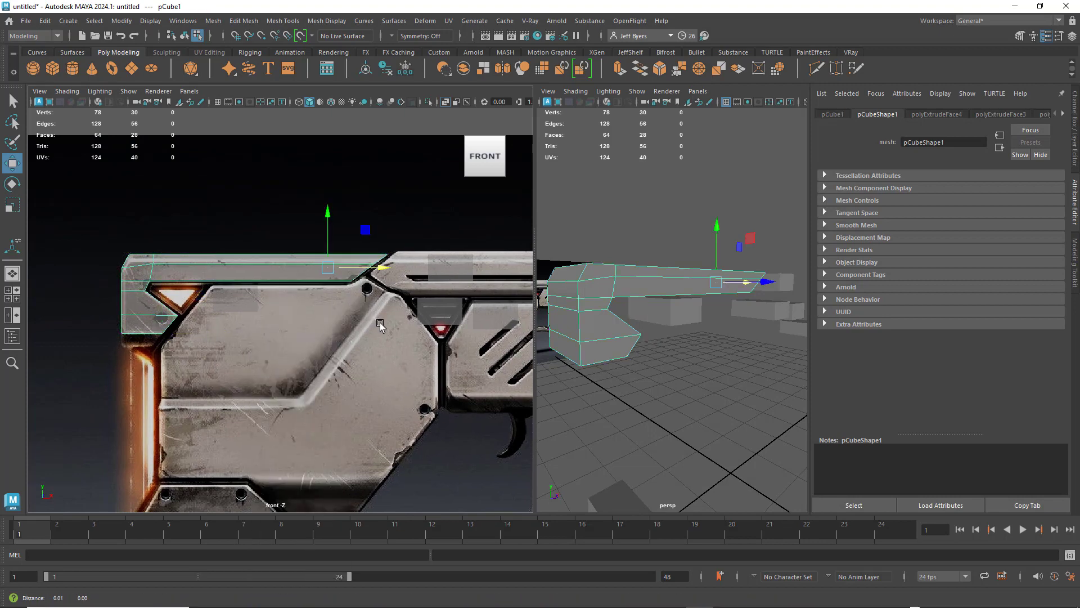
Select the separate cube over the rear top rail and move it to the rail's front end, at about X 0.204, Y 4.164.
alt+middle_drag(380, 321, 286, 376)
scroll(293, 348, up, 3)
scroll(360, 320, up, 1)
alt+middle_drag(361, 313, 367, 290)
scroll(368, 292, up, 3)
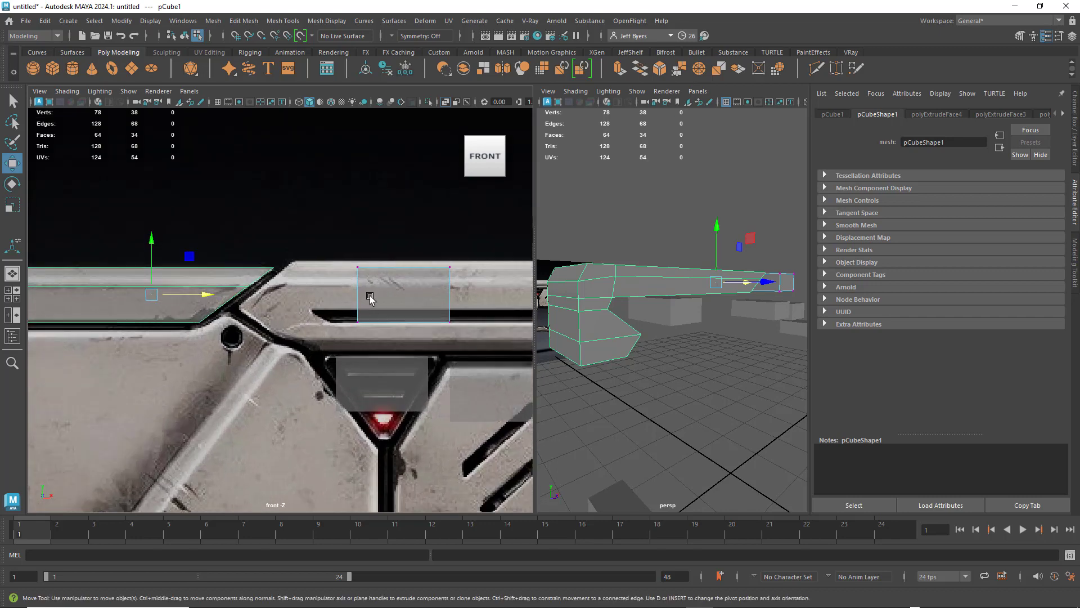
right_drag(376, 288, 368, 346)
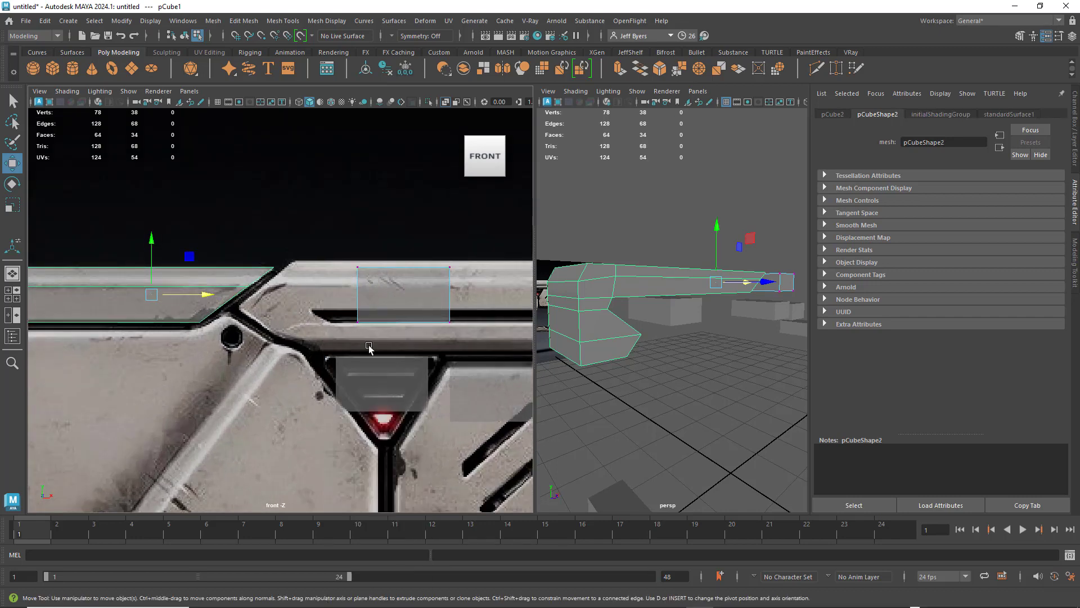
right_drag(418, 284, 405, 350)
click(184, 36)
click(416, 287)
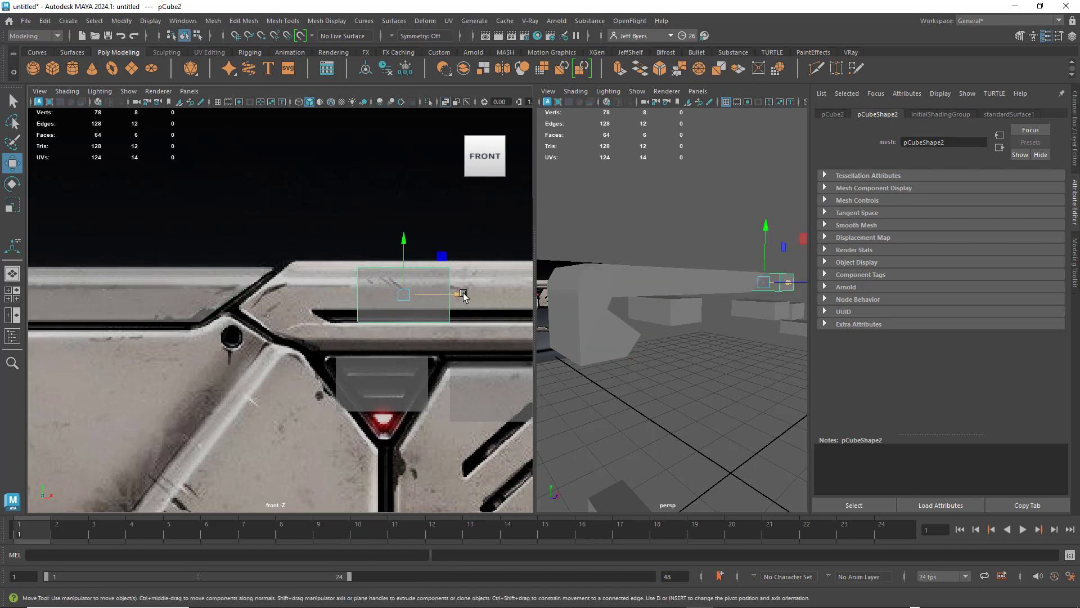
drag(463, 294, 398, 294)
drag(340, 239, 345, 235)
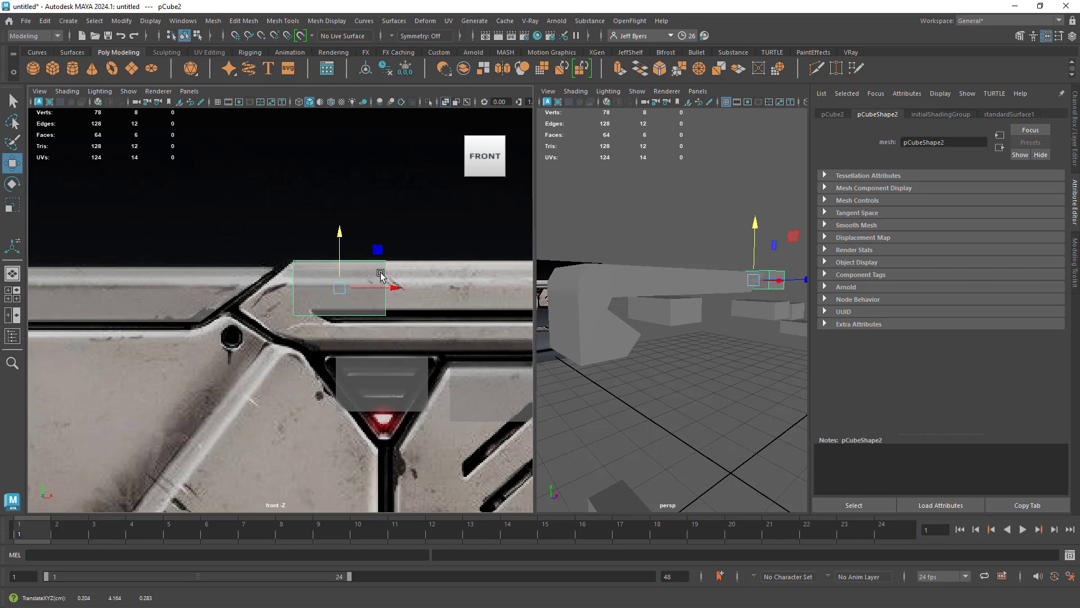
Insert a horizontal edge loop around the rear rail block along the reference's bevel line and leave the Insert Edge Loop tool.
shift+right_drag(381, 275, 318, 289)
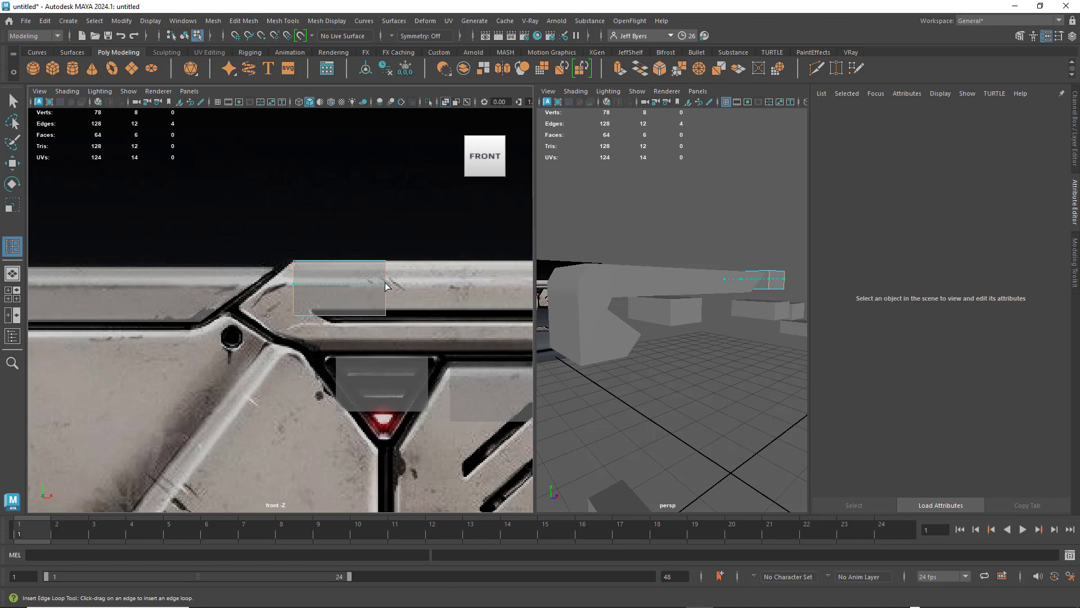
click(386, 285)
right_drag(356, 274, 334, 306)
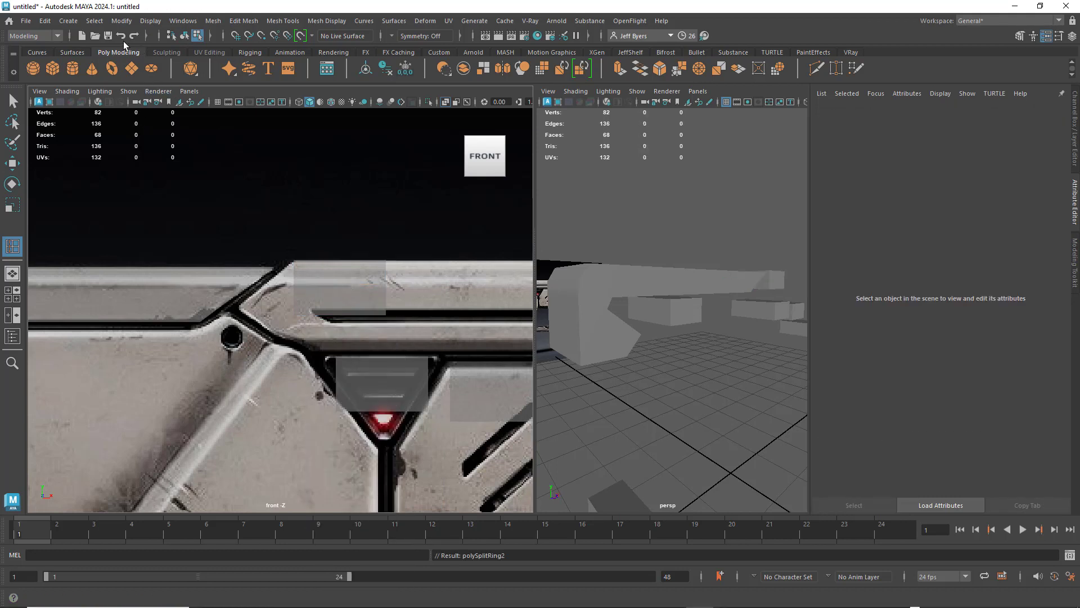
click(185, 37)
right_drag(359, 281, 314, 284)
drag(396, 292, 392, 288)
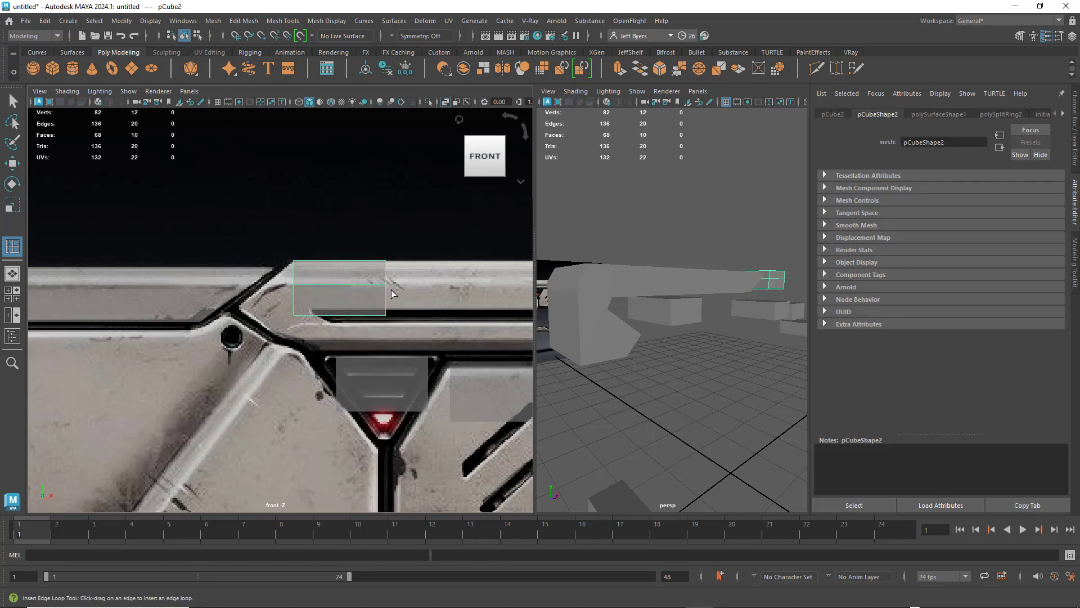
scroll(393, 289, down, 5)
click(766, 277)
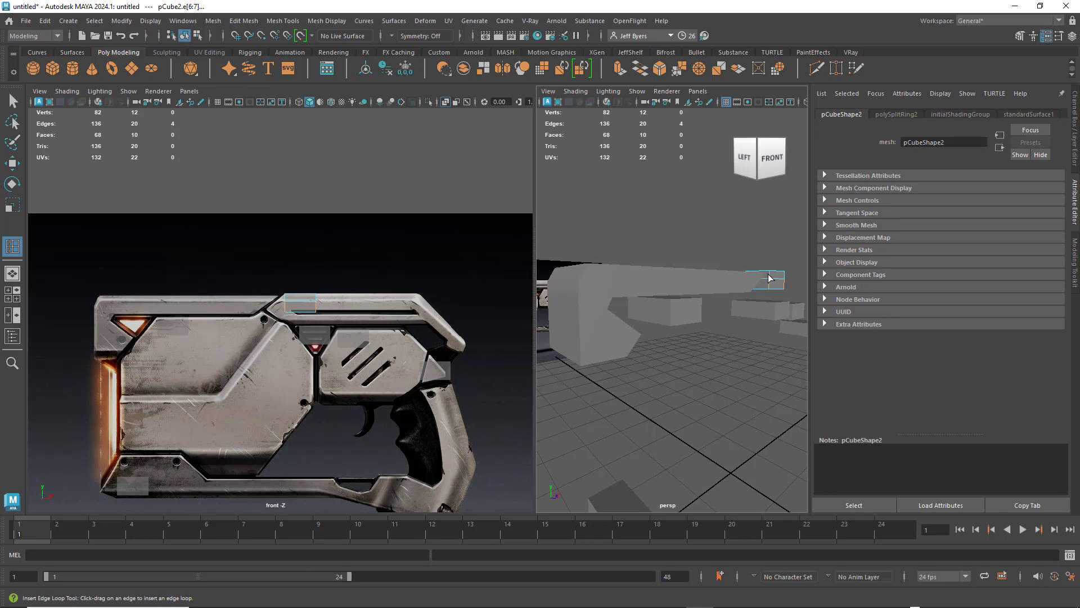
key(q)
Move the rear rail block's front-end vertices along X to about 0.036, in line with the front end of the dark slot.
scroll(756, 287, up, 5)
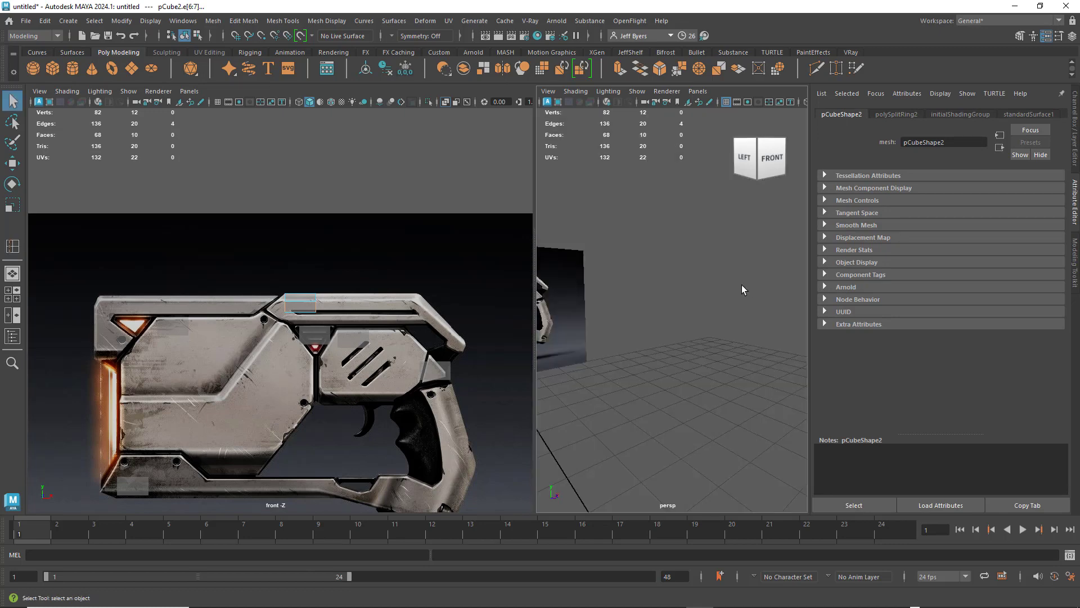
scroll(742, 285, down, 5)
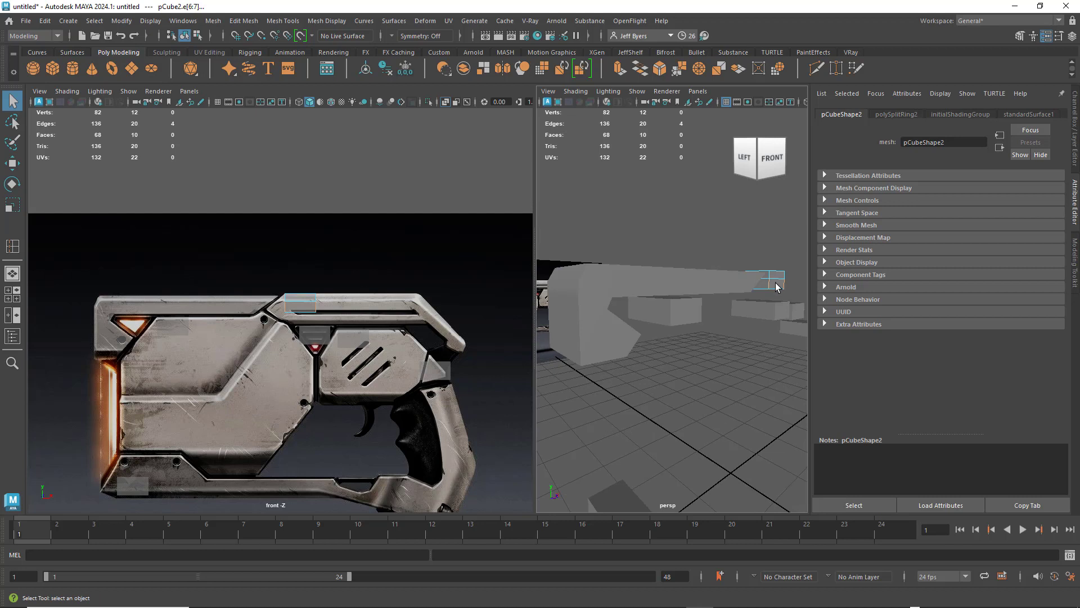
alt+drag(776, 285, 695, 292)
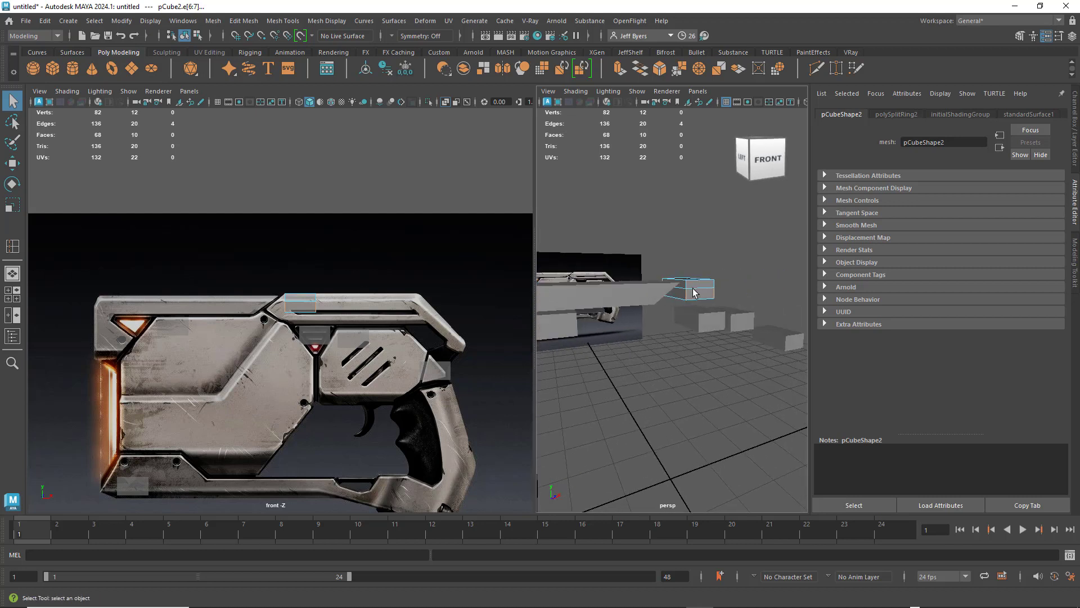
right_drag(707, 285, 601, 276)
right_drag(708, 288, 664, 297)
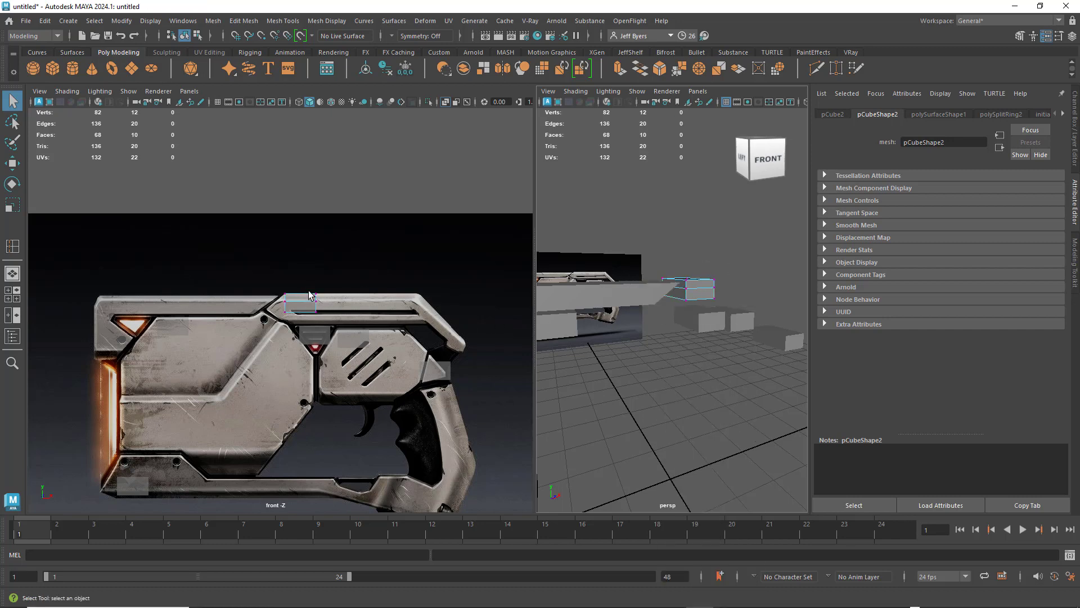
drag(309, 295, 324, 325)
scroll(378, 316, up, 2)
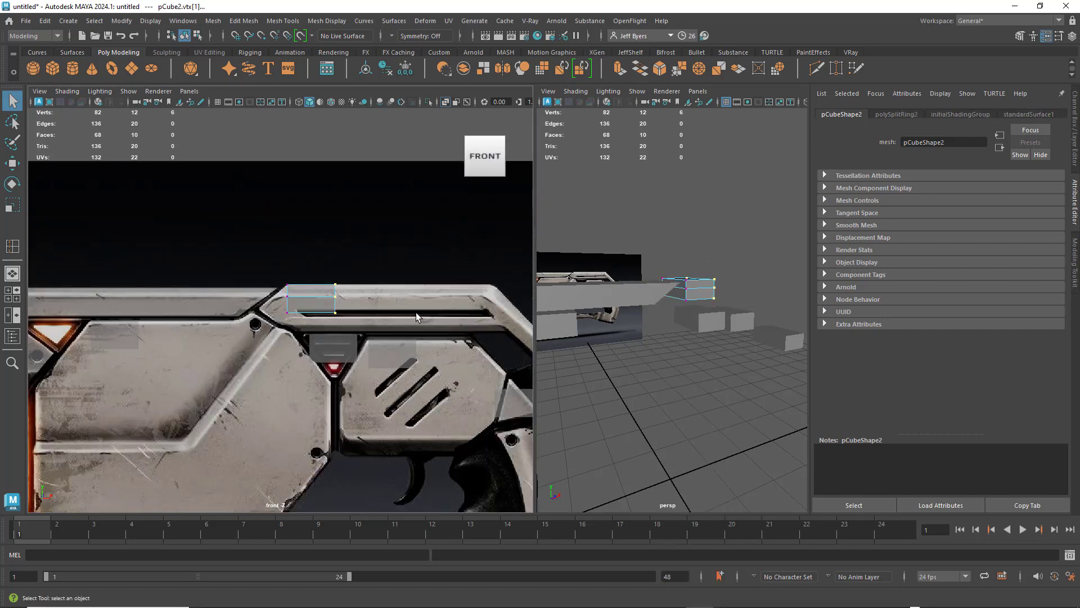
scroll(416, 317, up, 3)
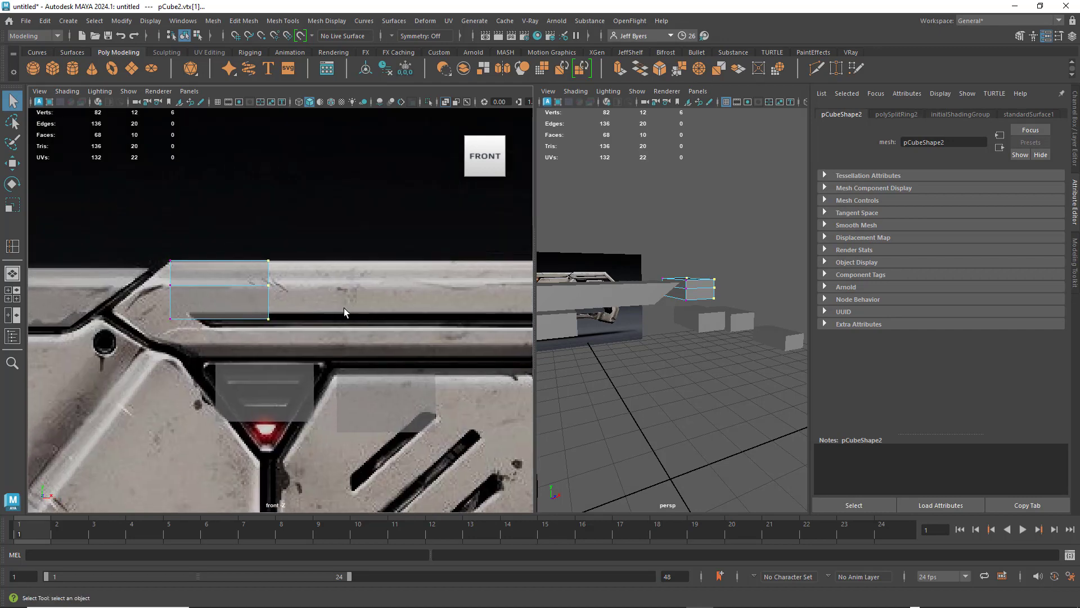
key(w)
scroll(344, 312, down, 4)
scroll(344, 312, up, 4)
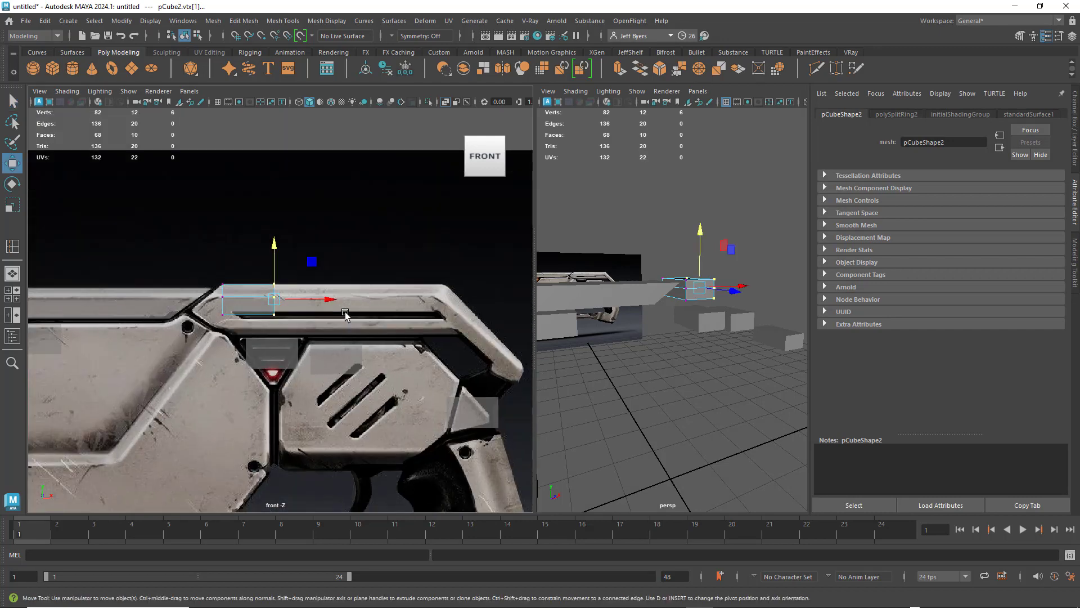
scroll(279, 311, up, 3)
drag(159, 248, 193, 325)
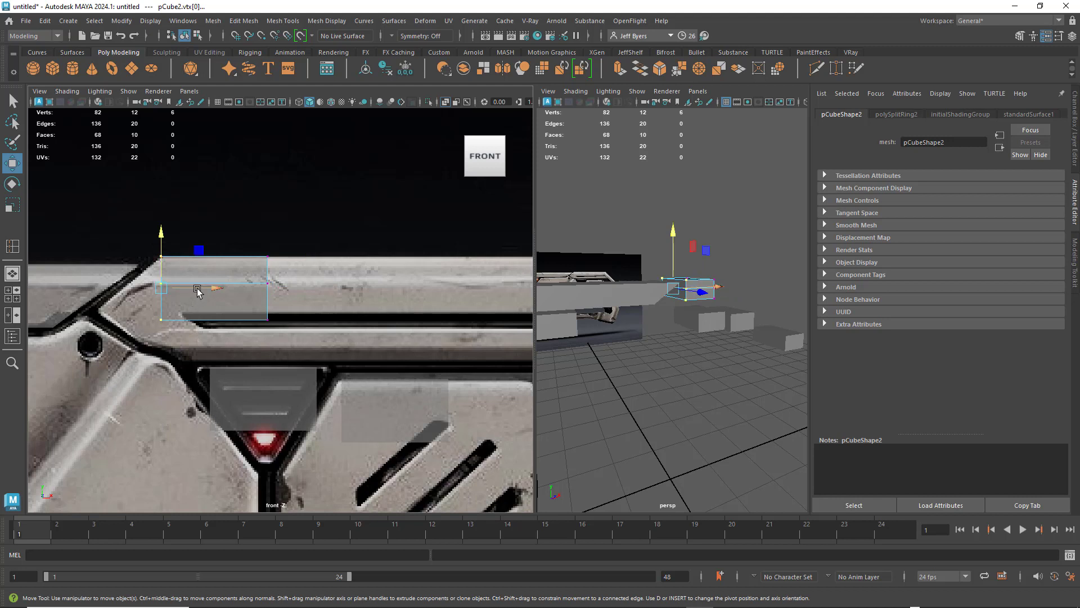
mouse_move(194, 288)
mouse_down()
mouse_move(218, 290)
mouse_move(210, 300)
mouse_up()
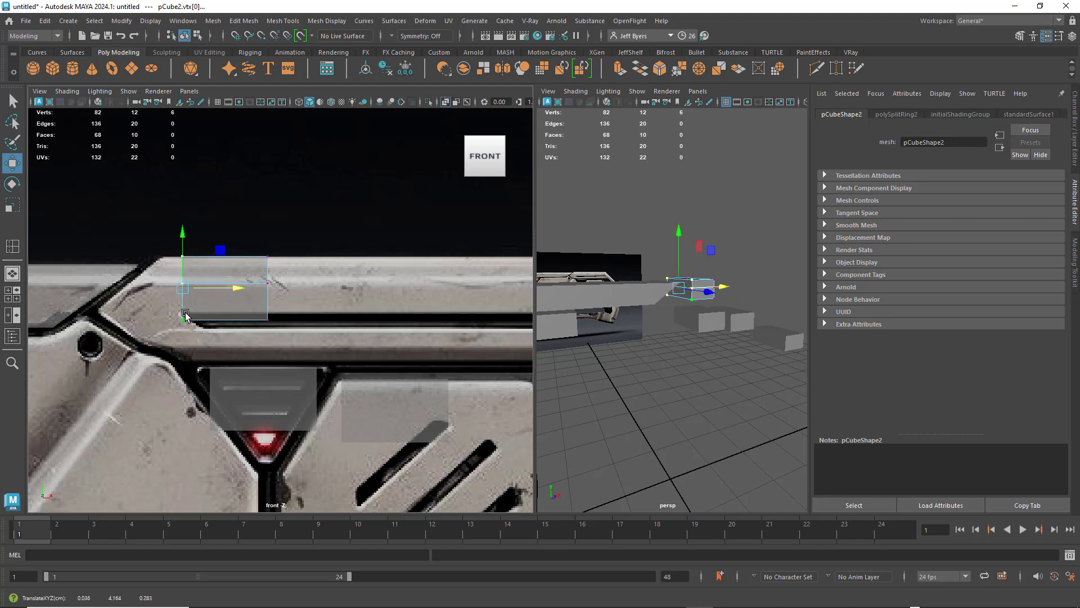
Stretch the rear rail block by moving its rear-end vertices along X to about 2.248, where the rail bends downward.
drag(258, 241, 308, 353)
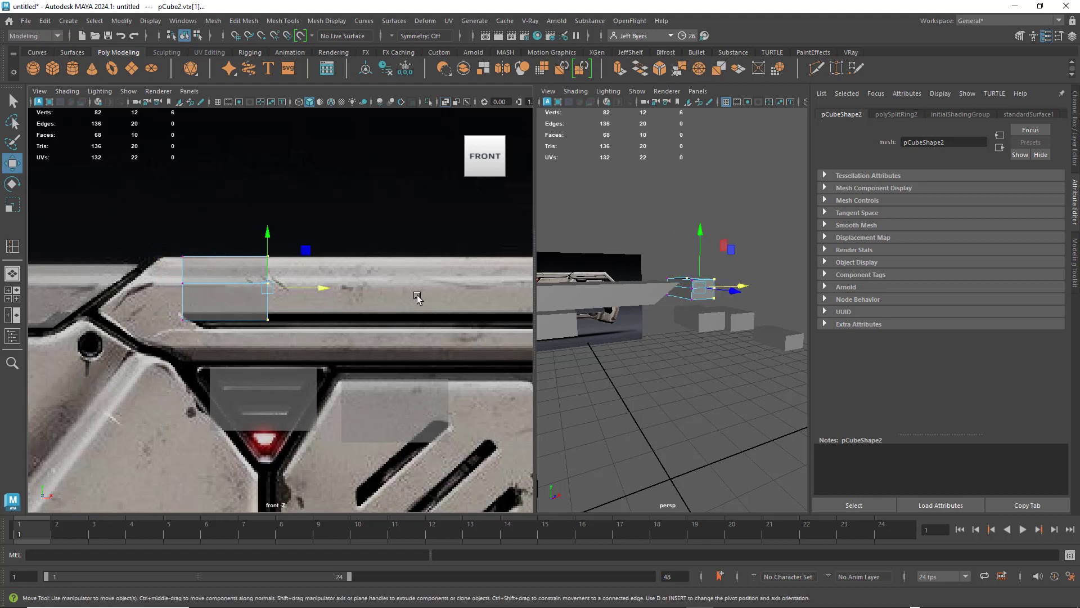
drag(269, 288, 363, 292)
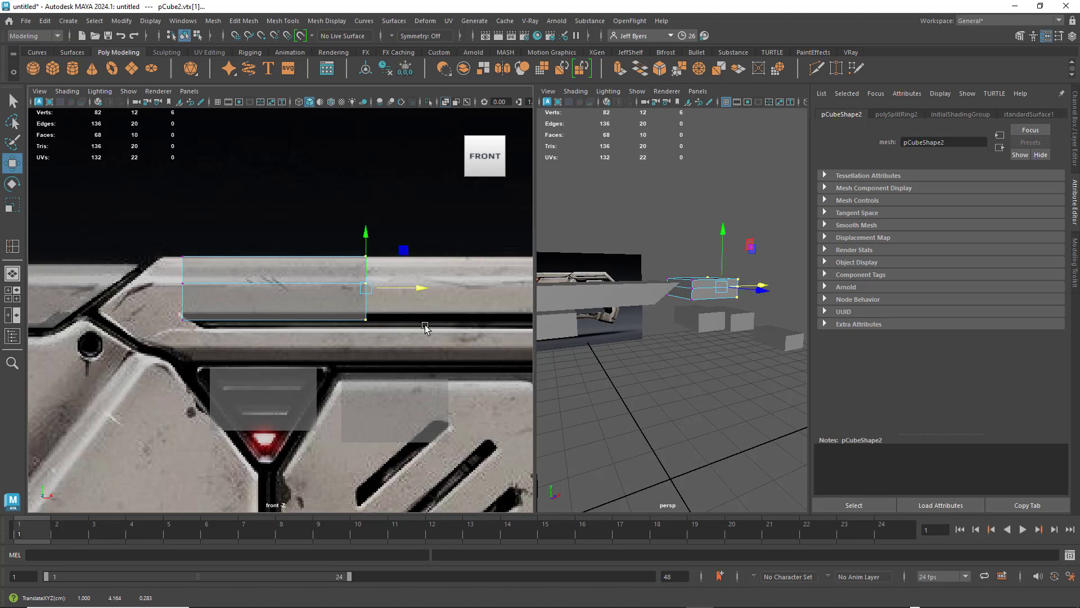
alt+middle_drag(441, 330, 272, 302)
drag(281, 293, 511, 293)
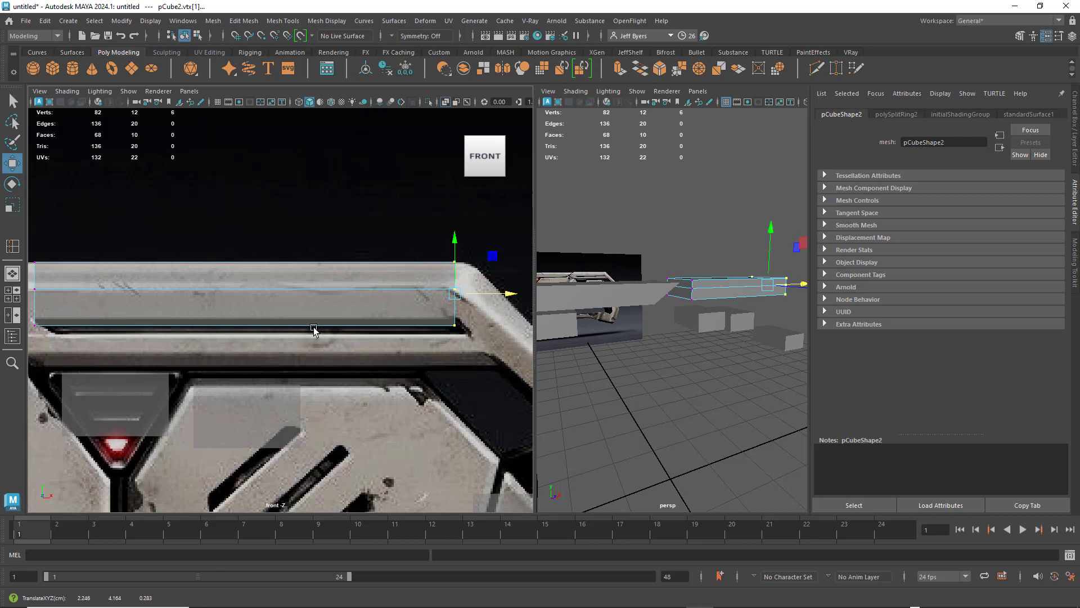
alt+middle_drag(300, 329, 414, 317)
alt+middle_drag(204, 313, 231, 325)
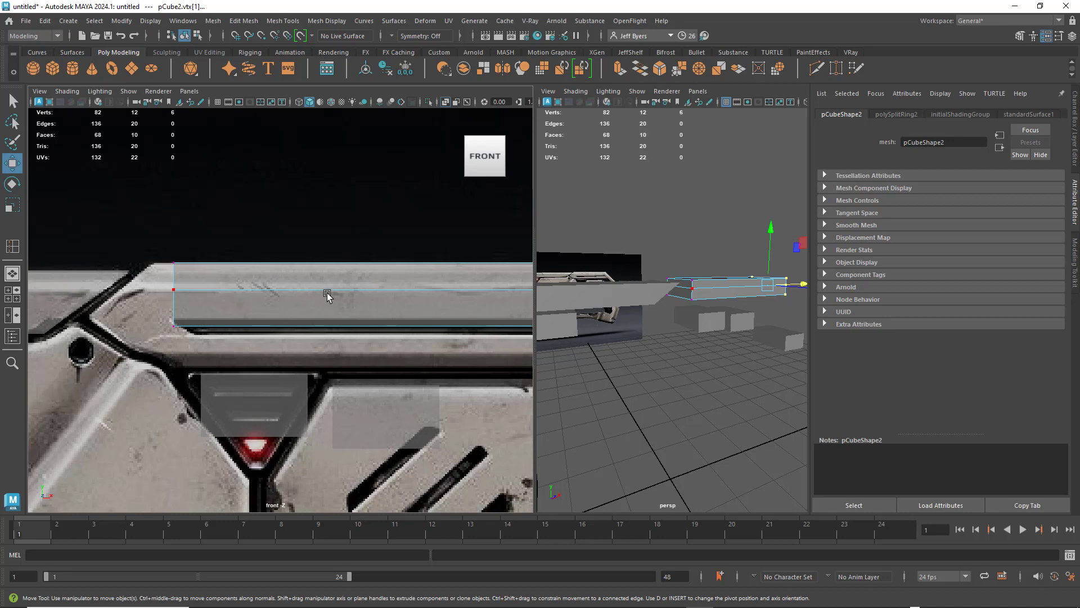
alt+middle_drag(328, 294, 234, 280)
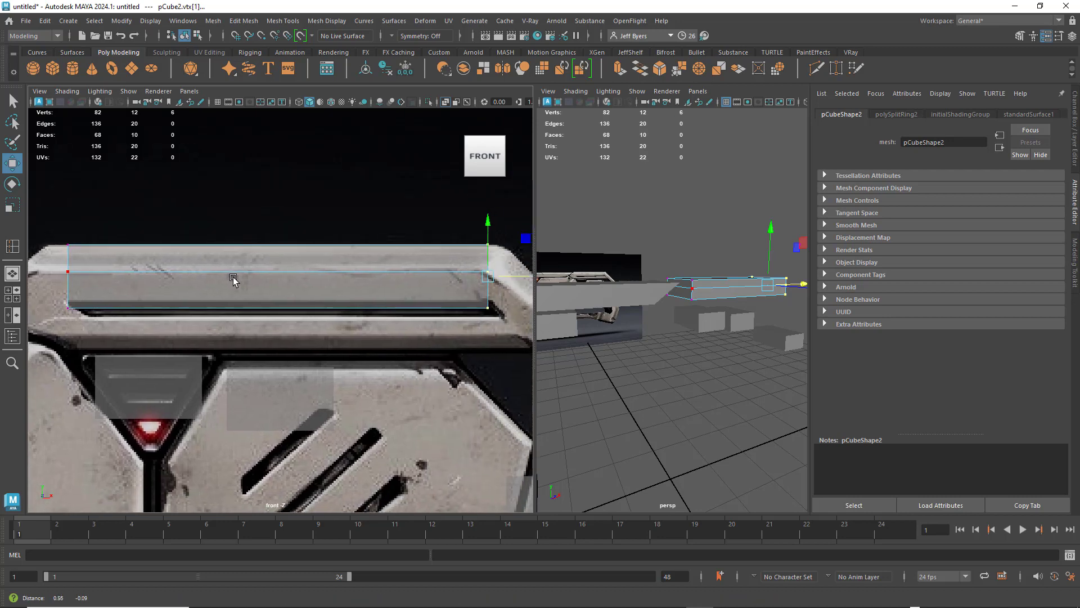
Raise the rear rail block's bottom row of vertices slightly to follow the upper edge of the dark slot.
right_click(475, 315)
right_drag(449, 285, 395, 286)
drag(56, 296, 515, 327)
mouse_move(277, 257)
mouse_down()
mouse_move(278, 246)
mouse_move(287, 252)
mouse_up()
alt+middle_drag(184, 280, 298, 283)
Shift the rear rail block's front vertices along X to the slanted reference edge, the middle pair at about -0.227, and return to object mode.
right_click(182, 262)
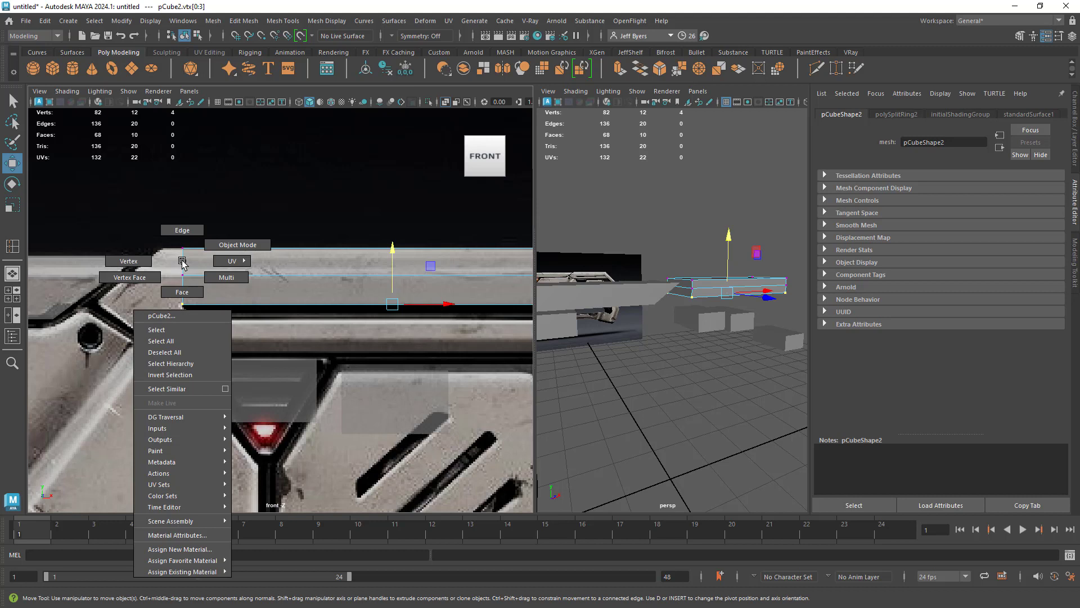
right_drag(182, 262, 206, 281)
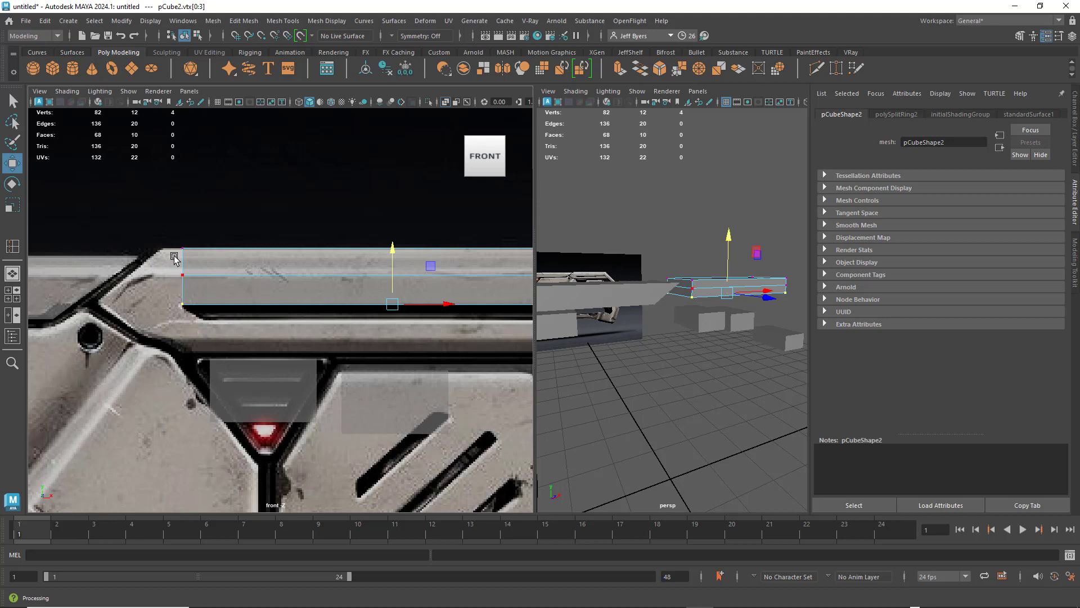
drag(174, 243, 170, 276)
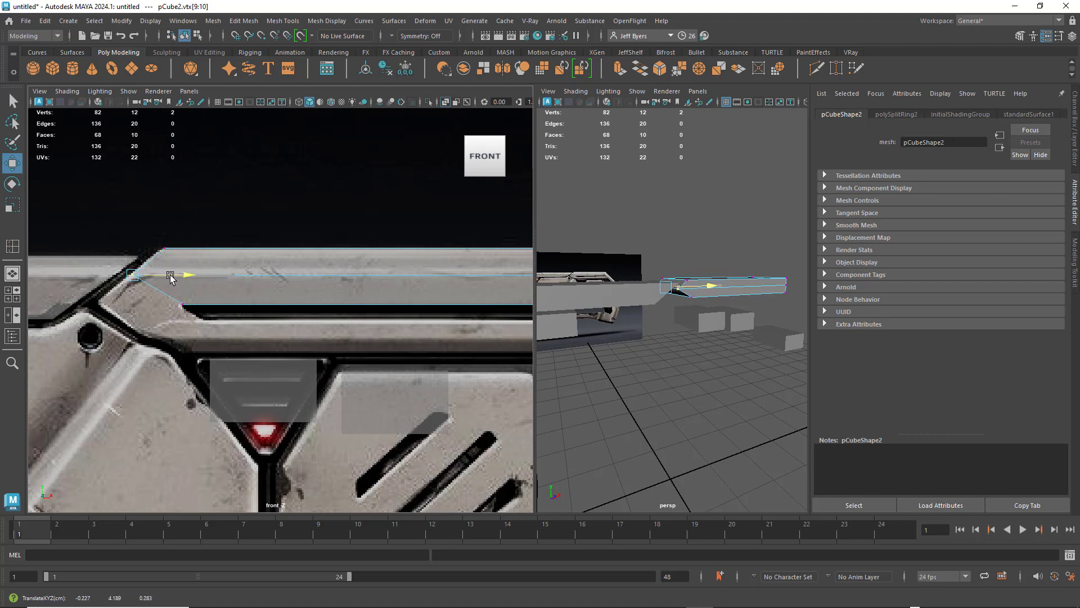
click(182, 304)
drag(220, 305, 142, 303)
drag(102, 261, 101, 259)
right_drag(238, 288, 236, 354)
right_drag(206, 265, 179, 248)
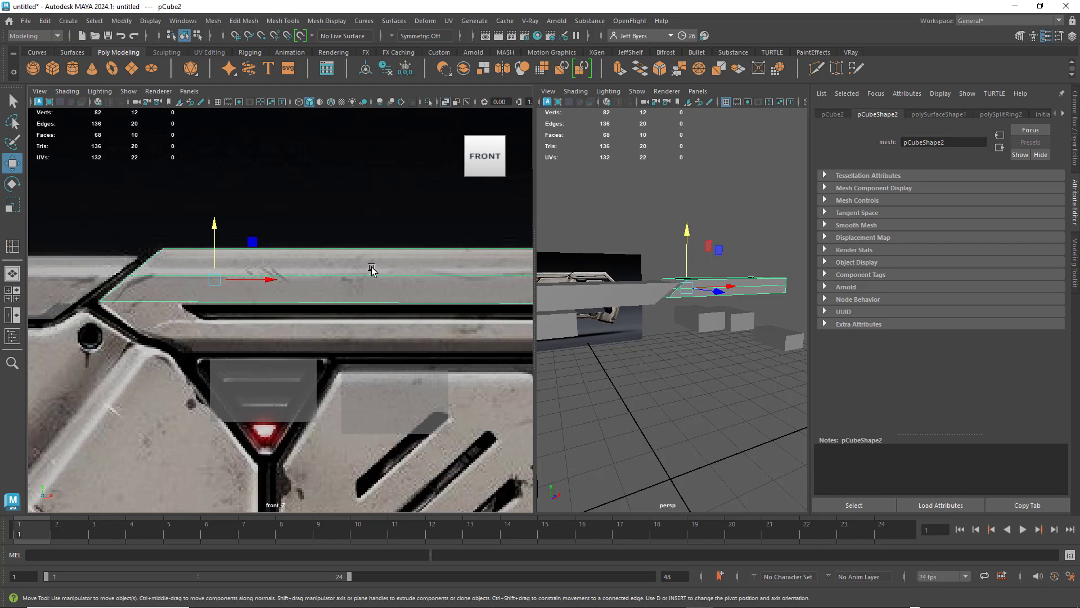
Insert a crosswise edge loop through the rear rail block at the slot's front end and enlarge the perspective view.
shift+right_drag(371, 269, 317, 285)
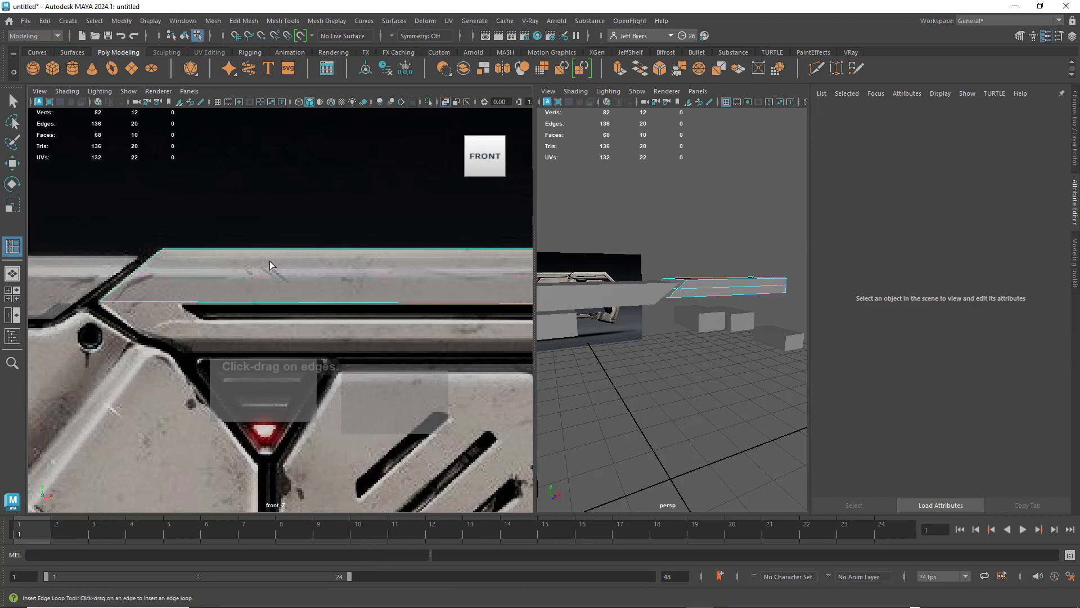
click(183, 305)
key(space)
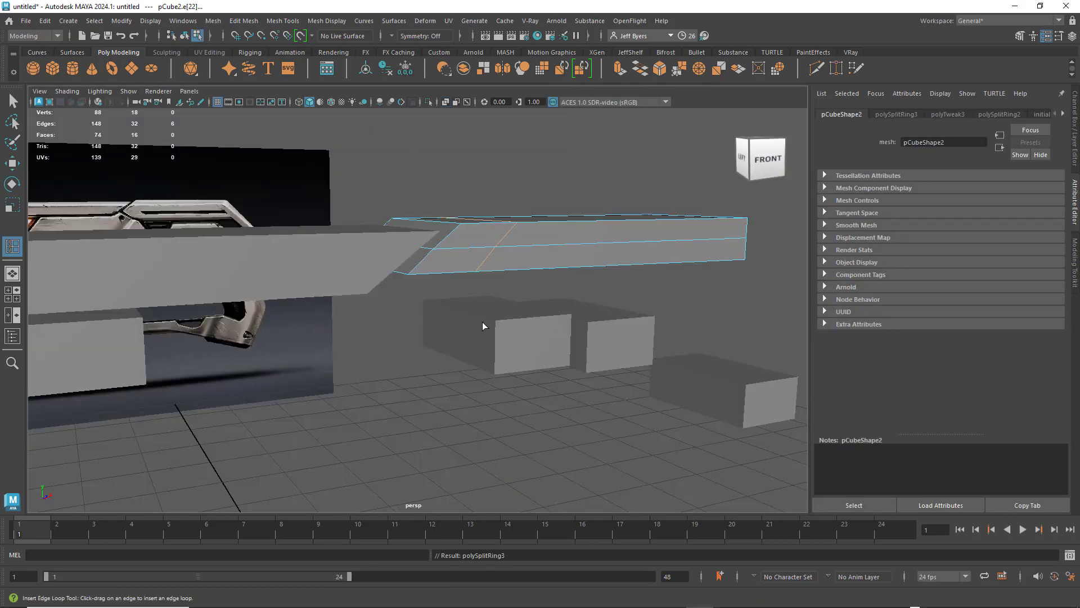
alt+drag(521, 328, 451, 275)
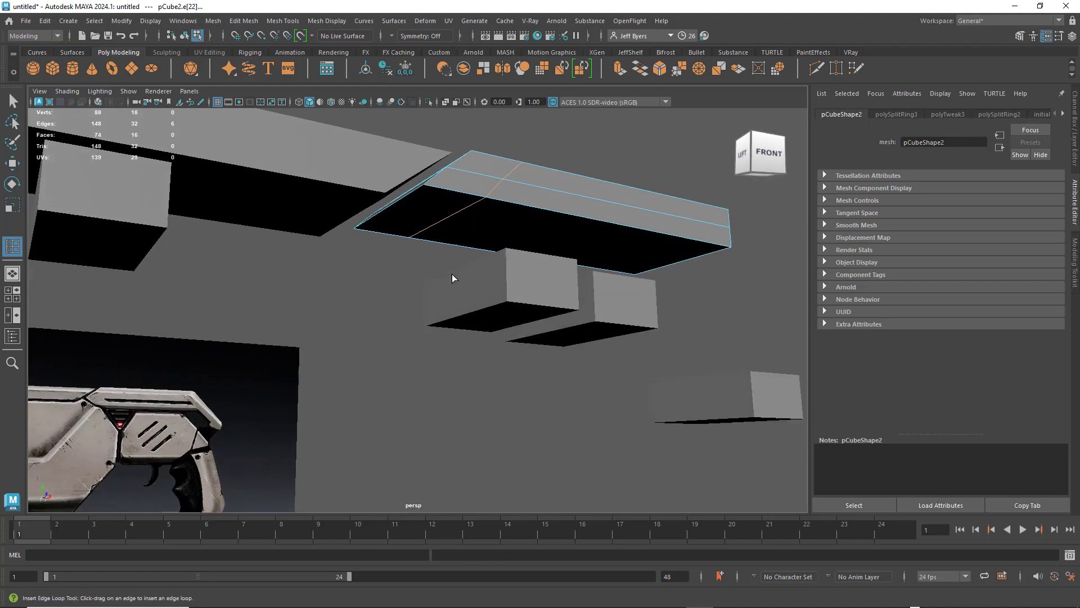
Extrude the bottom face at the rear rail block's front end downward by about 0.111 in the front view.
key(q)
right_drag(426, 215, 424, 253)
click(422, 221)
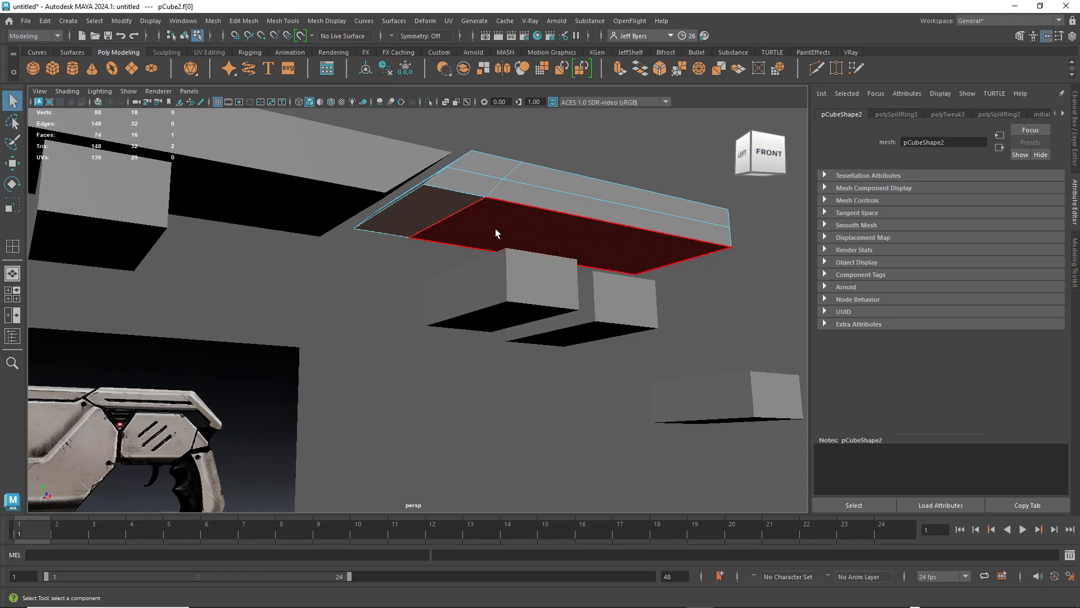
key(space)
key(space)
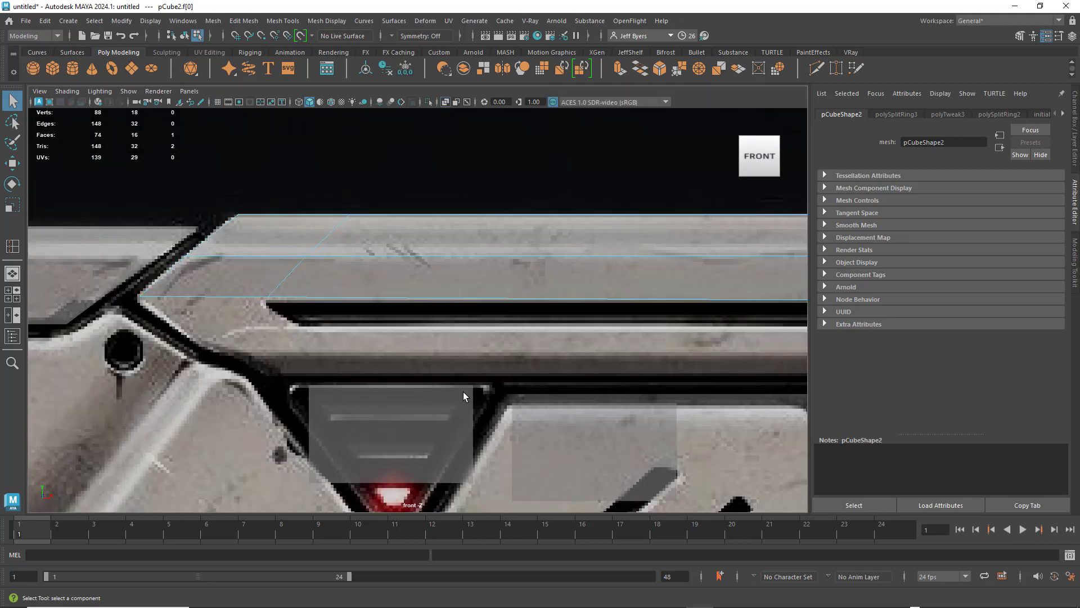
key(ctrl+e)
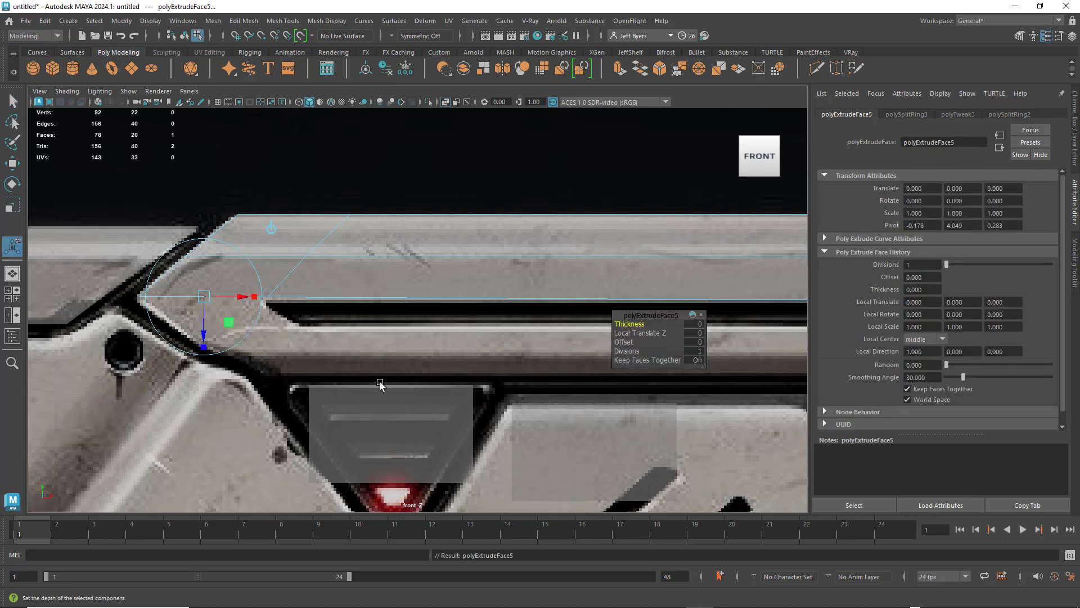
drag(209, 332, 213, 366)
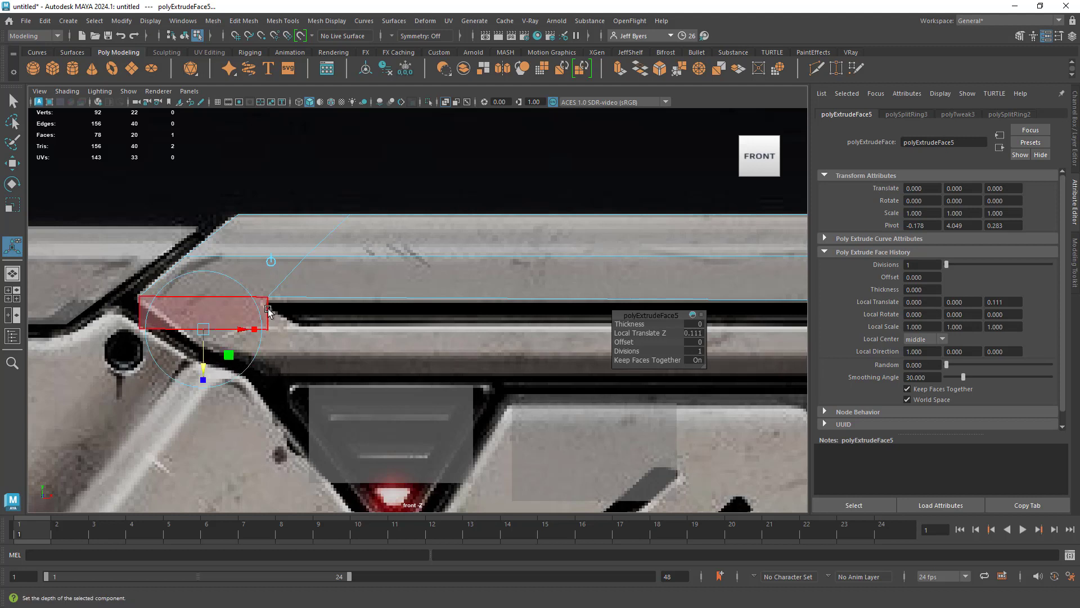
Move the extruded bottom vertices along X to the slanted slot end and raise them slightly, to about X -0.044, Y 3.950.
right_drag(269, 286, 216, 288)
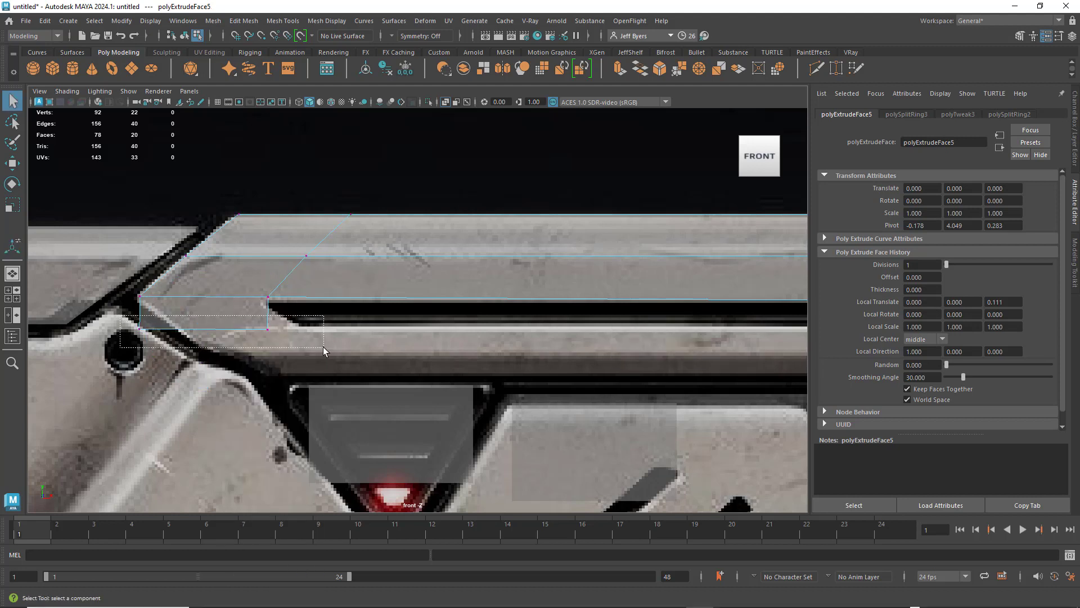
key(w)
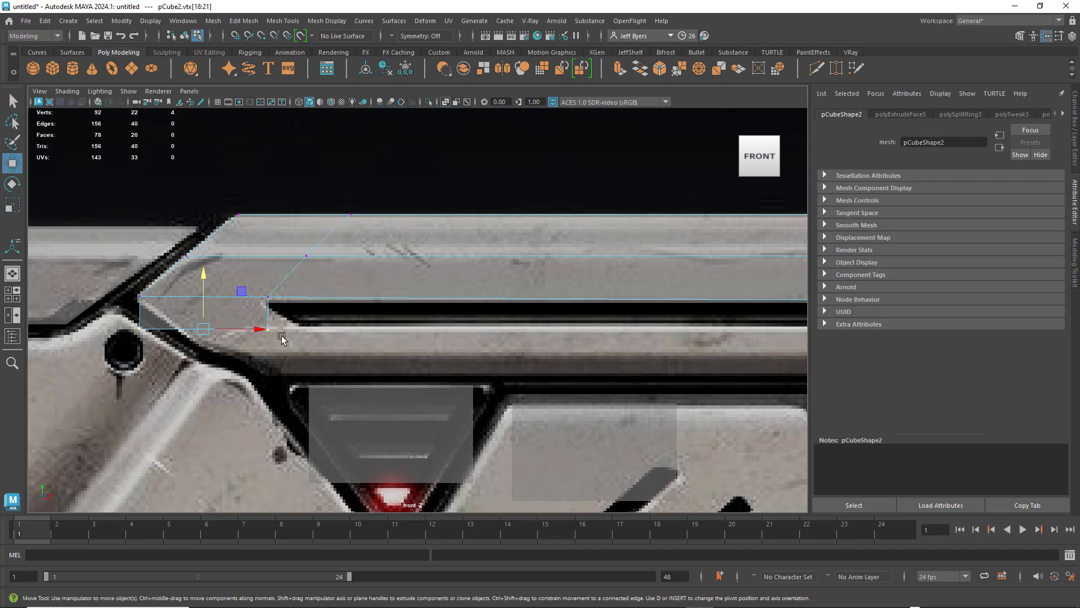
drag(279, 332, 300, 331)
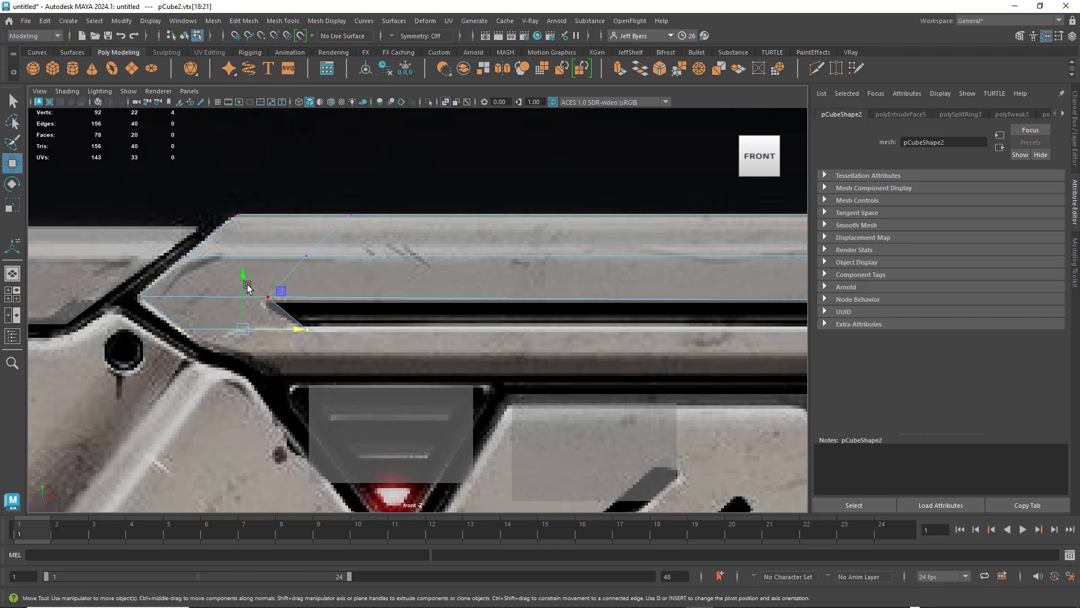
click(241, 292)
click(247, 329)
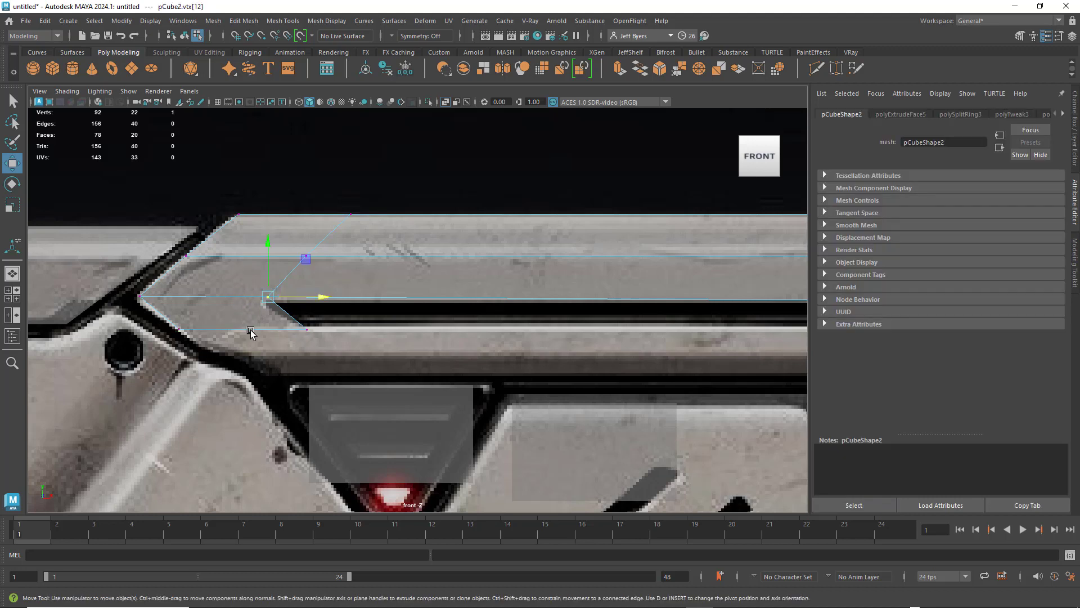
drag(171, 319, 309, 335)
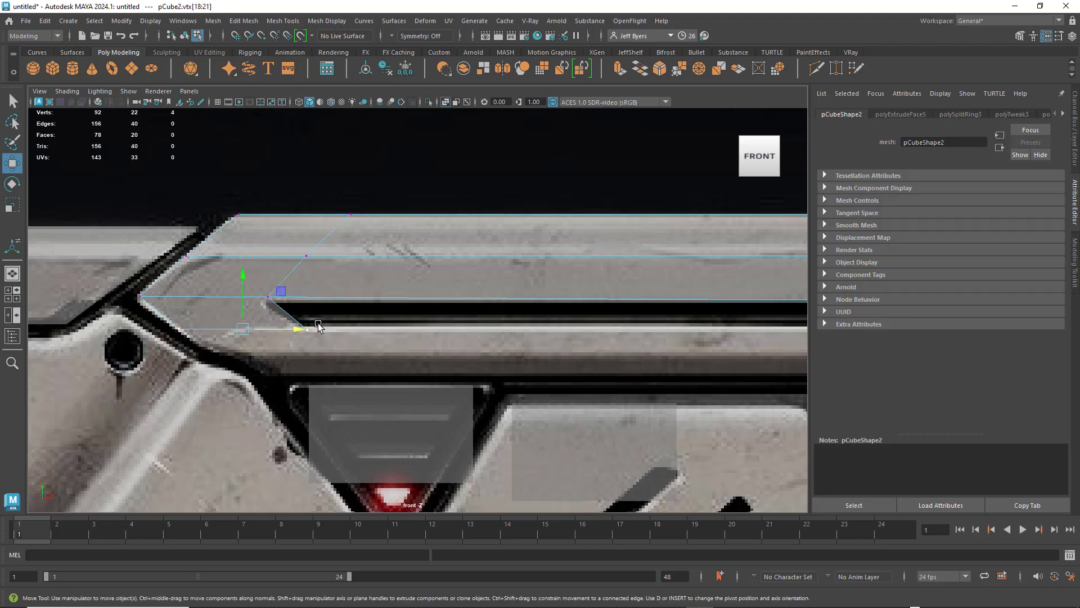
drag(243, 277, 244, 276)
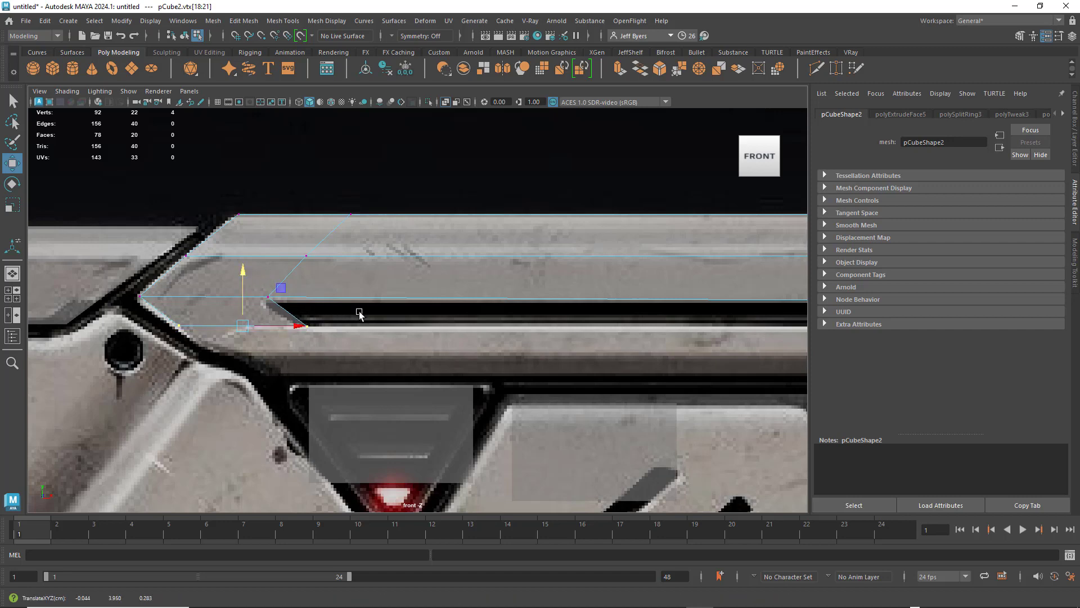
Extrude the same bottom face downward twice more, first to about Y 3.860 and again by about 0.077.
key(space)
key(space)
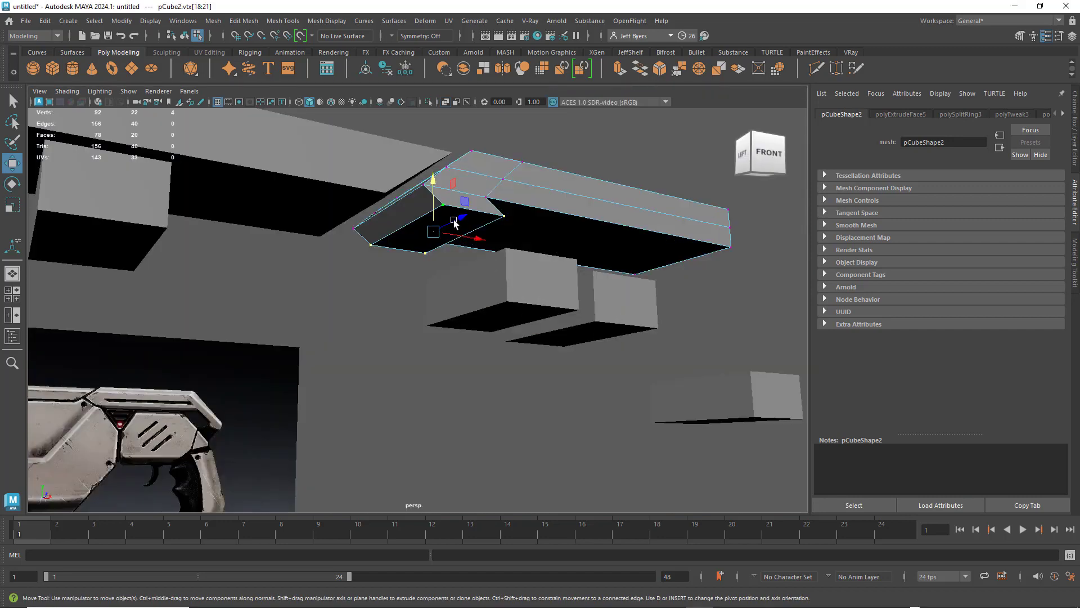
right_drag(401, 247, 403, 276)
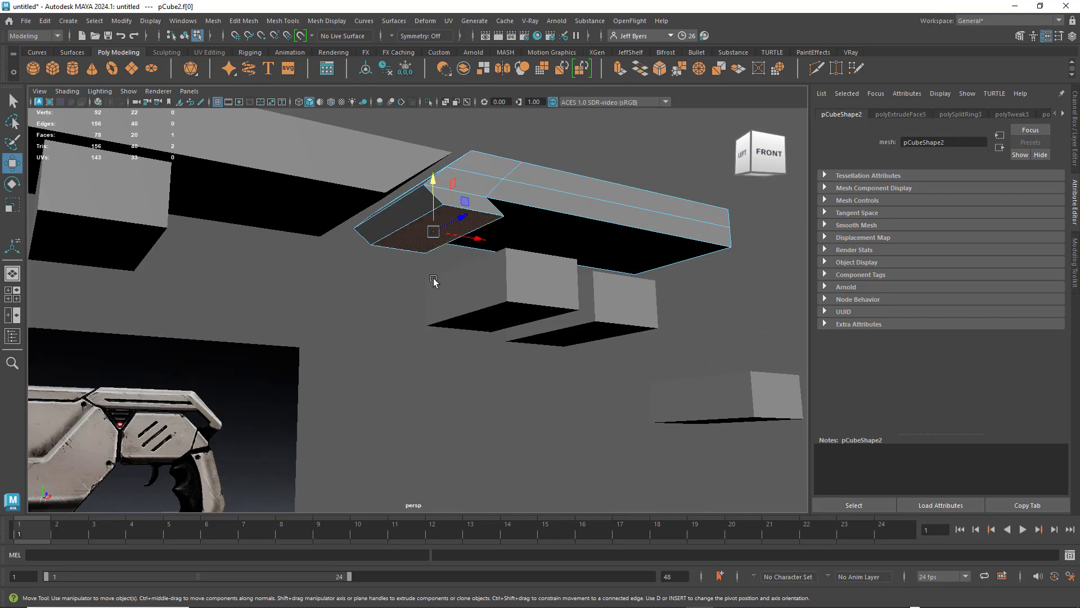
key(space)
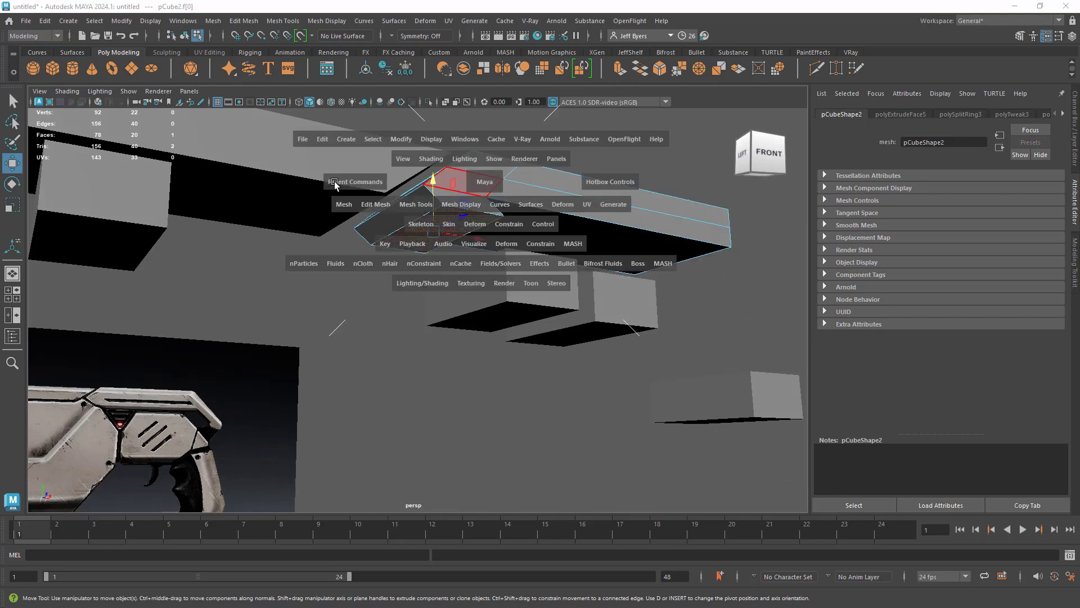
key(space)
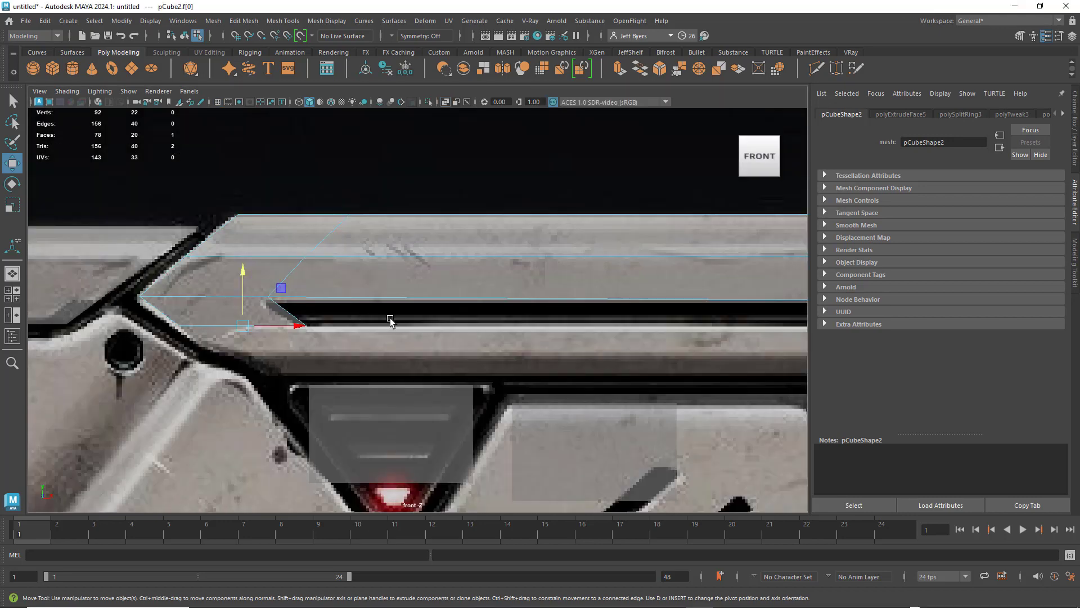
key(ctrl+e)
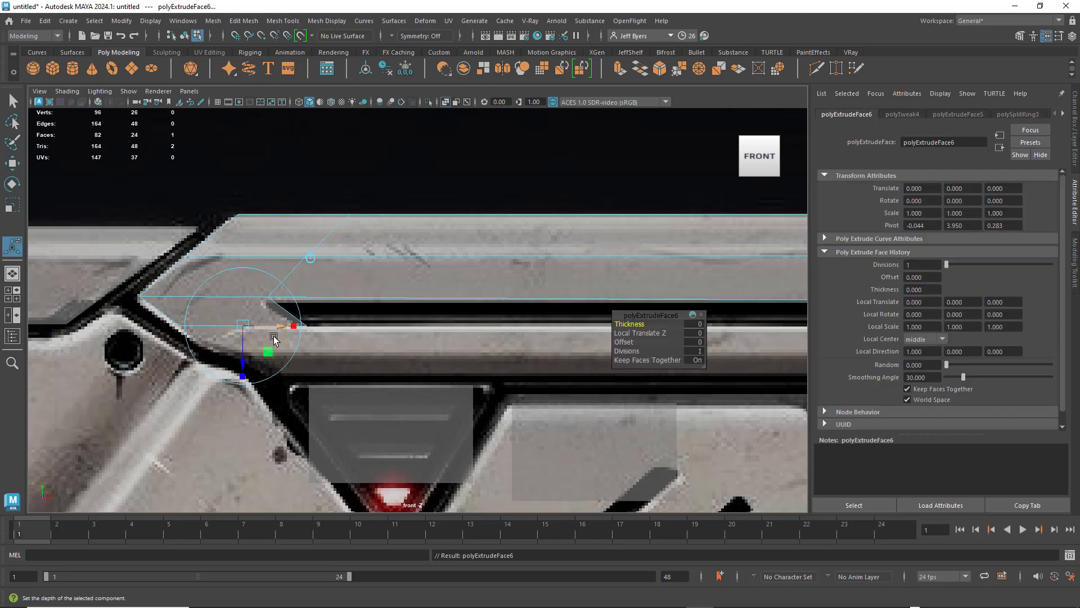
drag(241, 284, 262, 304)
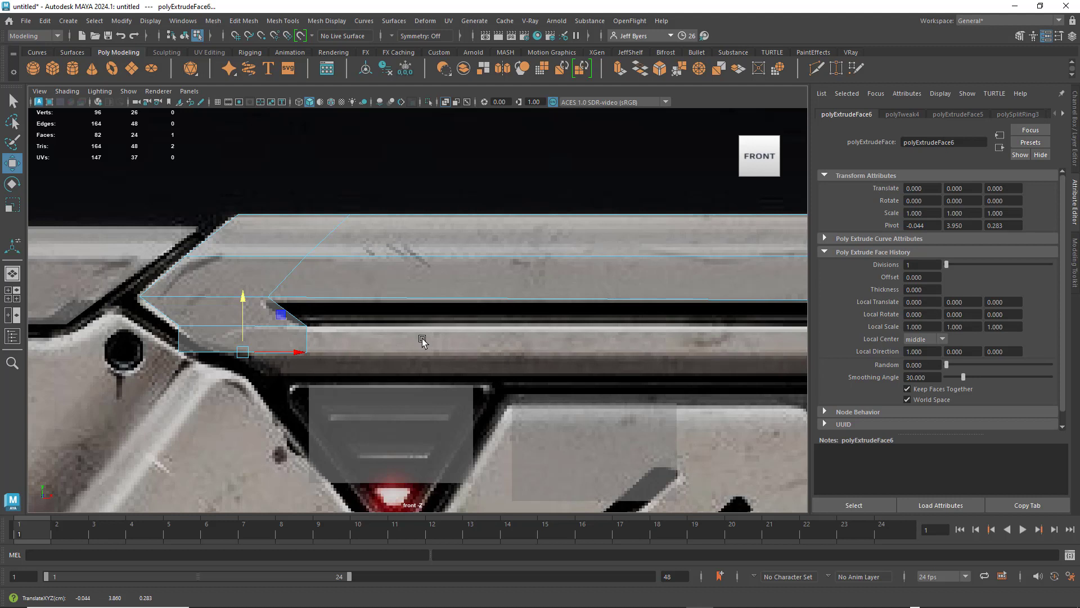
key(ctrl+e)
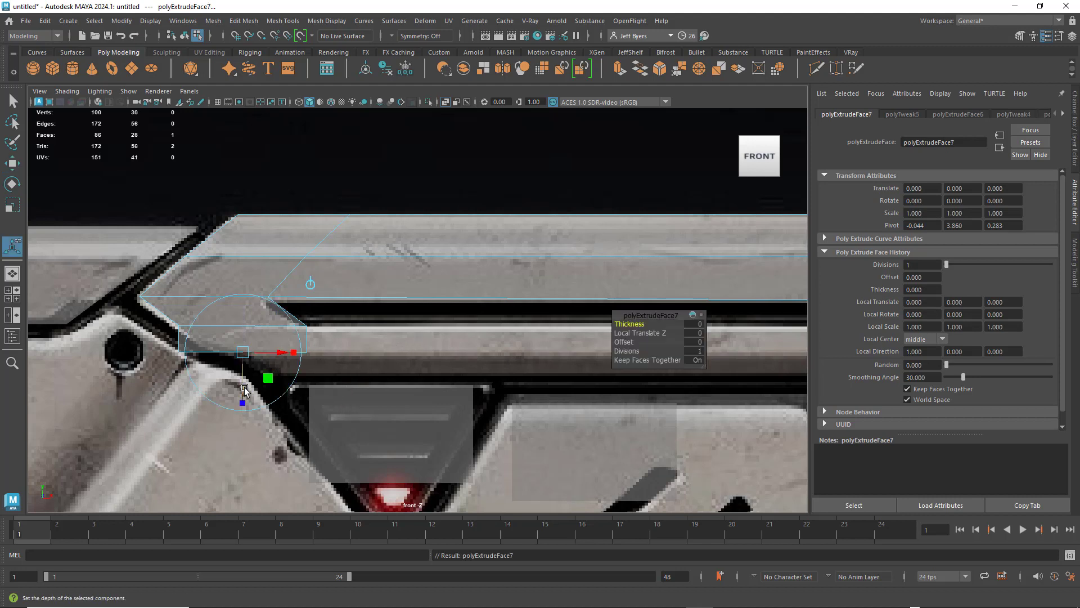
drag(243, 384, 246, 414)
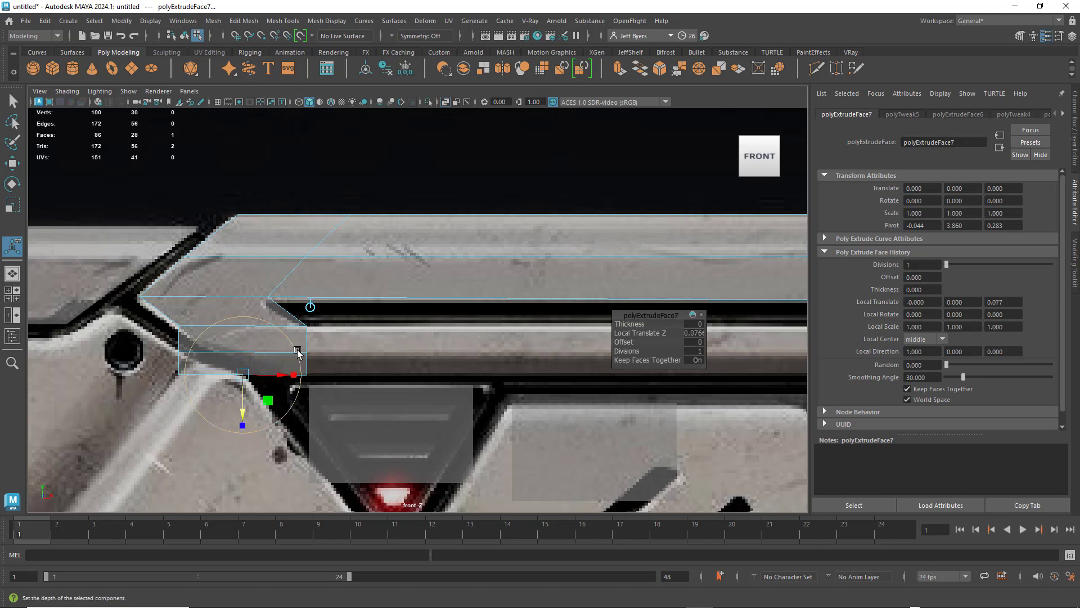
Shift the front tip vertices and the front vertices of the upper extruded rows along X to the slanted reference edge.
right_click(275, 284)
click(229, 284)
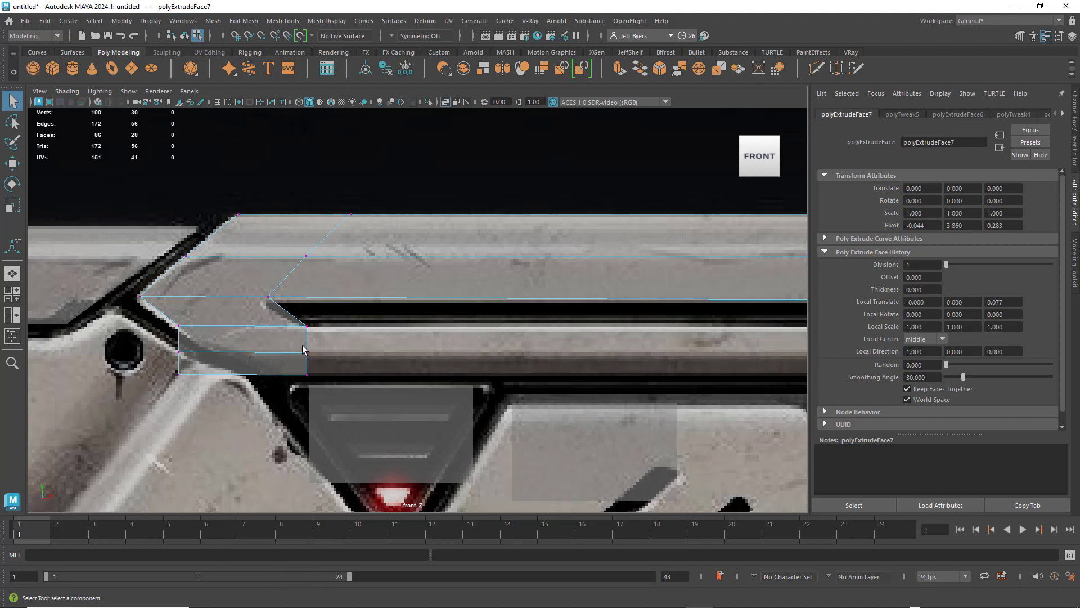
drag(171, 343, 245, 356)
key(w)
drag(134, 289, 166, 296)
click(168, 325)
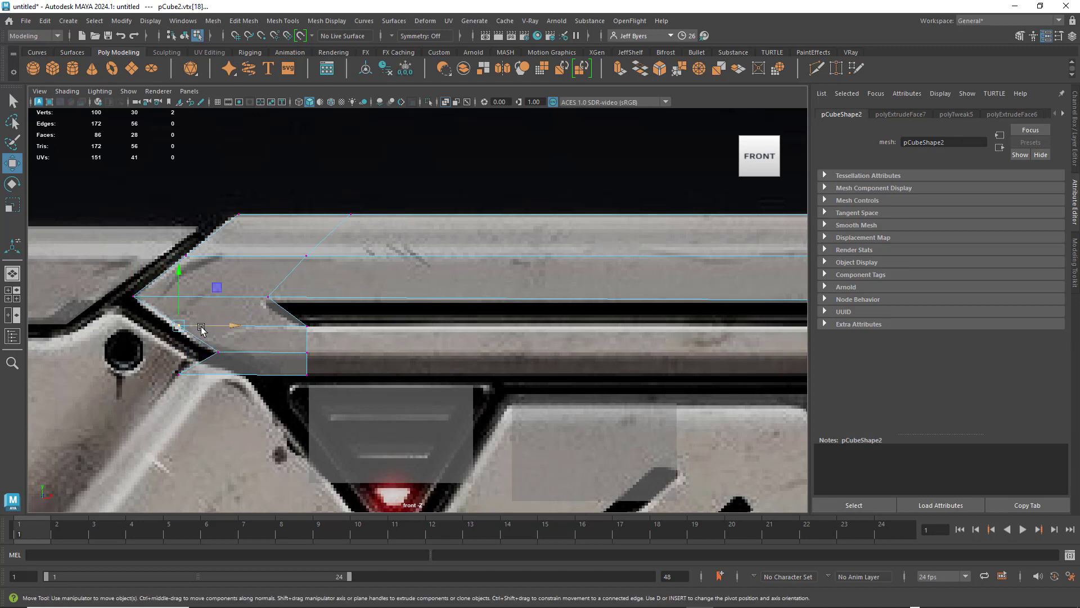
drag(203, 339, 235, 353)
Move the lowest row's front vertices along X to about 0.005, continuing the slanted reference edge, and clear the selection.
drag(164, 367, 324, 389)
click(210, 352)
mouse_move(240, 353)
mouse_down()
mouse_move(208, 327)
mouse_move(249, 354)
mouse_up()
click(171, 325)
click(213, 351)
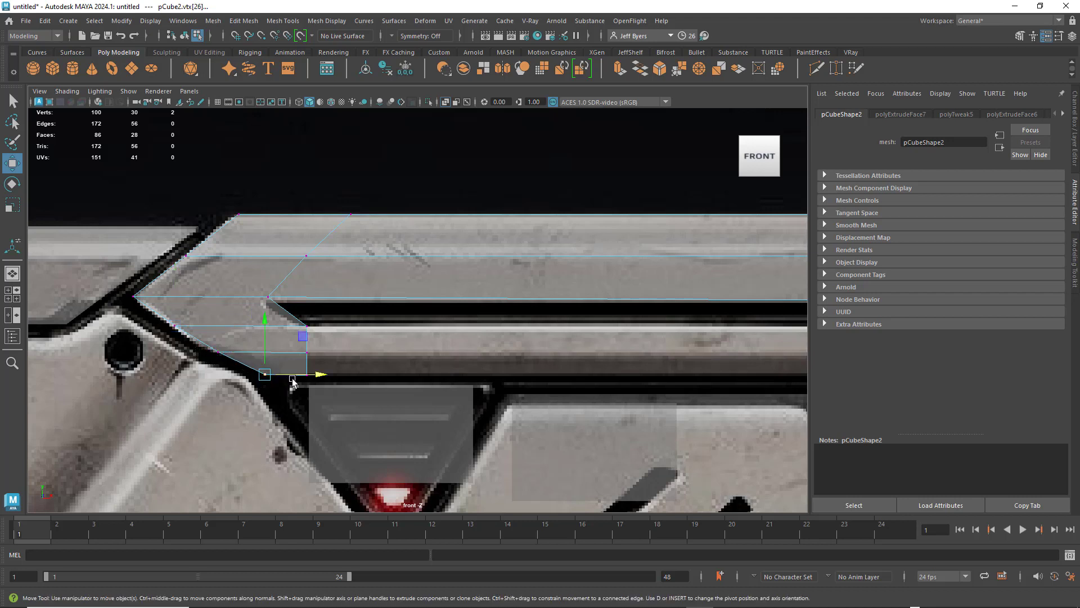
click(288, 376)
click(273, 382)
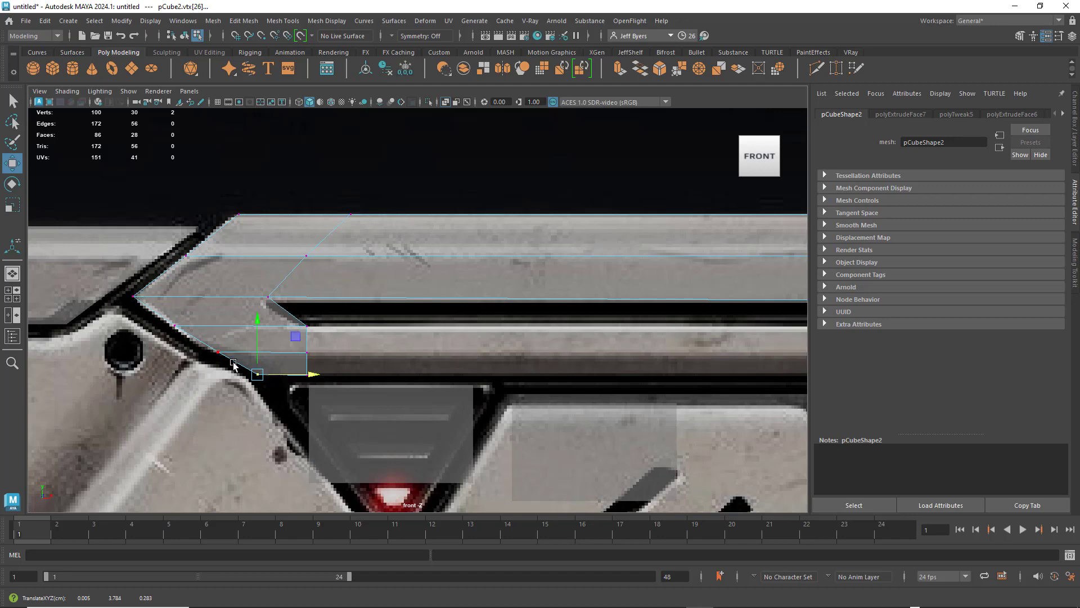
click(370, 355)
Extrude the two rear-facing faces of the dropped front section toward the rear, starting the lower rail beneath the dark slot.
key(space)
key(space)
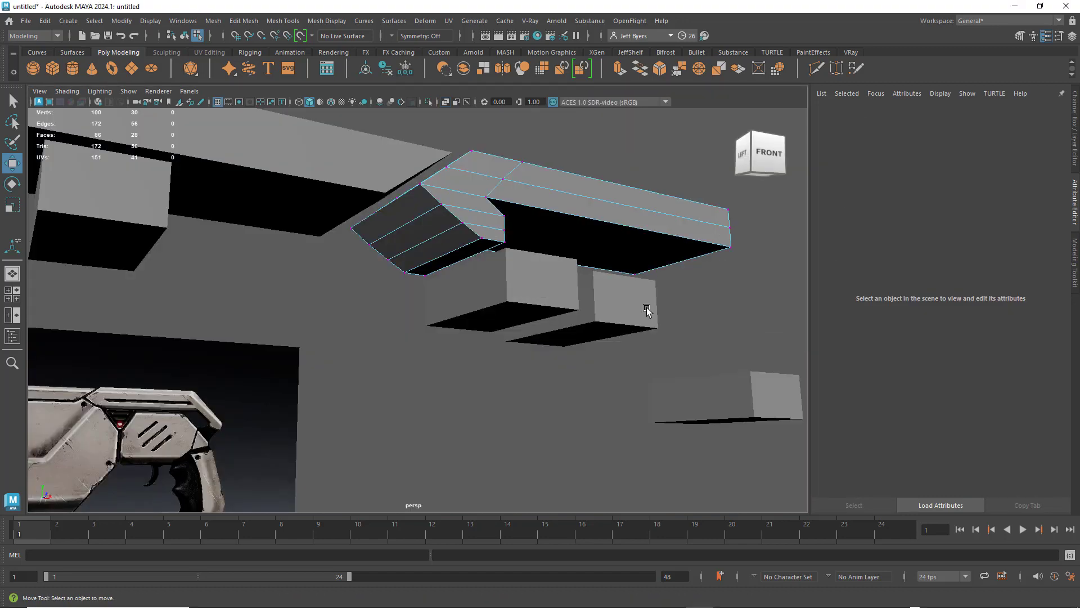
alt+drag(647, 309, 388, 297)
right_drag(358, 272, 361, 249)
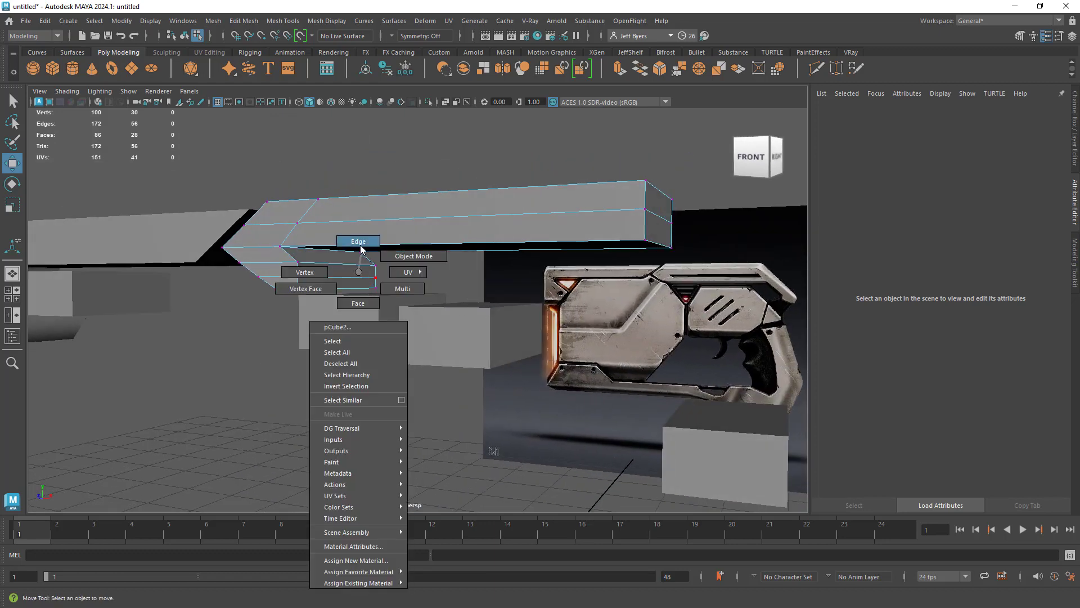
right_drag(357, 290, 358, 302)
click(345, 271)
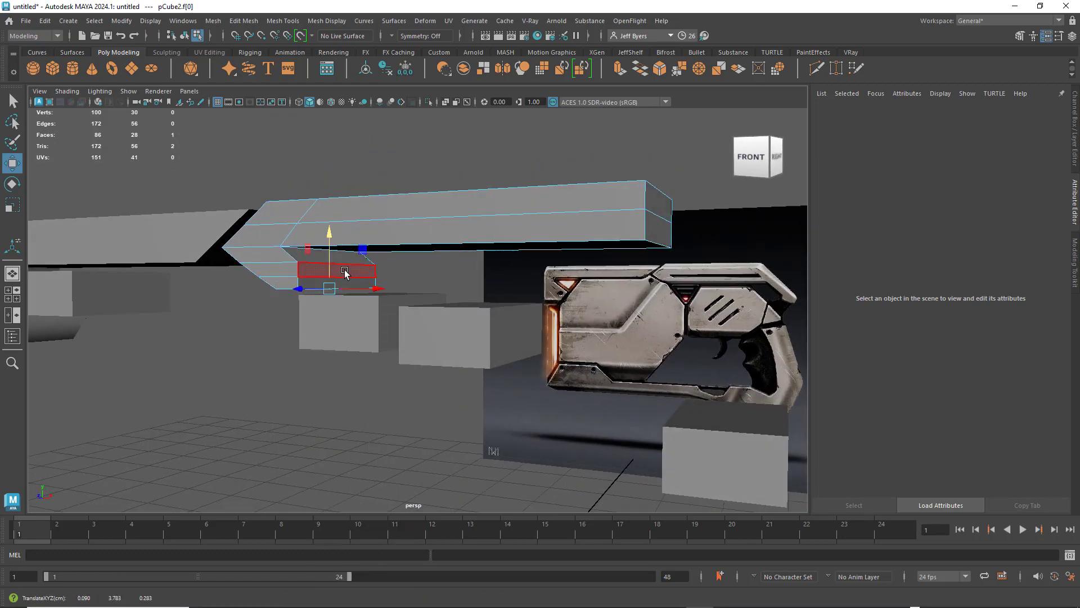
key(q)
click(347, 284)
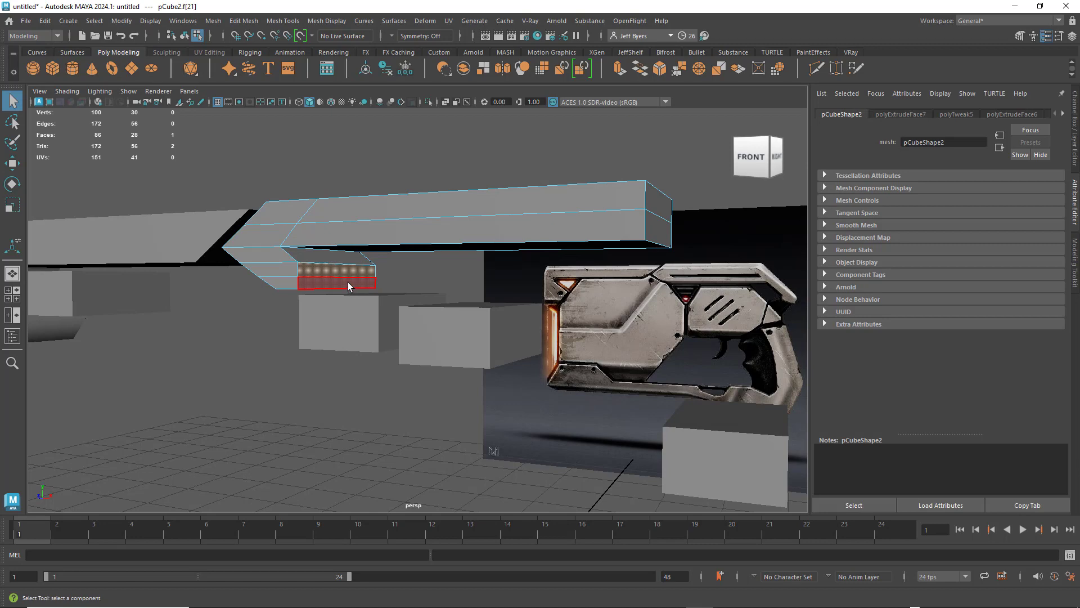
shift+click(348, 283)
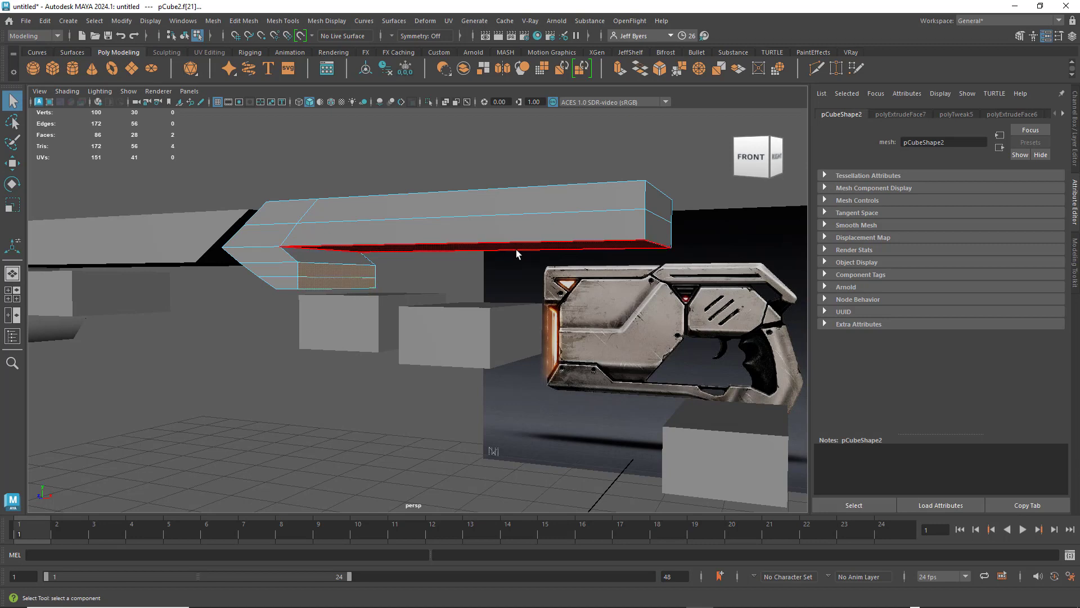
key(space)
key(space)
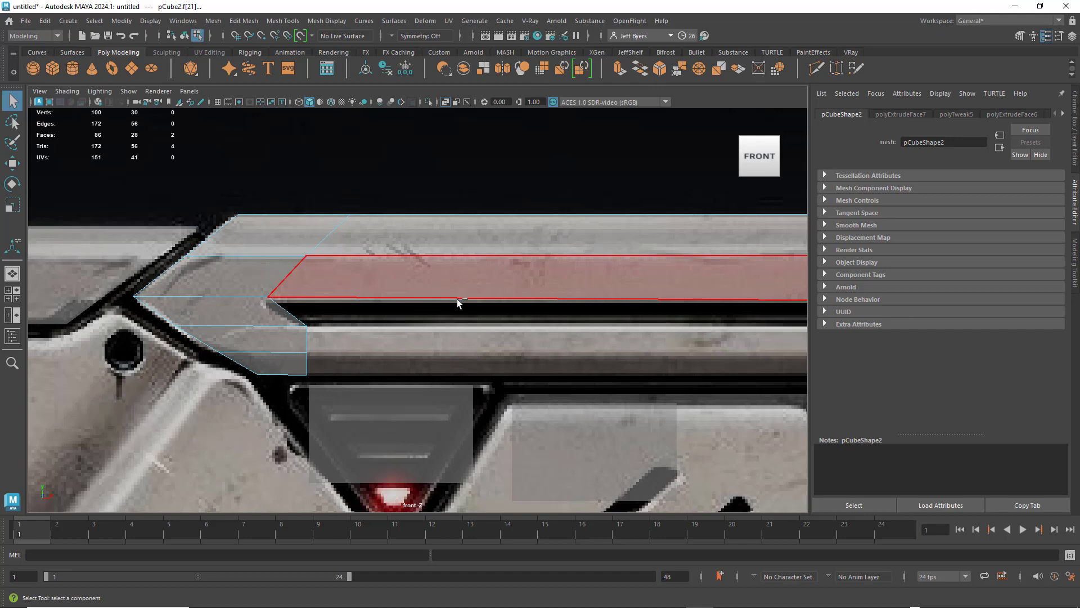
key(ctrl+e)
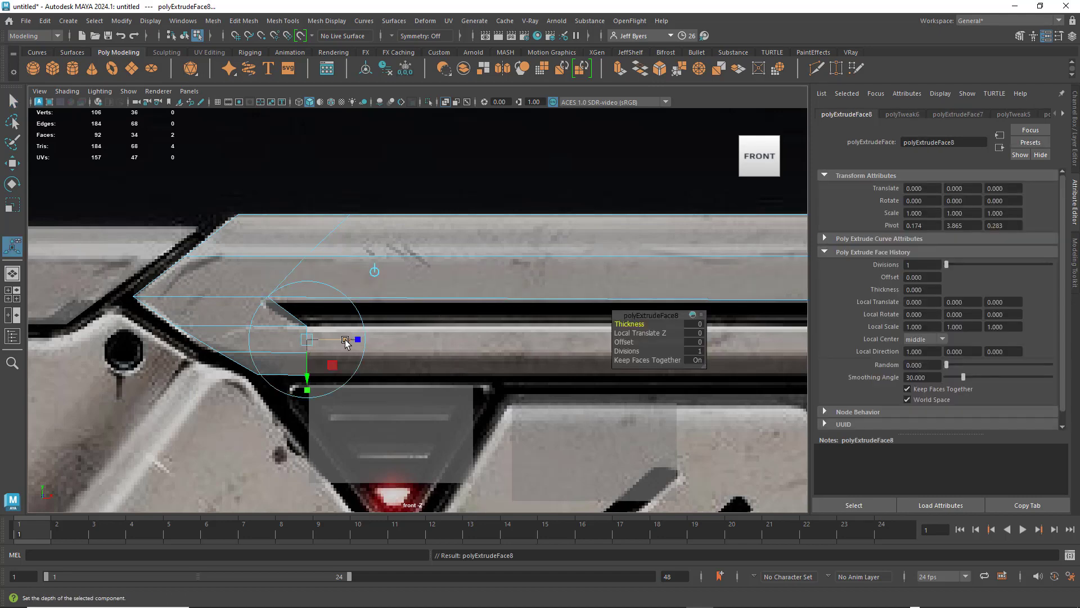
drag(345, 342, 579, 349)
Lengthen the lower rail extrusion to a local Z translation of about 2.171, reaching the slot's rear end.
alt+middle_drag(630, 390, 374, 369)
drag(297, 341, 600, 365)
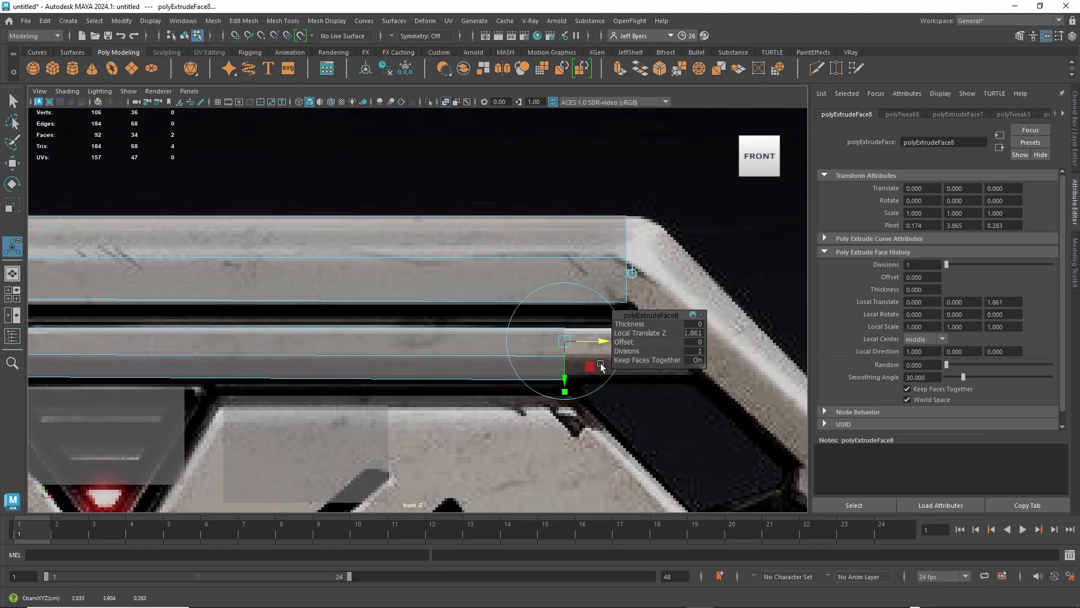
alt+middle_drag(601, 367, 347, 358)
drag(387, 334, 438, 341)
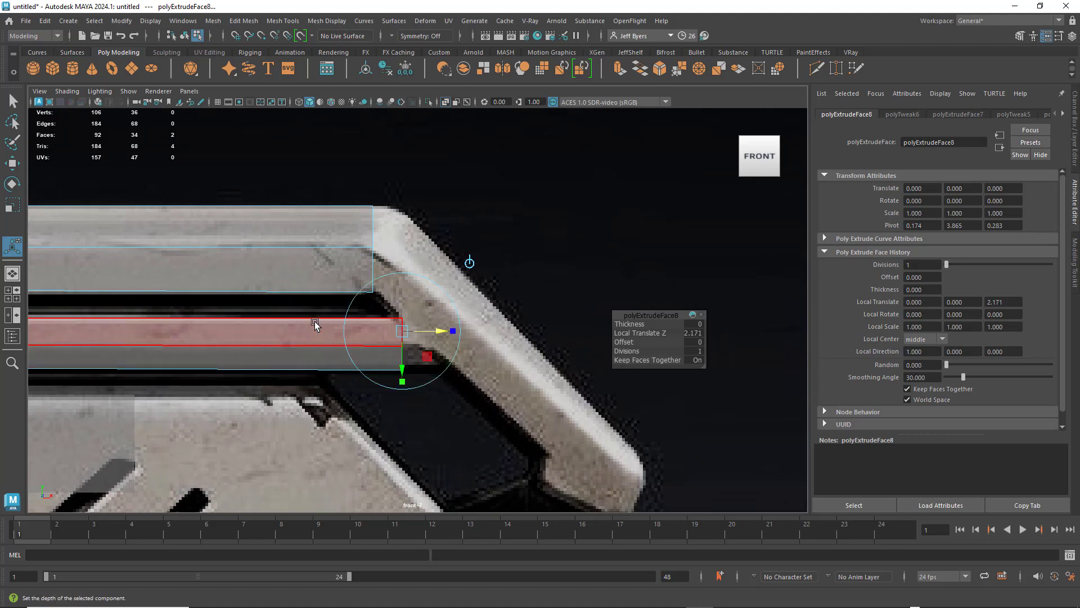
Slant the lower rail's rear end by moving its middle and bottom vertex pairs along X, the bottom pair to about 2.537.
right_drag(315, 286, 241, 285)
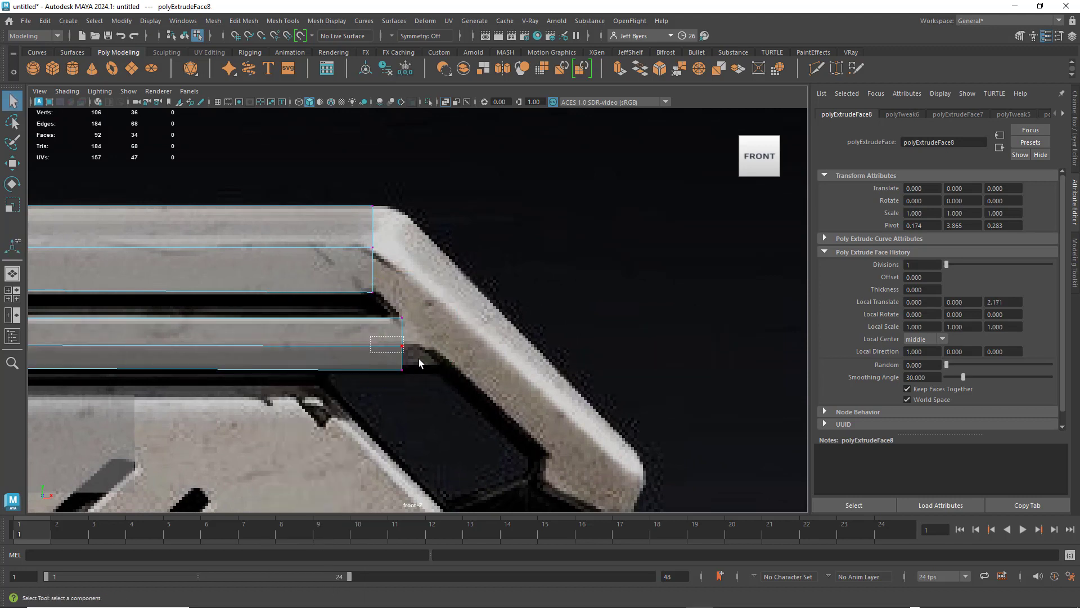
drag(419, 359, 458, 349)
key(w)
drag(392, 360, 498, 371)
drag(414, 334, 474, 369)
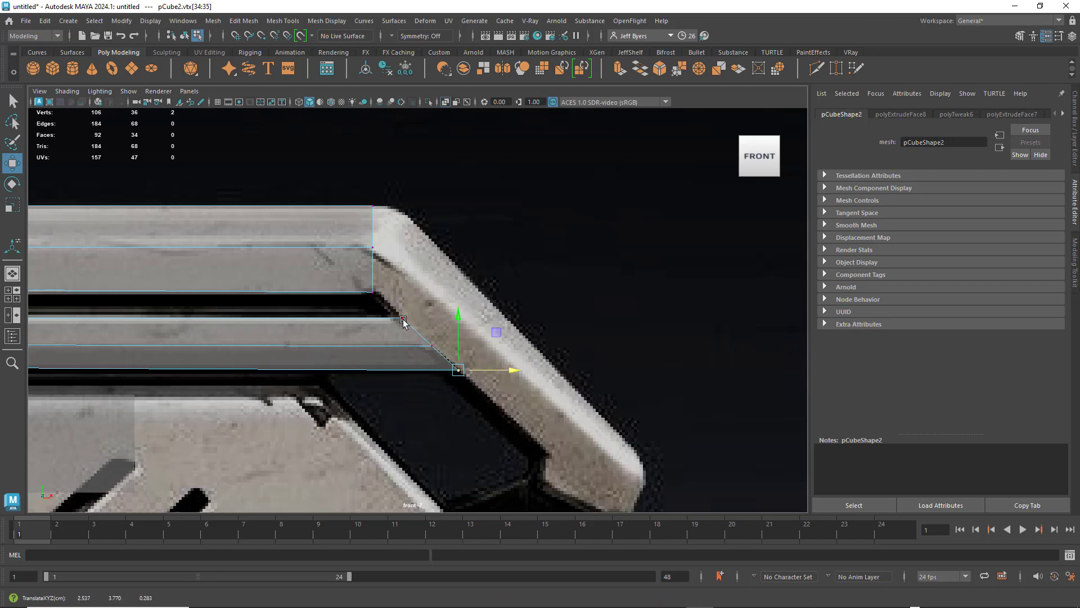
Extrude the two rear end faces of the upper rail above the slot by about 0.040 in local Z.
right_drag(373, 225, 376, 256)
click(373, 225)
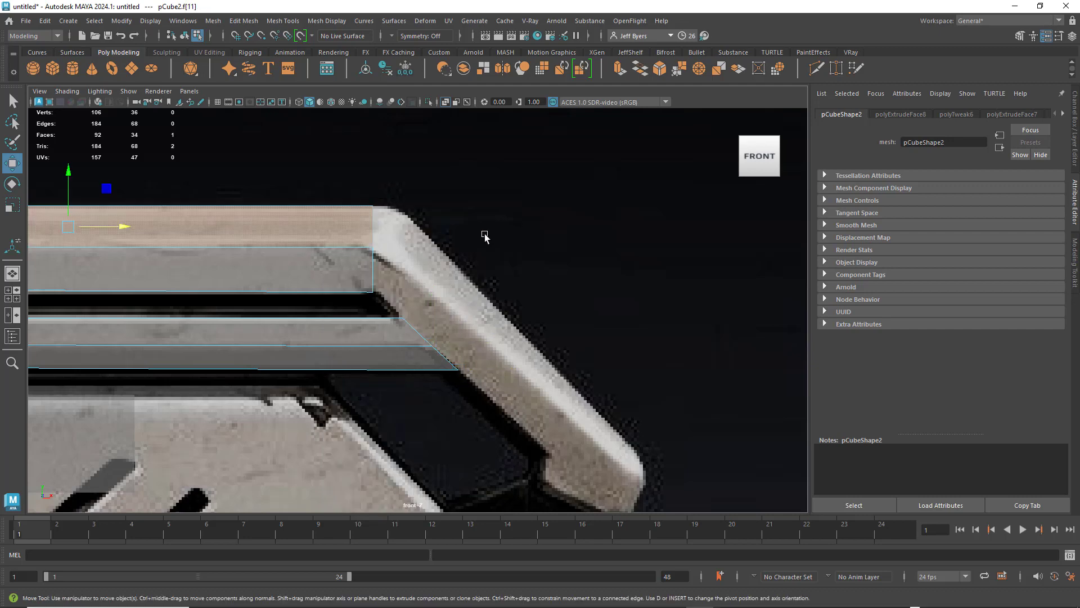
click(528, 260)
key(space)
key(space)
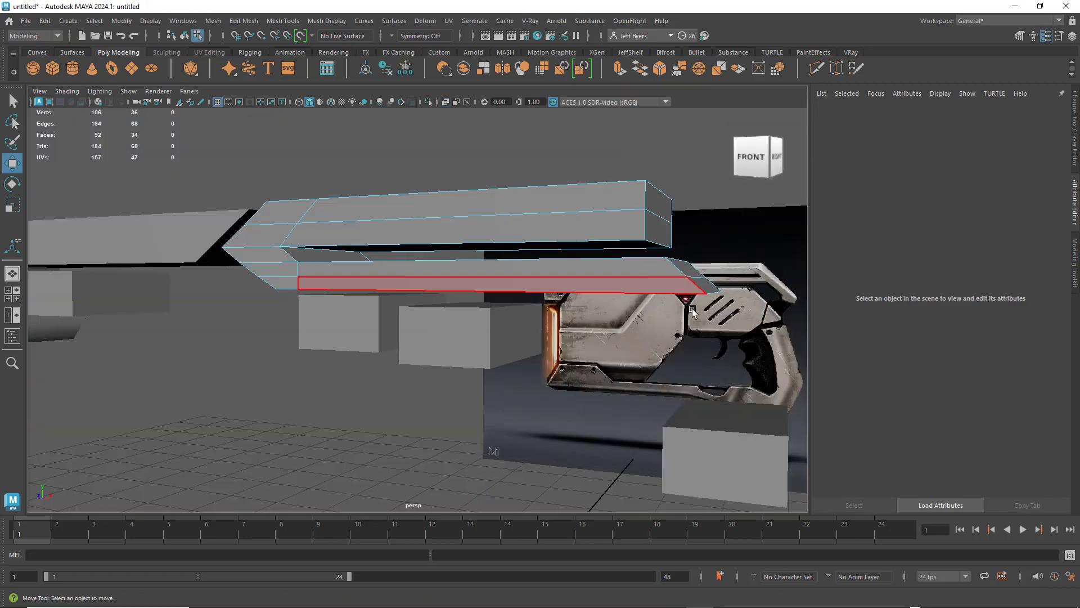
alt+drag(660, 282, 523, 281)
click(504, 278)
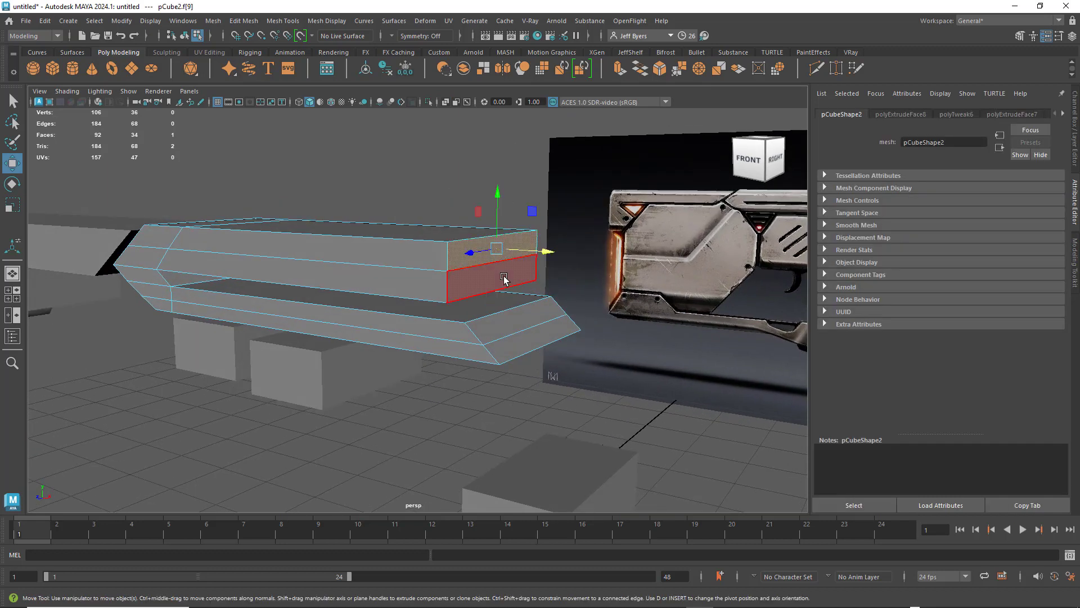
shift+click(505, 278)
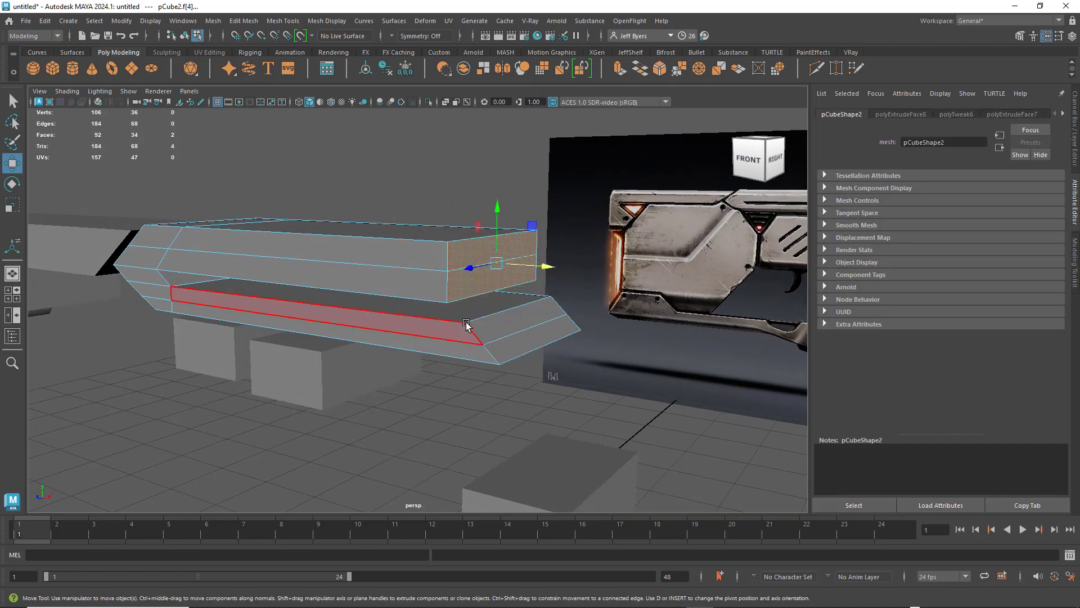
key(space)
key(space)
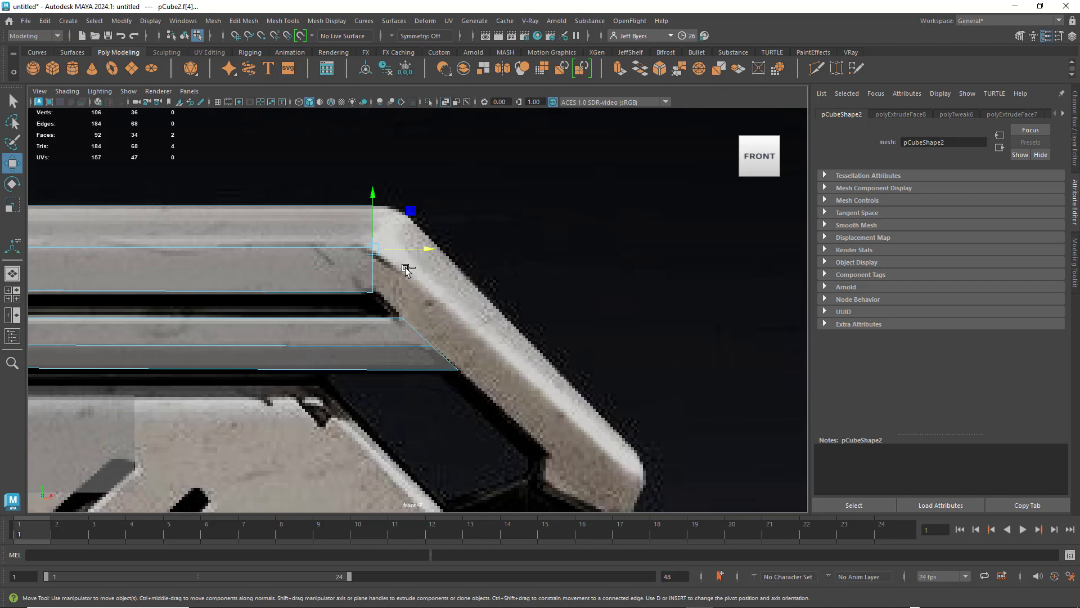
key(ctrl+e)
mouse_move(409, 271)
mouse_down()
mouse_move(454, 272)
mouse_move(439, 285)
mouse_move(413, 275)
mouse_up()
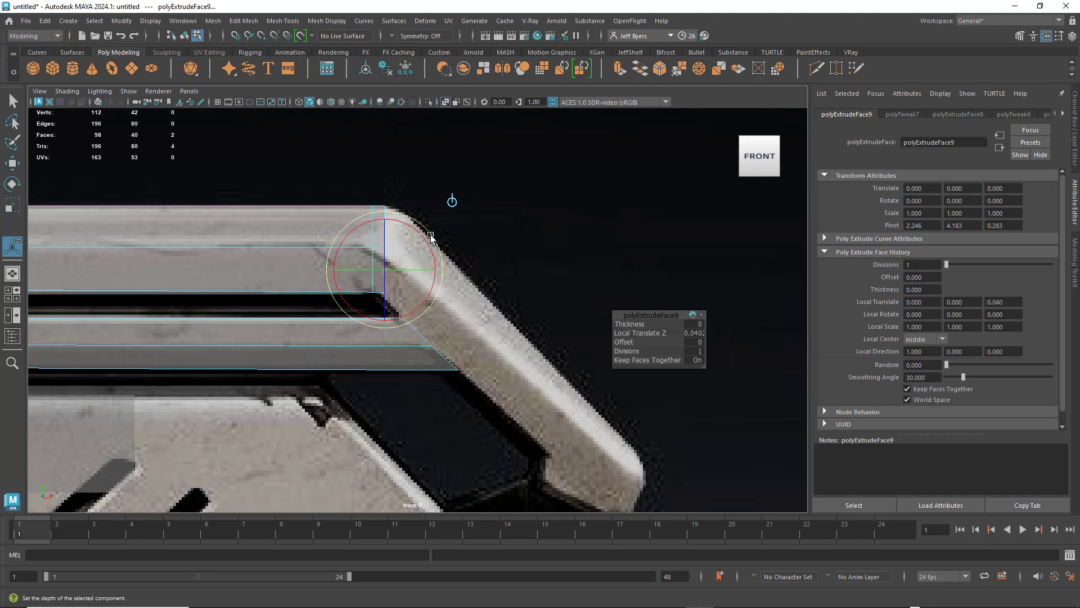
Tilt the extruded rear end to a local rotation of about -26.06 and nudge it onto the start of the reference's bend.
drag(412, 225, 394, 251)
key(w)
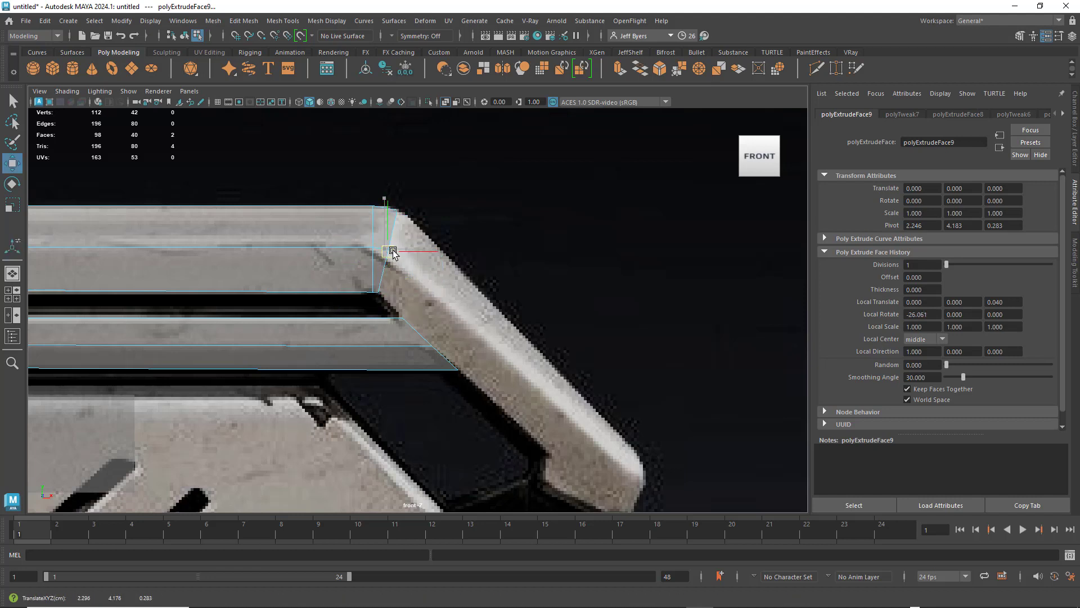
drag(392, 254, 395, 255)
Extrude the tilted end faces by about 0.069 in local Z, rotate them to about -40.49 and position them along the bend.
key(ctrl+e)
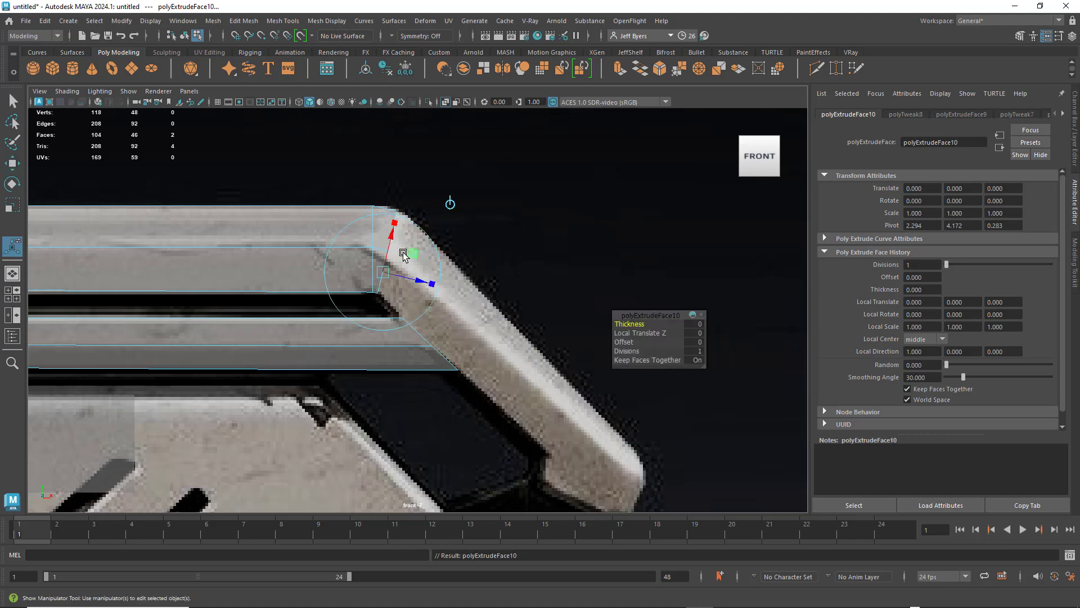
drag(415, 281, 437, 287)
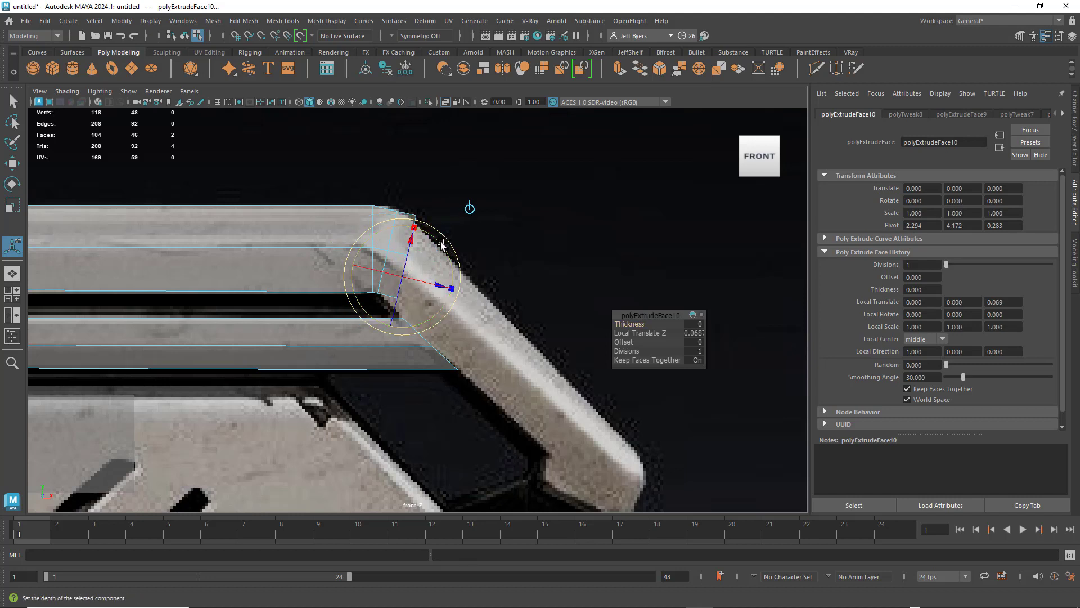
drag(442, 245, 414, 265)
key(w)
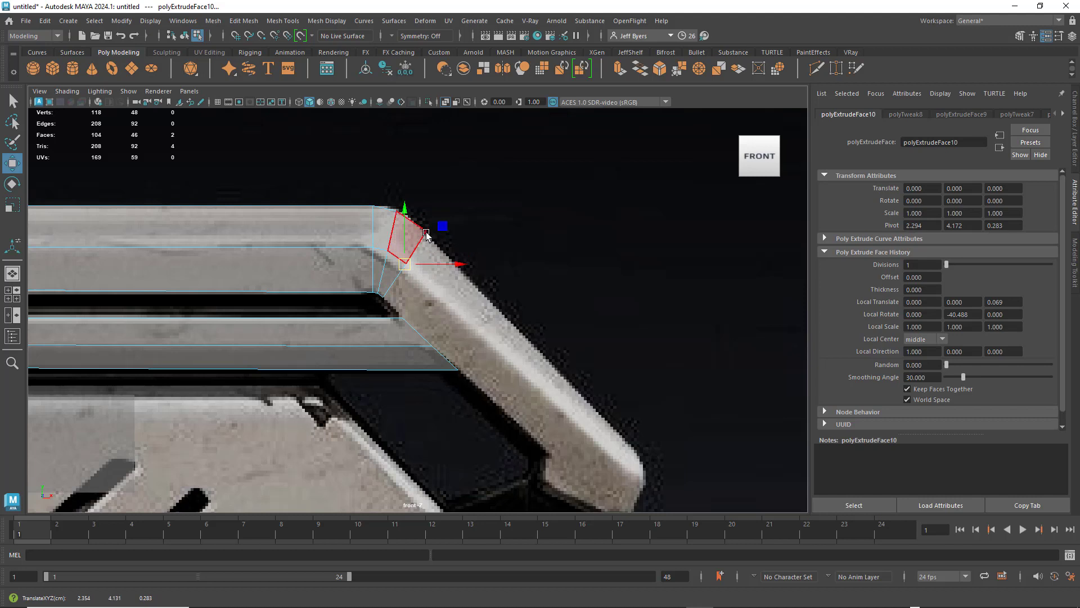
Move the bend's two upper vertex pairs onto the reference outline, at about X 2.432, Y 4.233 and X 2.353, Y 4.306.
right_click(397, 220)
right_drag(396, 220, 358, 220)
drag(386, 196, 433, 240)
click(394, 250)
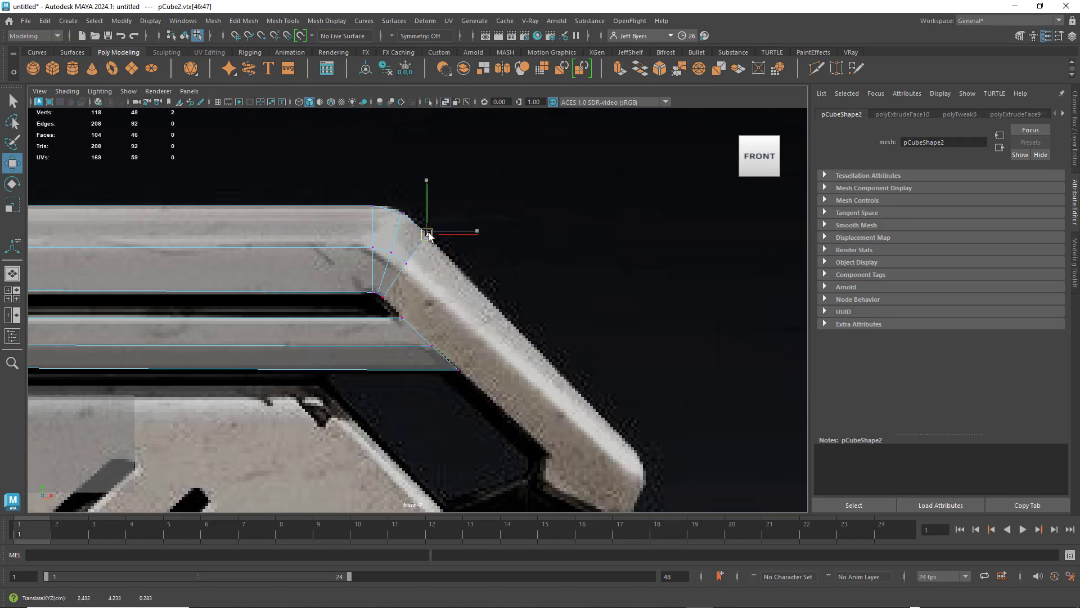
drag(399, 207, 408, 212)
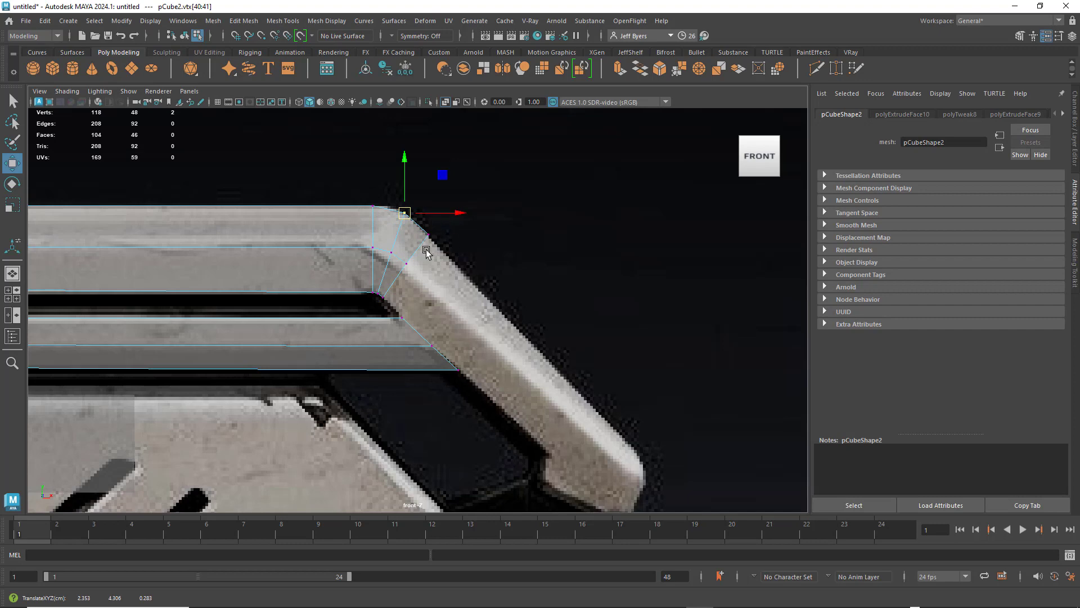
Extrude the bend's two end faces down the slanted section, with local translation about -0.014 in X and 0.094 in Z.
right_drag(416, 248, 530, 278)
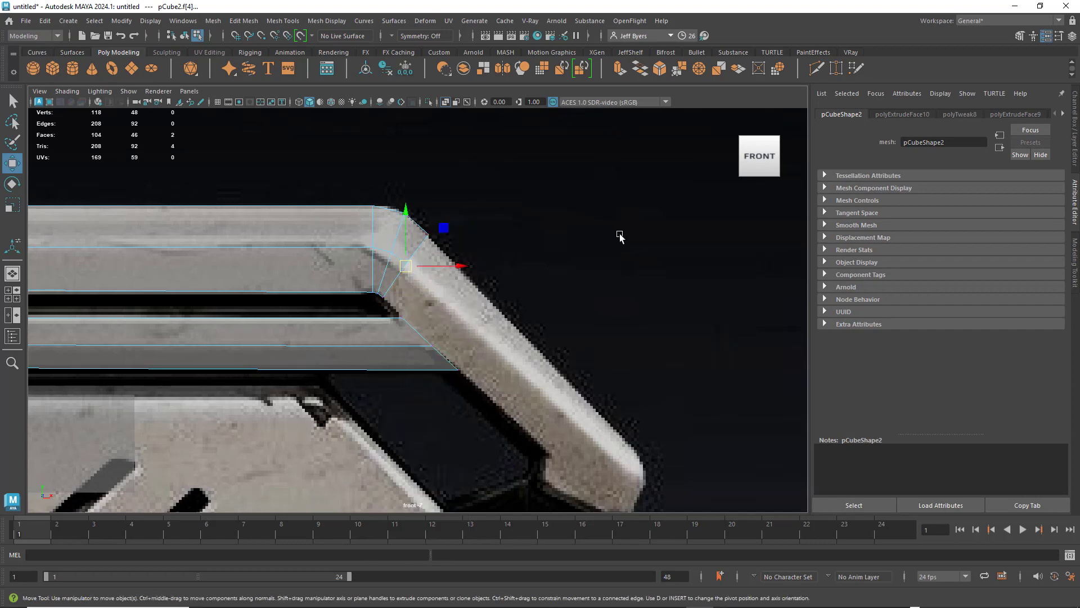
key(space)
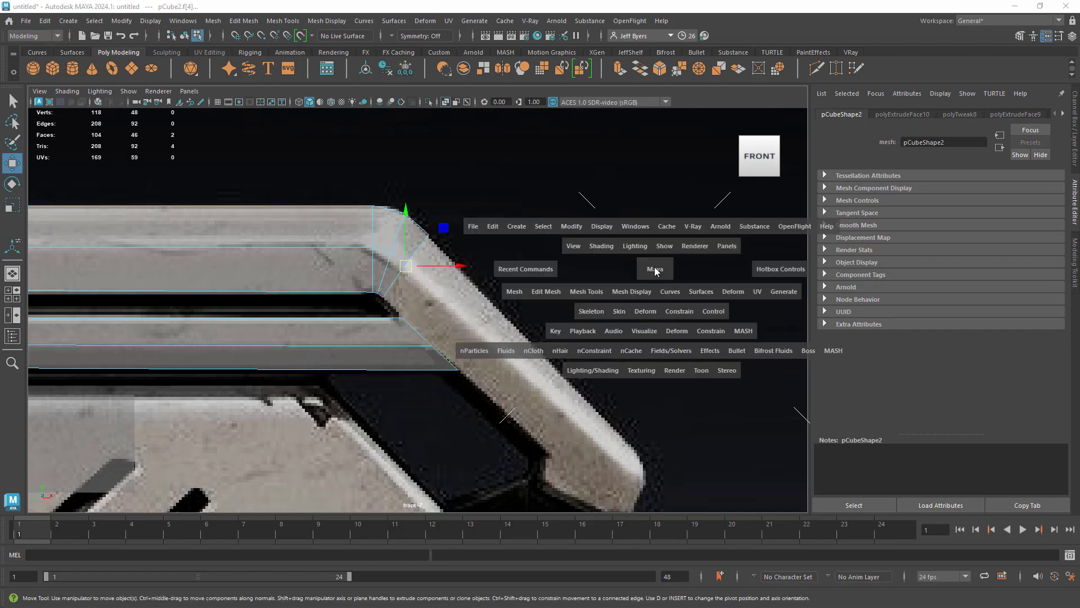
key(space)
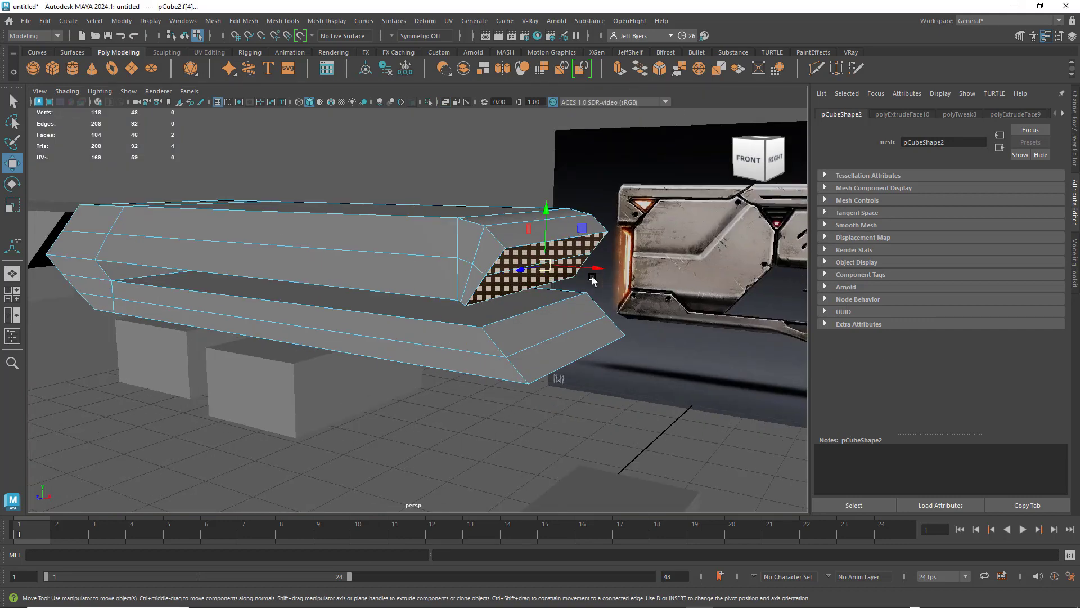
mouse_move(599, 284)
alt+mouse_down()
mouse_move(627, 282)
mouse_move(603, 273)
alt+mouse_up()
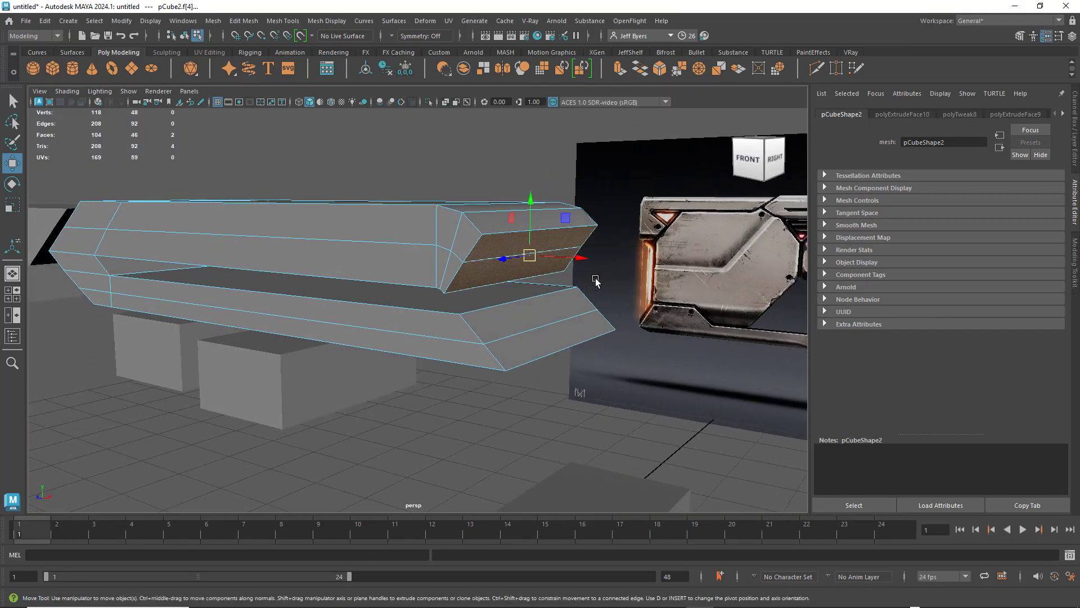
key(space)
key(space)
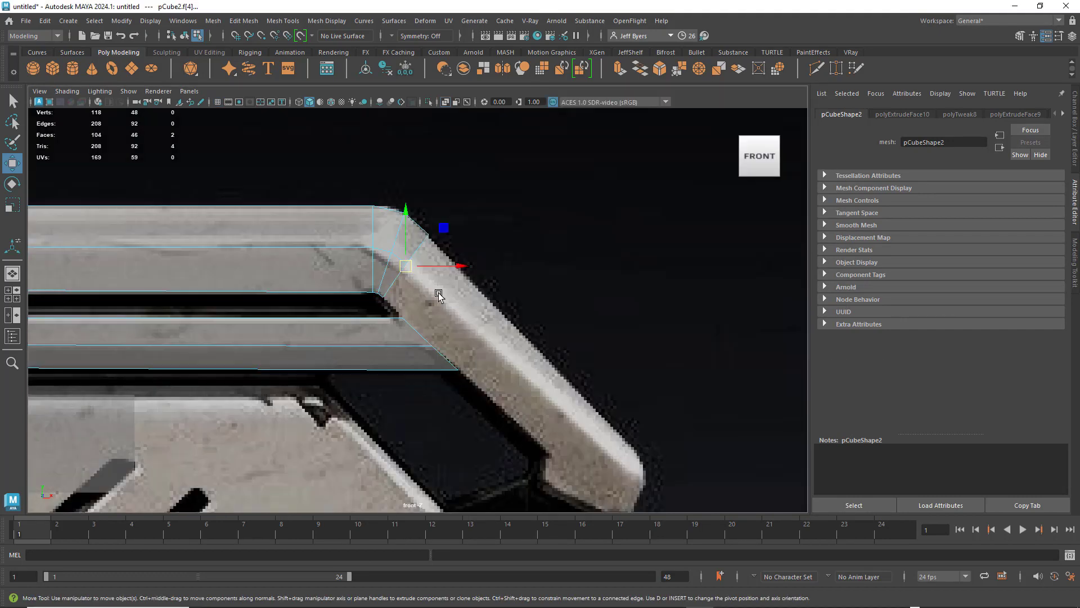
key(ctrl+e)
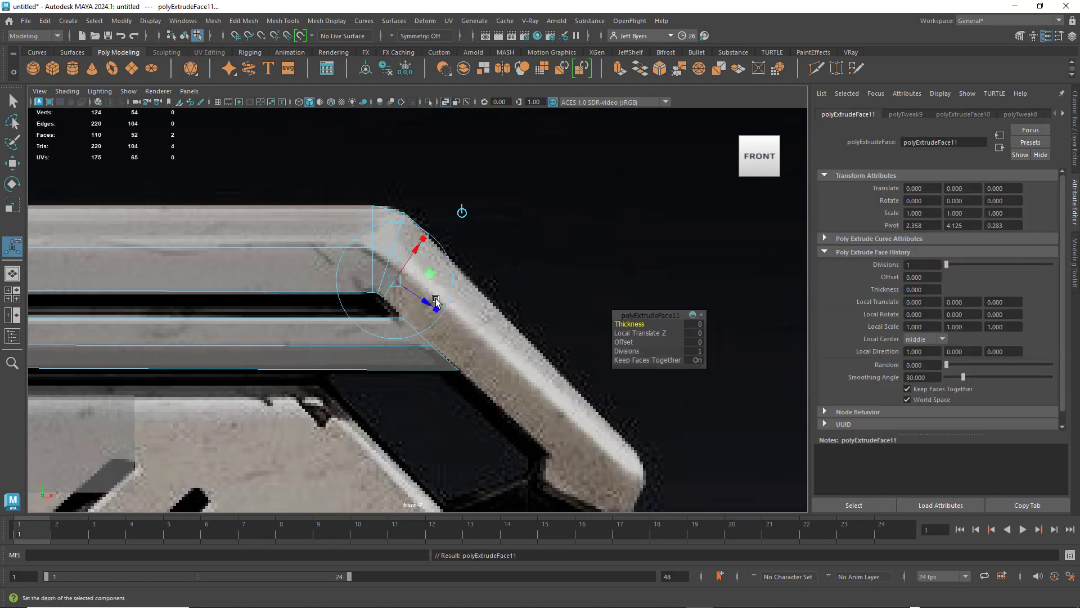
mouse_move(429, 304)
mouse_down()
mouse_move(449, 320)
mouse_move(442, 311)
mouse_up()
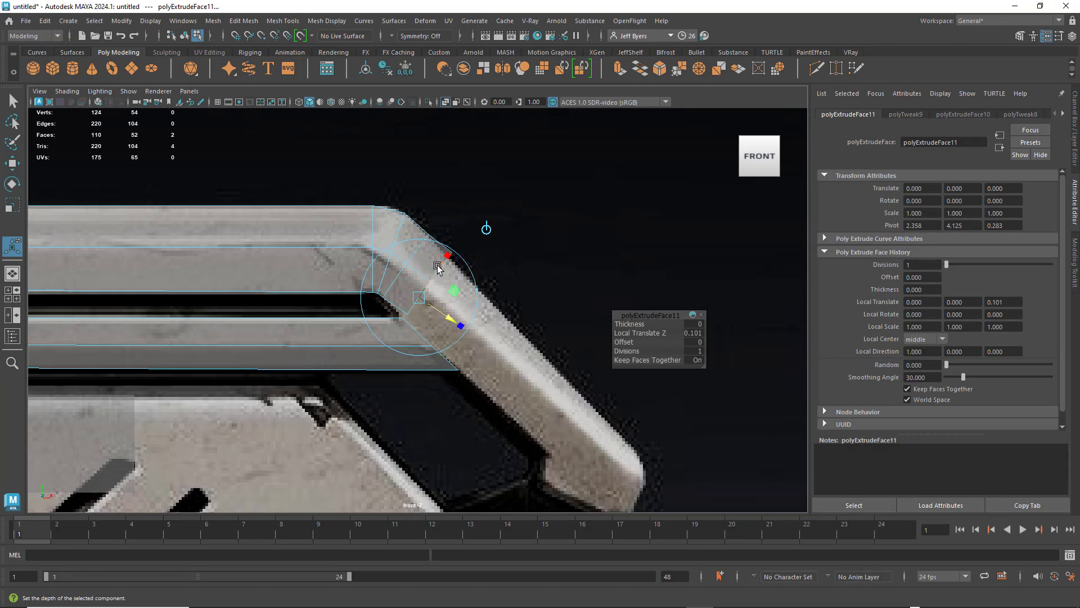
drag(444, 257, 437, 273)
scroll(444, 310, up, 5)
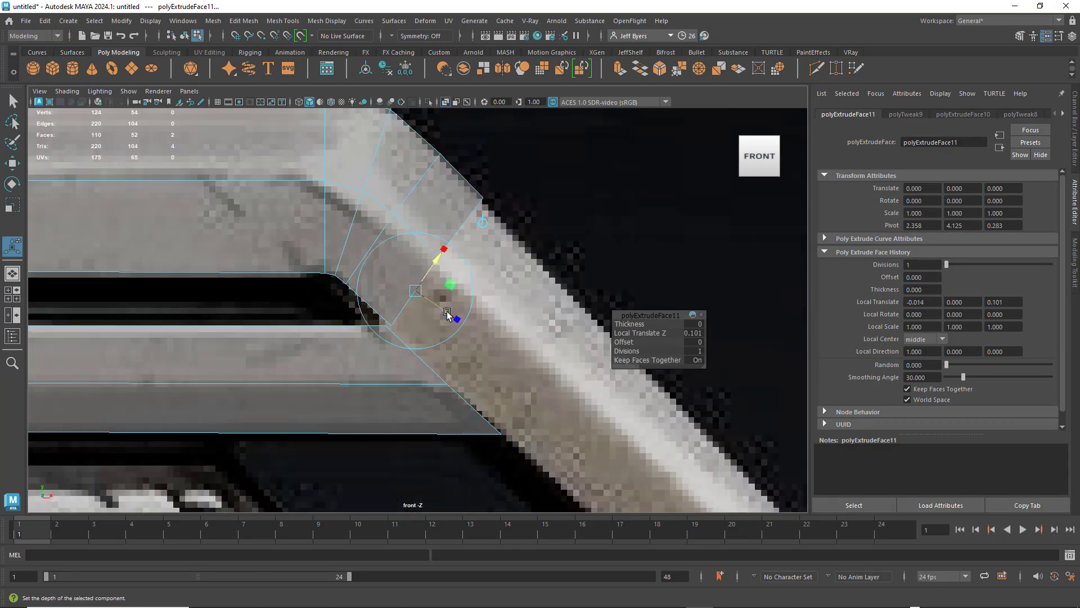
drag(448, 313, 438, 305)
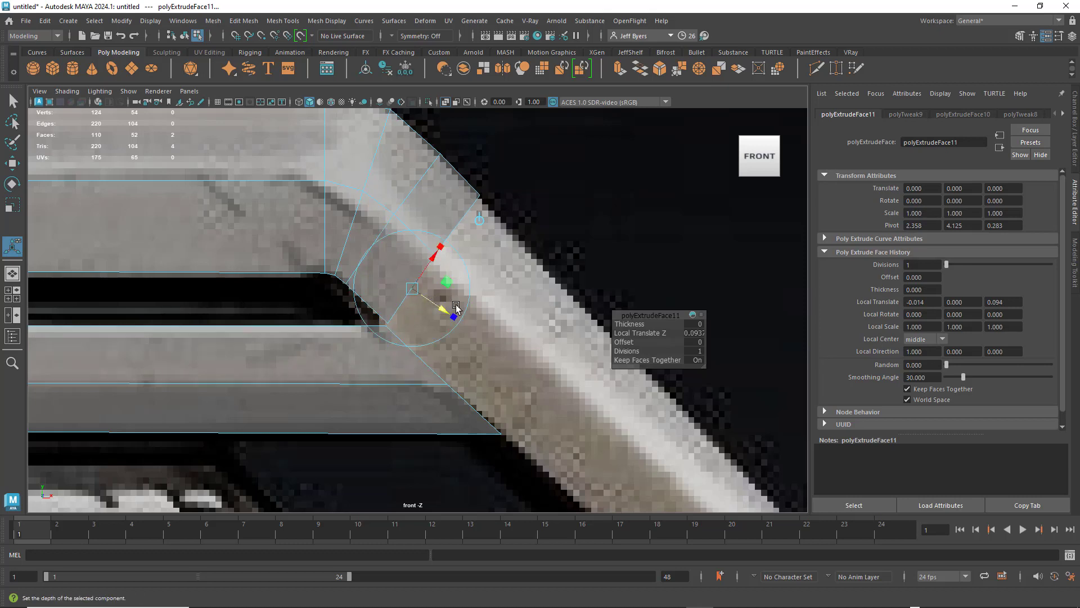
Extrude the end faces to the lower rail's middle edge, with local translation about -0.025 in X and 0.138 in Z.
key(ctrl+e)
drag(447, 308, 509, 363)
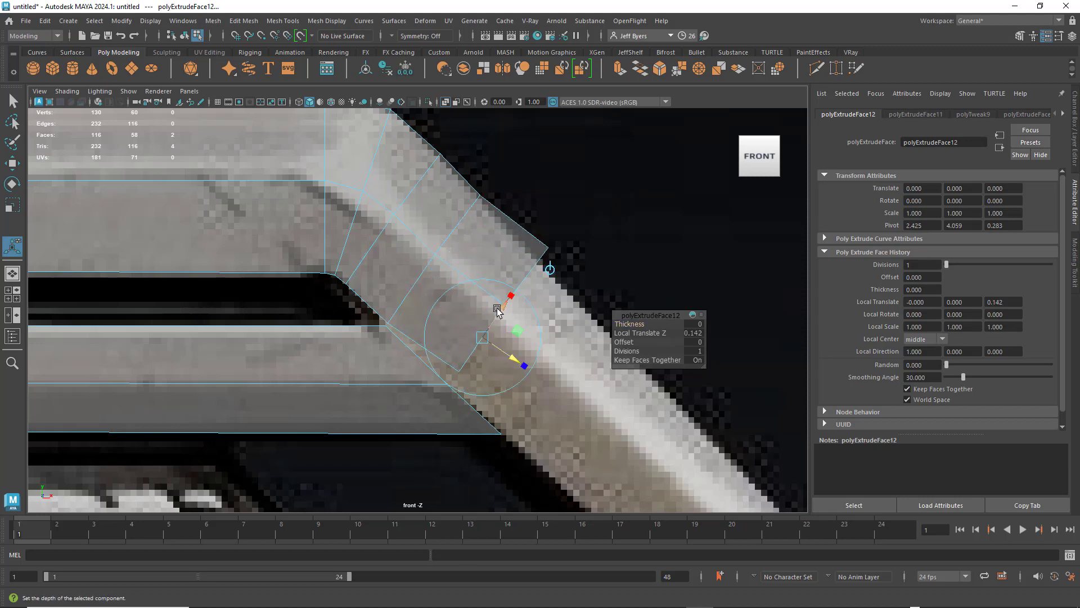
drag(497, 310, 494, 321)
drag(491, 319, 491, 319)
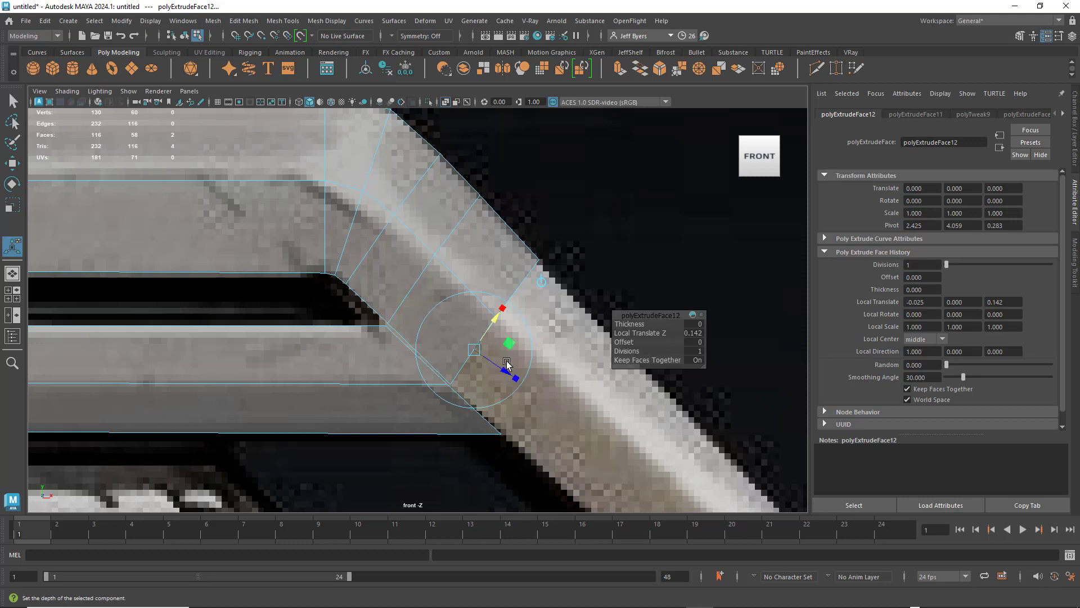
drag(505, 368, 501, 366)
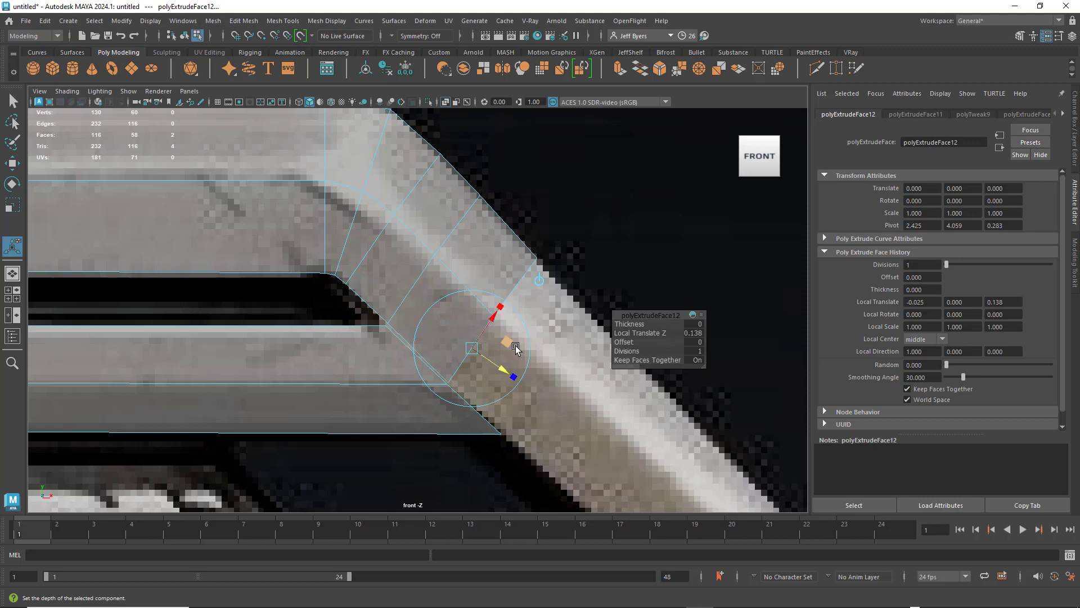
Extrude the end faces to the lower rail's bottom corner, with local translation about -0.020 in X and 0.122 in Z.
key(ctrl+e)
drag(501, 368, 564, 441)
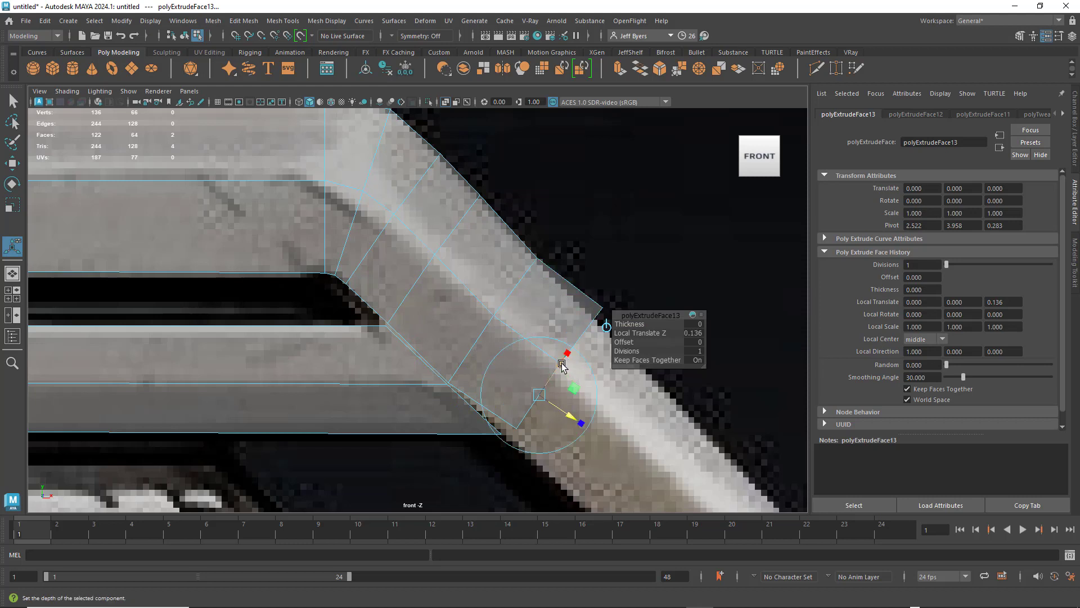
drag(562, 364, 552, 376)
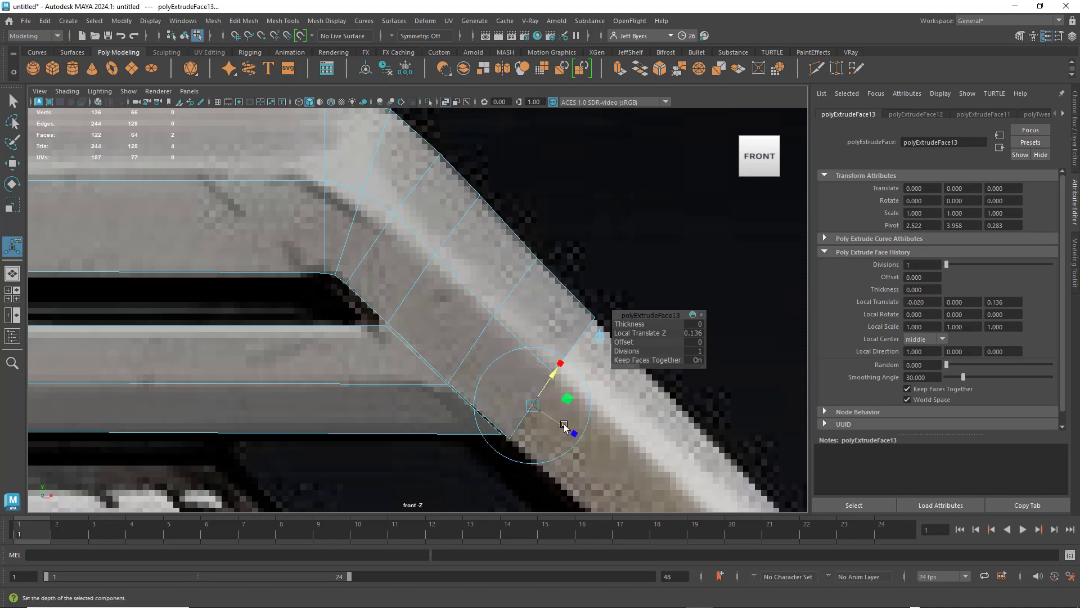
drag(564, 425, 558, 421)
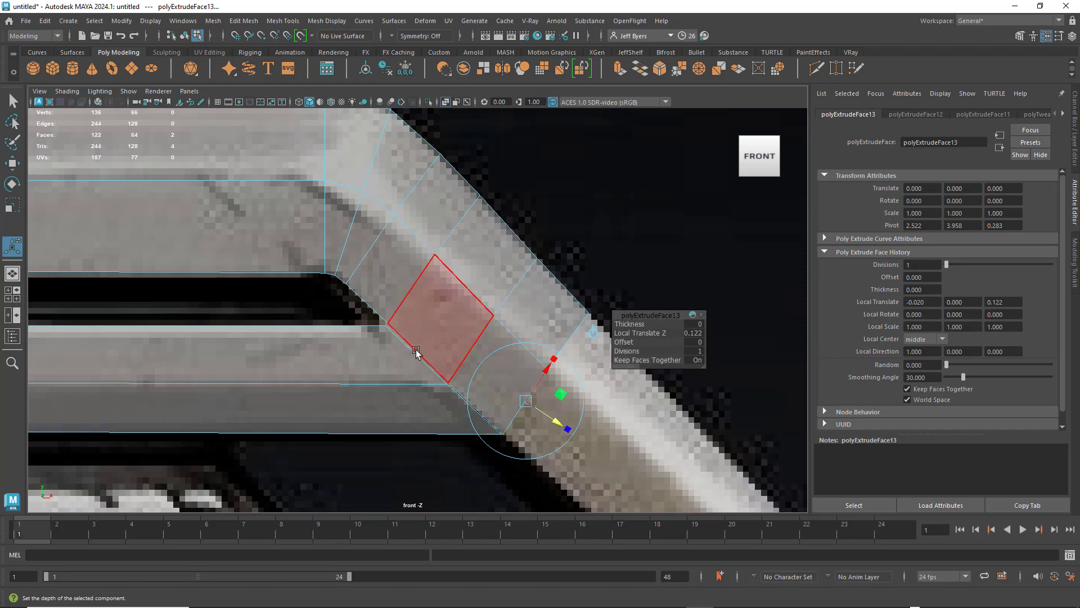
Extrude the slanted arm beyond the lower rail along the reference, with local translation about -0.070 in X and 0.423 in Z.
scroll(554, 321, down, 5)
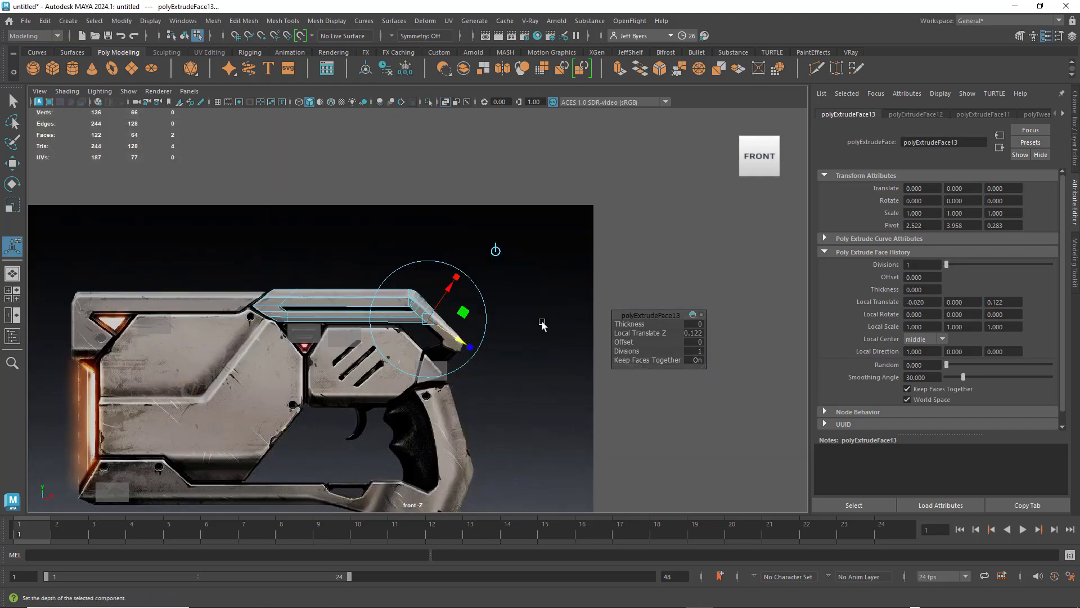
scroll(489, 340, up, 4)
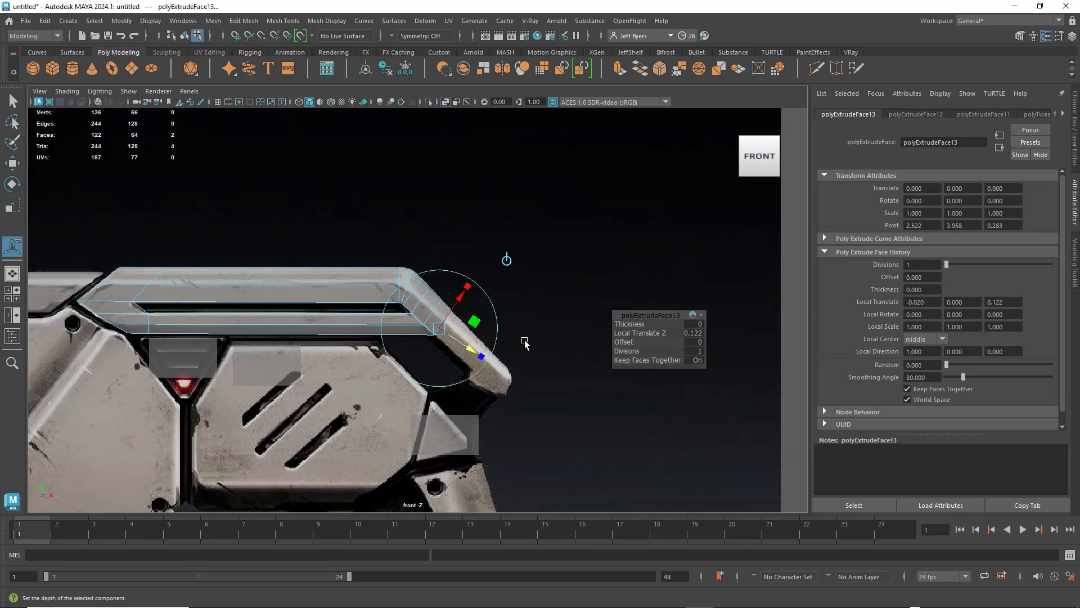
scroll(524, 342, up, 2)
key(ctrl+e)
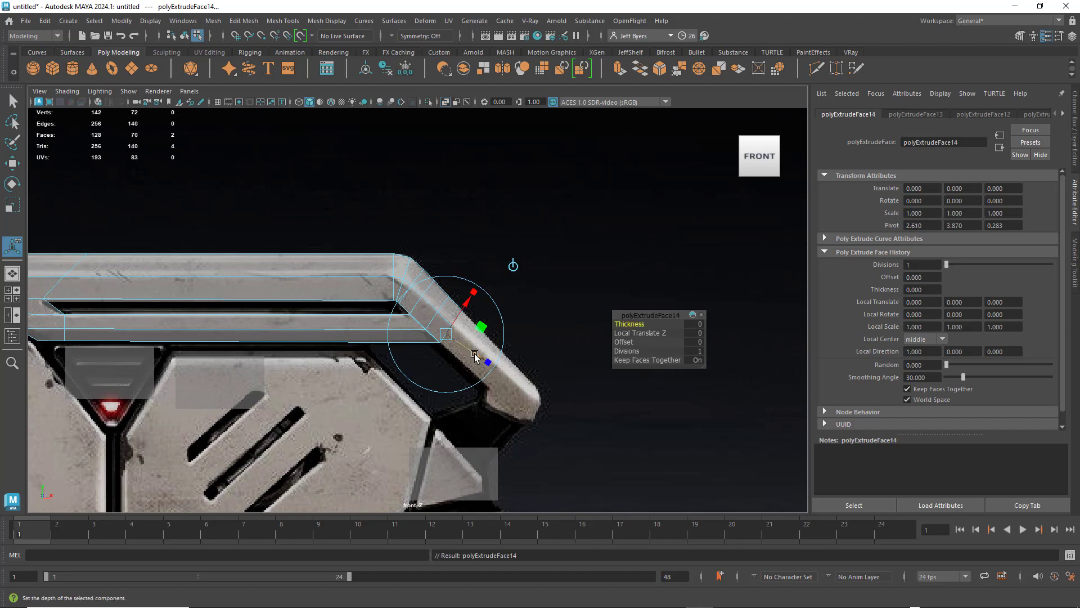
drag(474, 355, 532, 390)
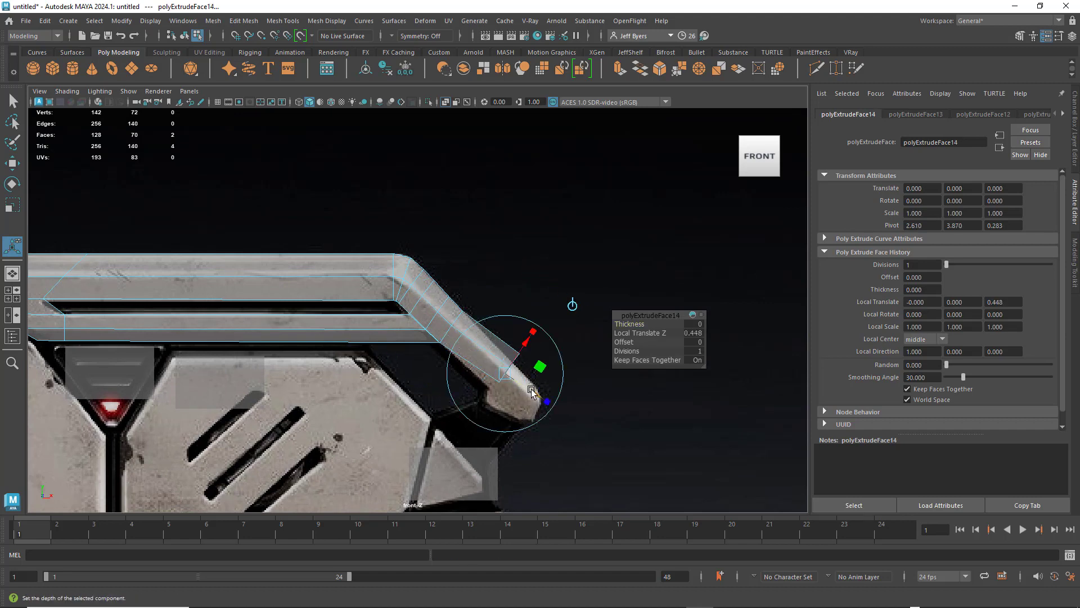
scroll(533, 391, up, 3)
alt+middle_drag(545, 340, 481, 236)
key(super)
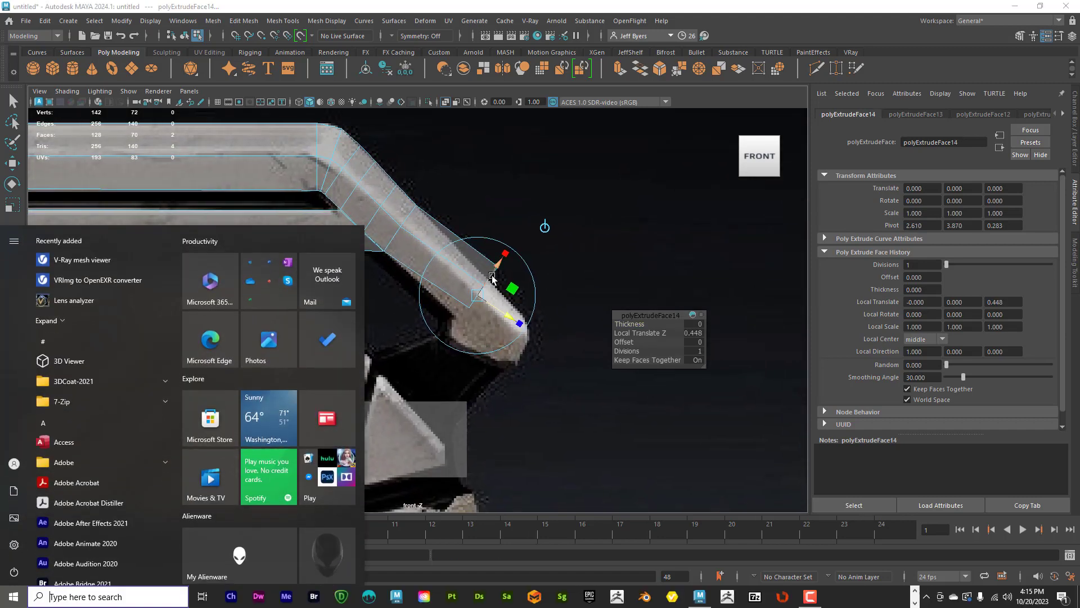
key(super)
scroll(523, 272, up, 3)
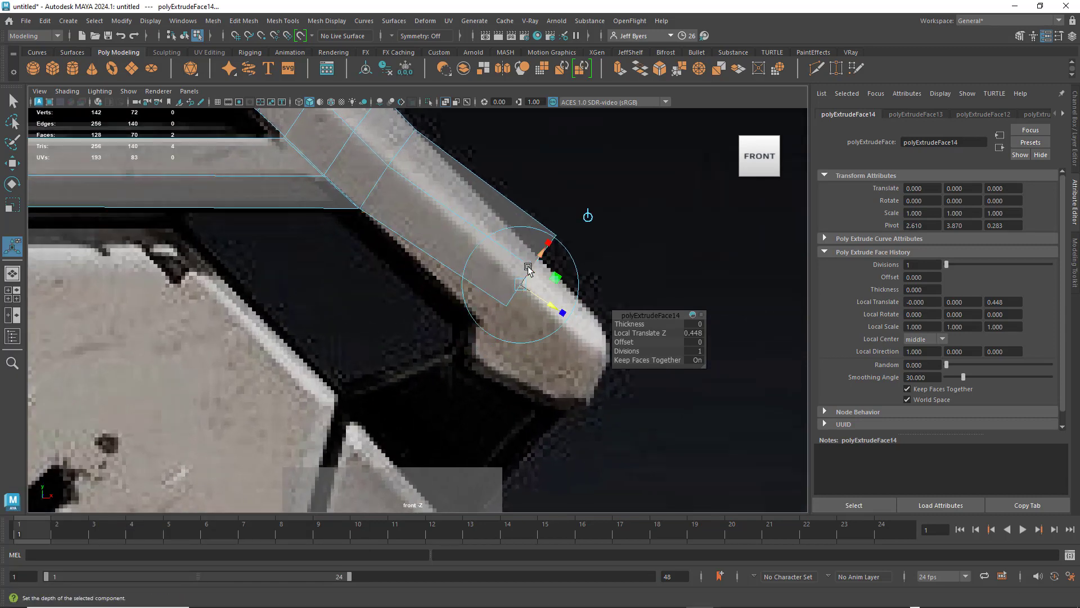
drag(527, 268, 531, 329)
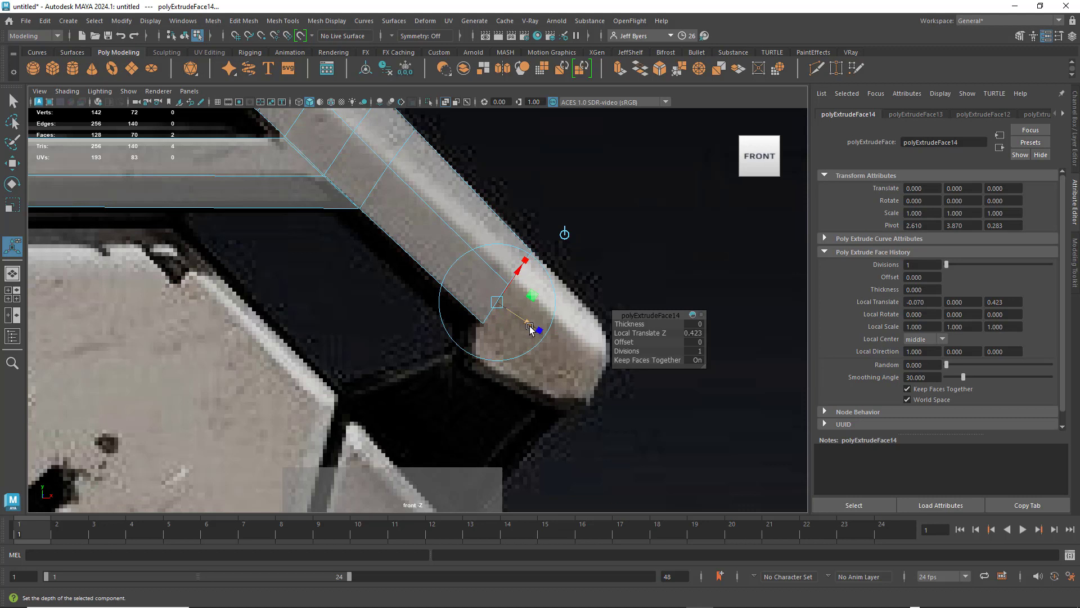
Extrude the slanted arm's end faces towards the tip, with local translation about 0.295 in Z.
key(ctrl+e)
drag(524, 321, 604, 406)
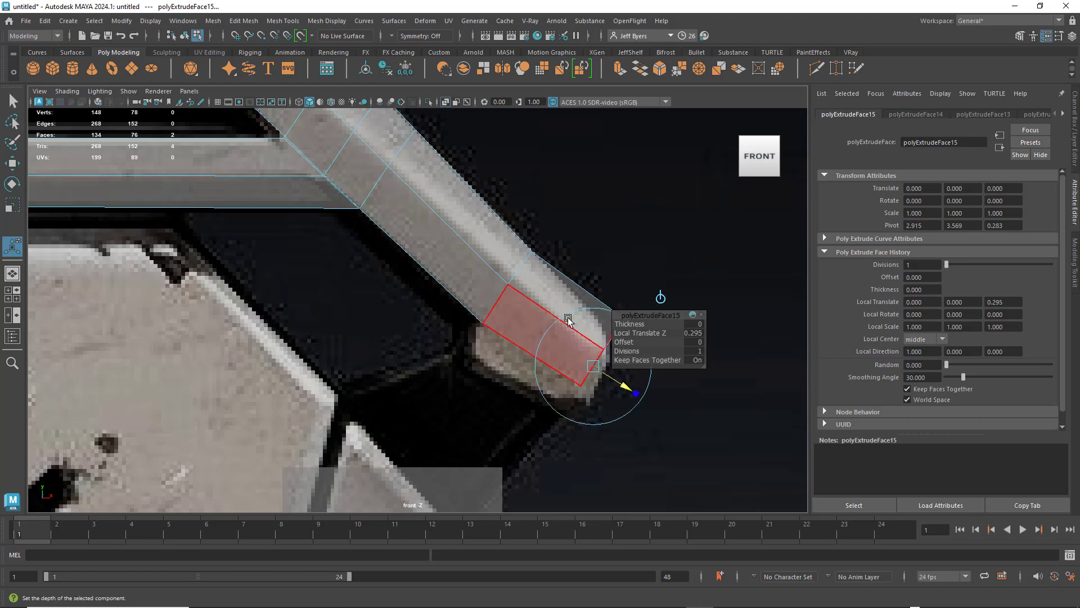
alt+middle_drag(591, 258, 488, 221)
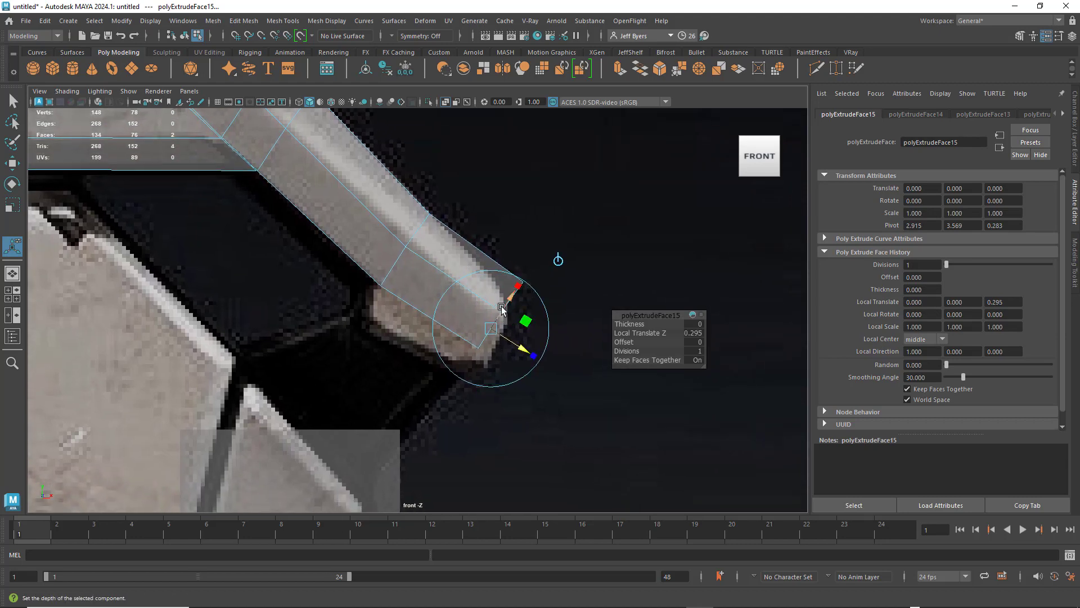
Move the arm tip's end vertices onto the reference corners, the middle pair to about X 3.17, Y 3.37 and the bottom pair to about X 3.12, Y 3.28.
scroll(509, 281, down, 6)
scroll(505, 264, up, 2)
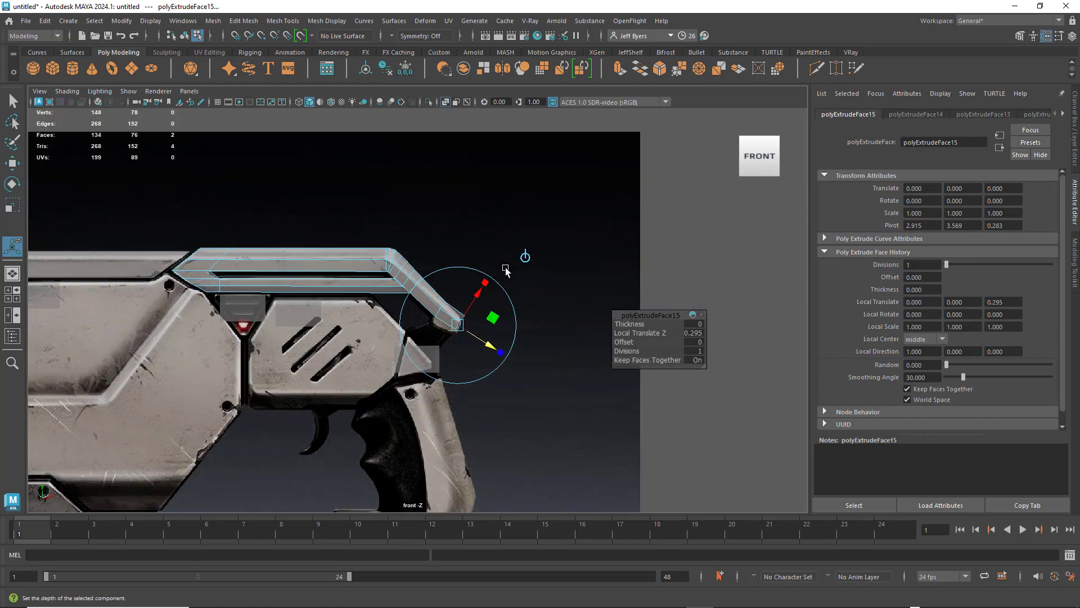
scroll(505, 268, up, 4)
alt+middle_drag(506, 268, 497, 224)
scroll(474, 260, up, 5)
right_drag(458, 250, 406, 249)
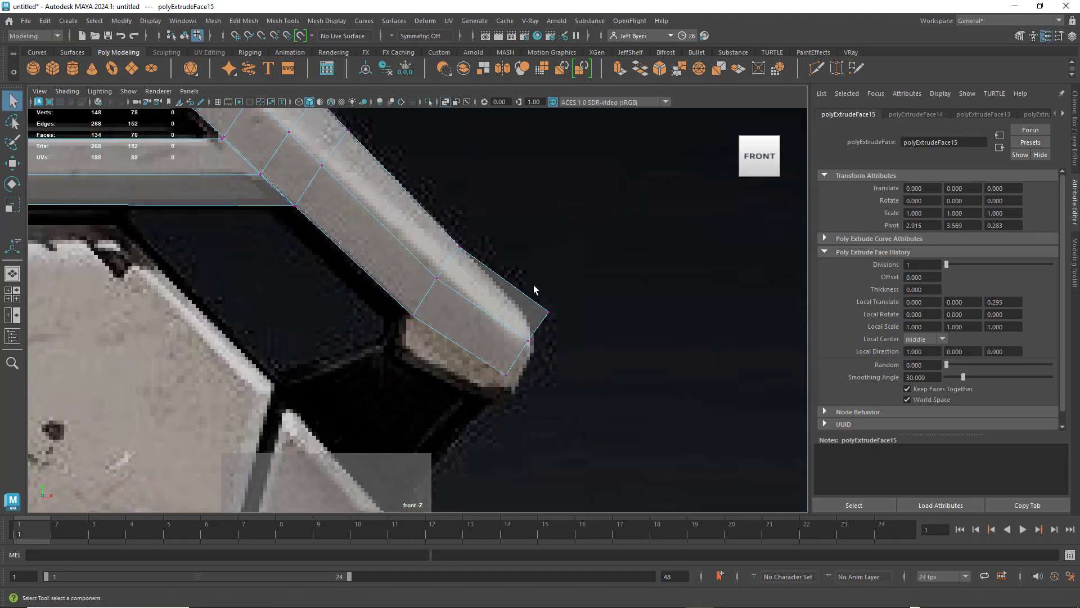
drag(533, 289, 533, 329)
key(w)
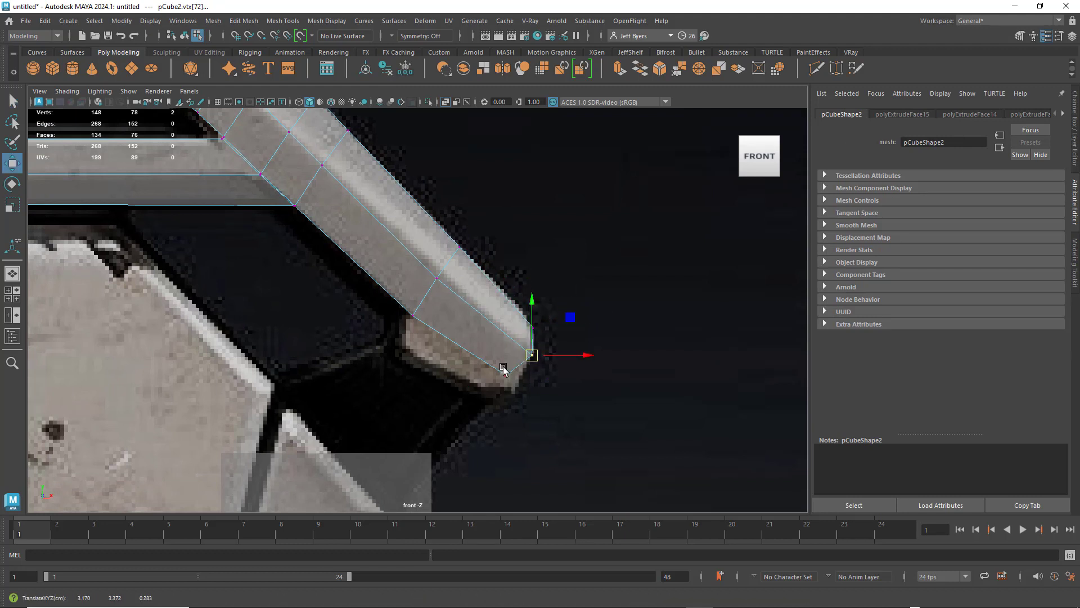
click(507, 375)
drag(509, 377, 518, 394)
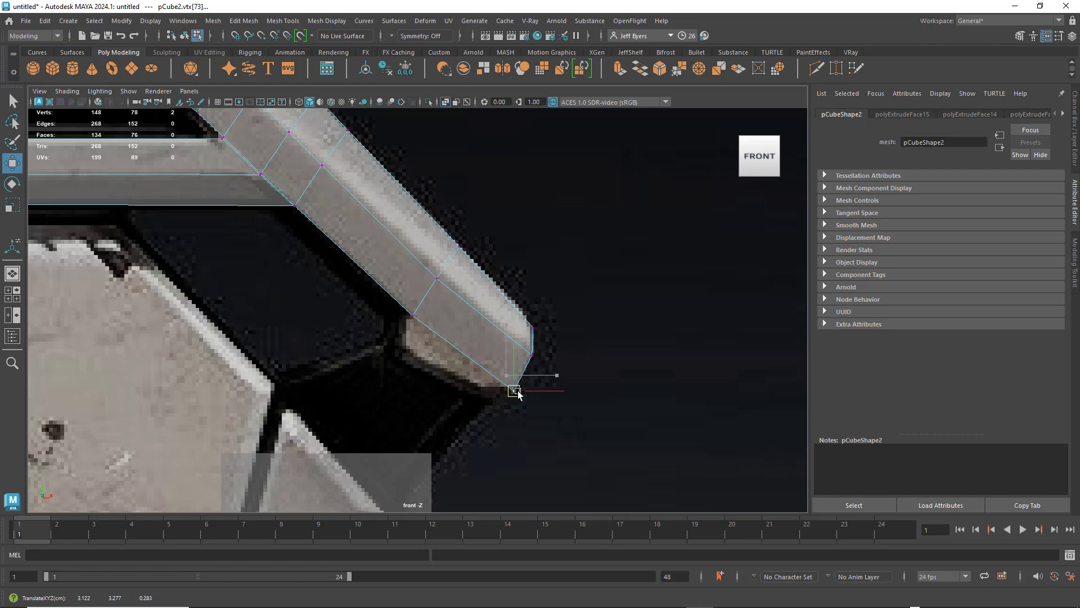
Extrude the underside face of the arm's tip section, with local translation about 0.089 in Z.
key(space)
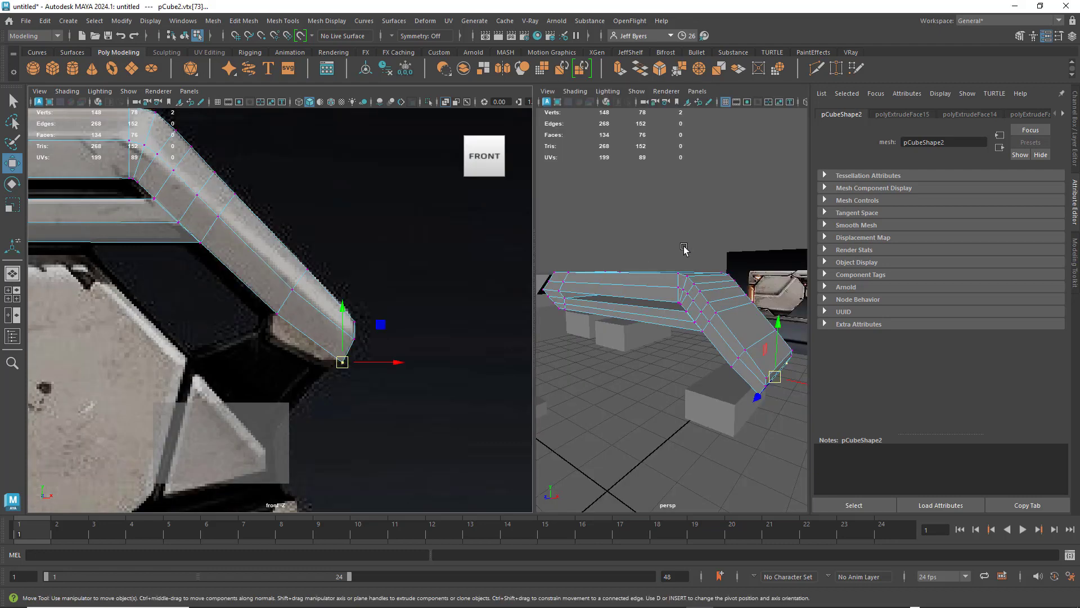
key(space)
alt+drag(639, 392, 555, 309)
right_drag(553, 309, 550, 316)
click(633, 309)
key(space)
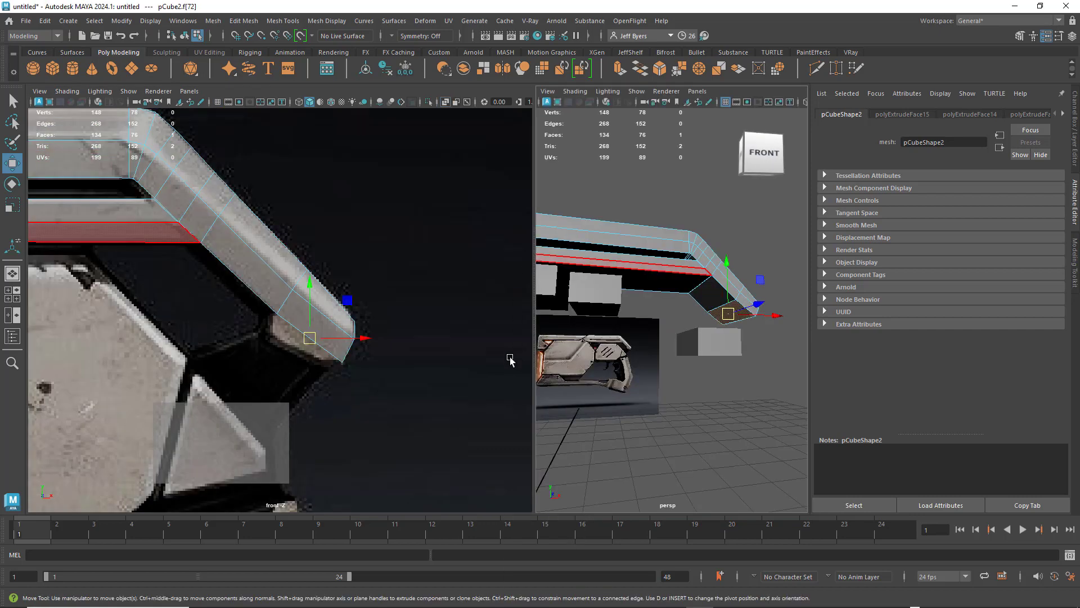
key(space)
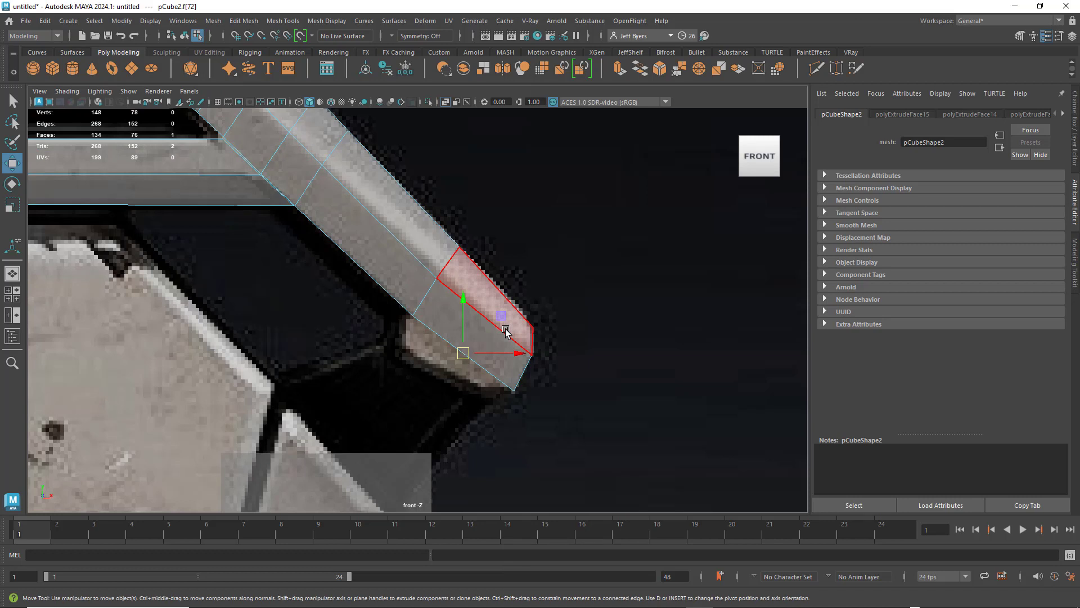
key(ctrl+e)
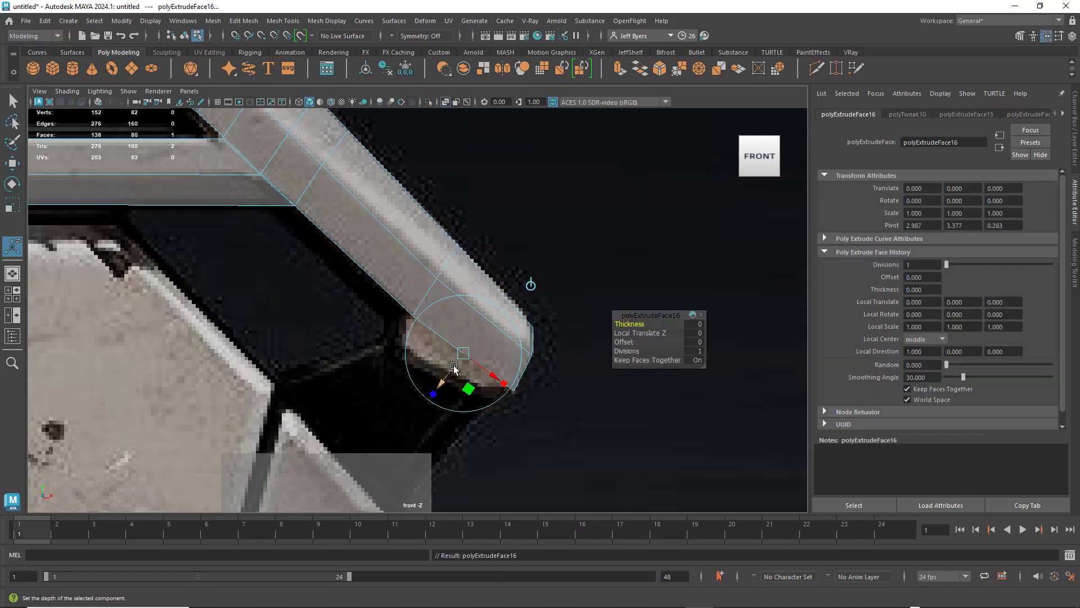
drag(454, 369, 431, 387)
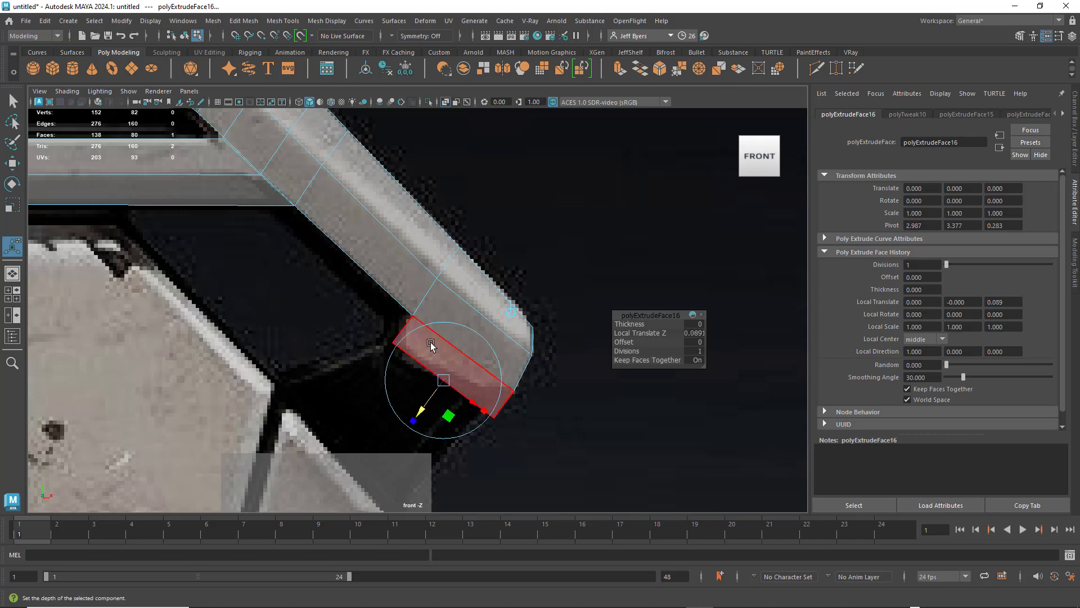
Move the inner corner vertices and the extruded block's lower vertices to match the tip's underside in the reference.
right_drag(427, 306, 376, 288)
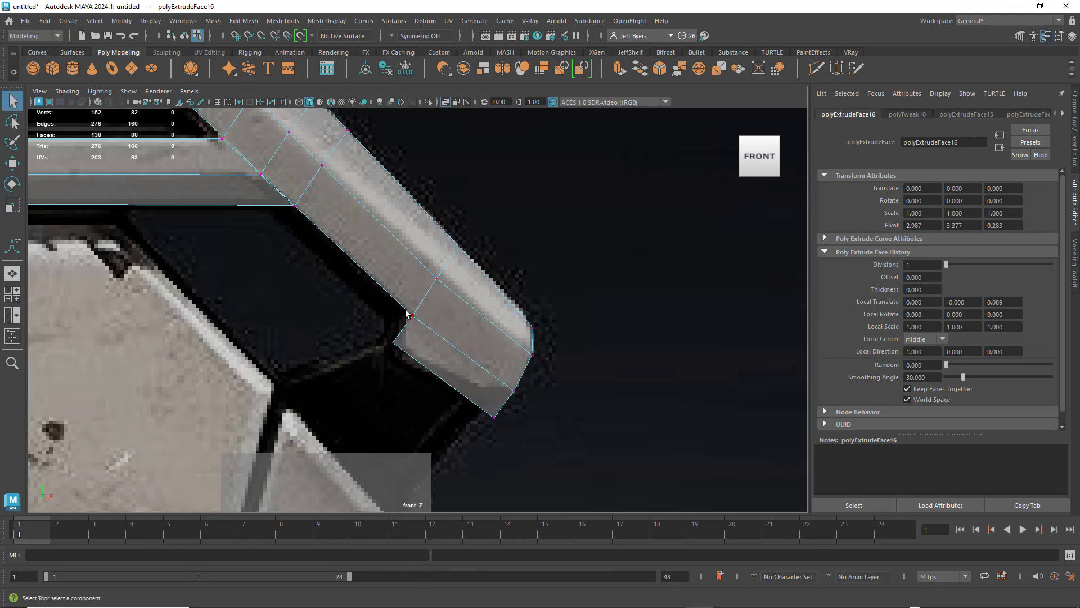
drag(426, 329, 429, 328)
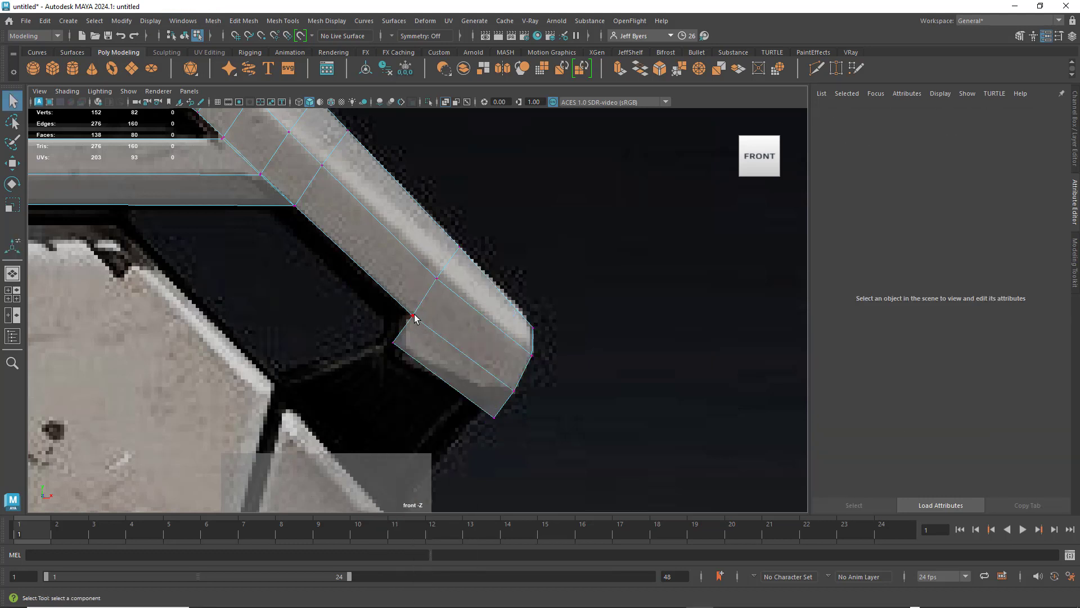
click(413, 317)
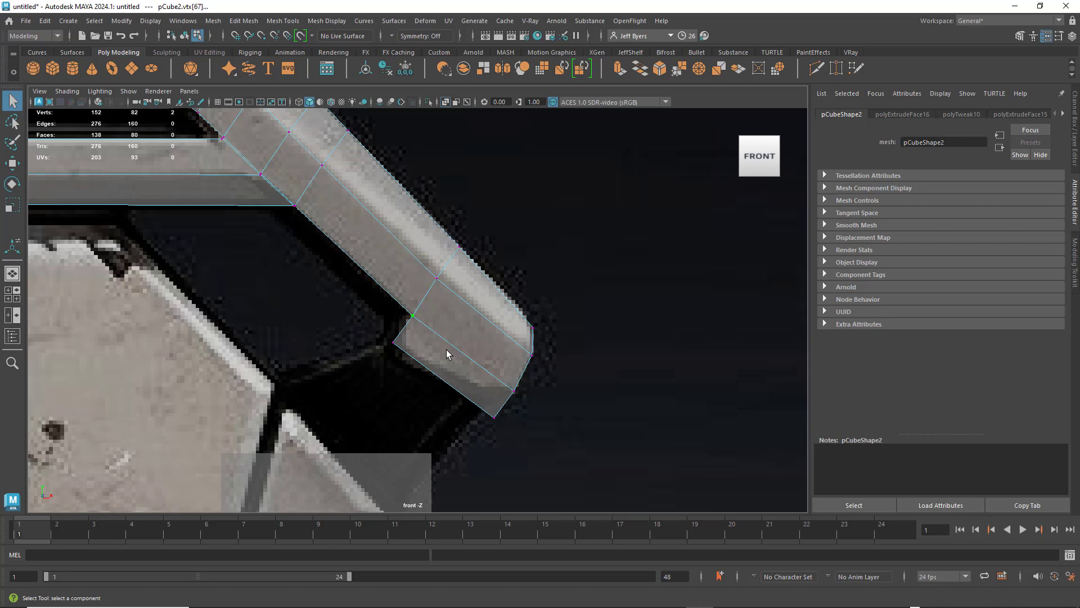
key(w)
drag(414, 314, 409, 349)
mouse_move(472, 392)
mouse_down()
mouse_move(504, 428)
mouse_move(482, 393)
mouse_up()
click(583, 383)
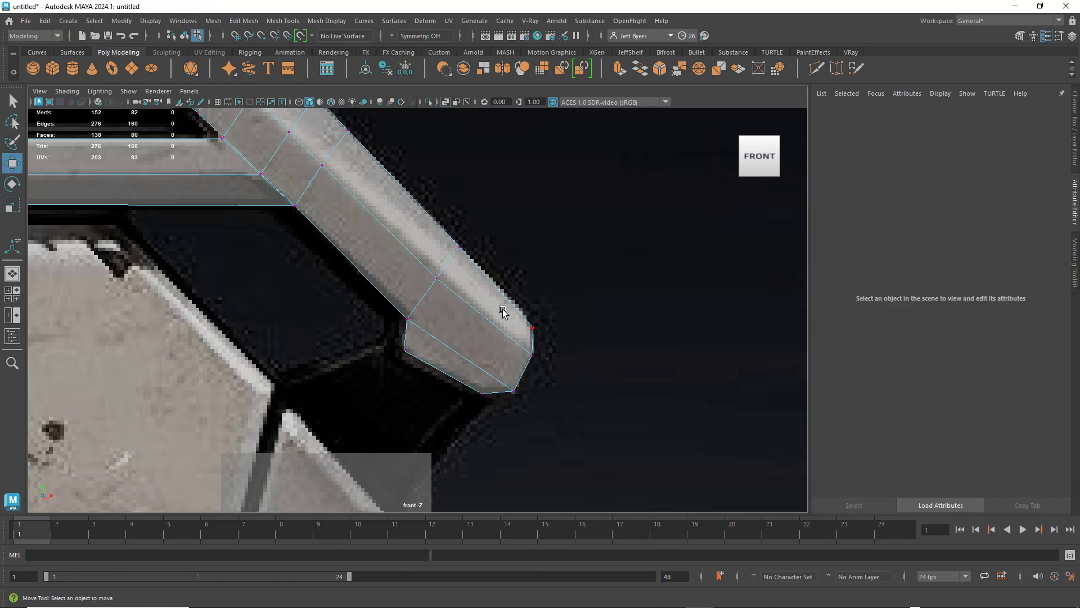
Select the six end vertices of the lower rail and pull them back in X, away from the slanted arm.
key(space)
key(space)
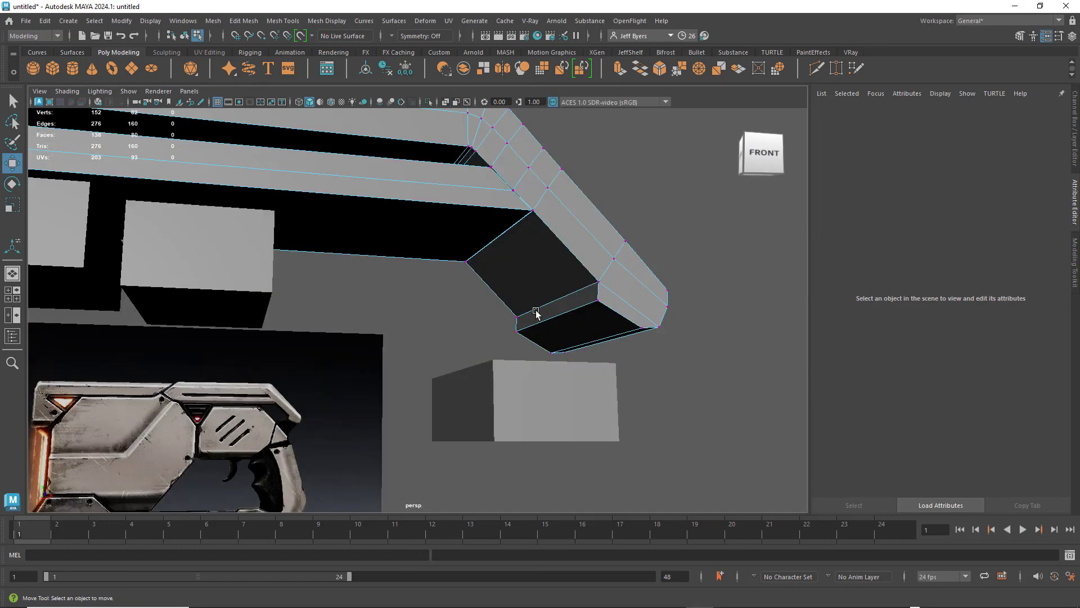
alt+drag(558, 285, 509, 265)
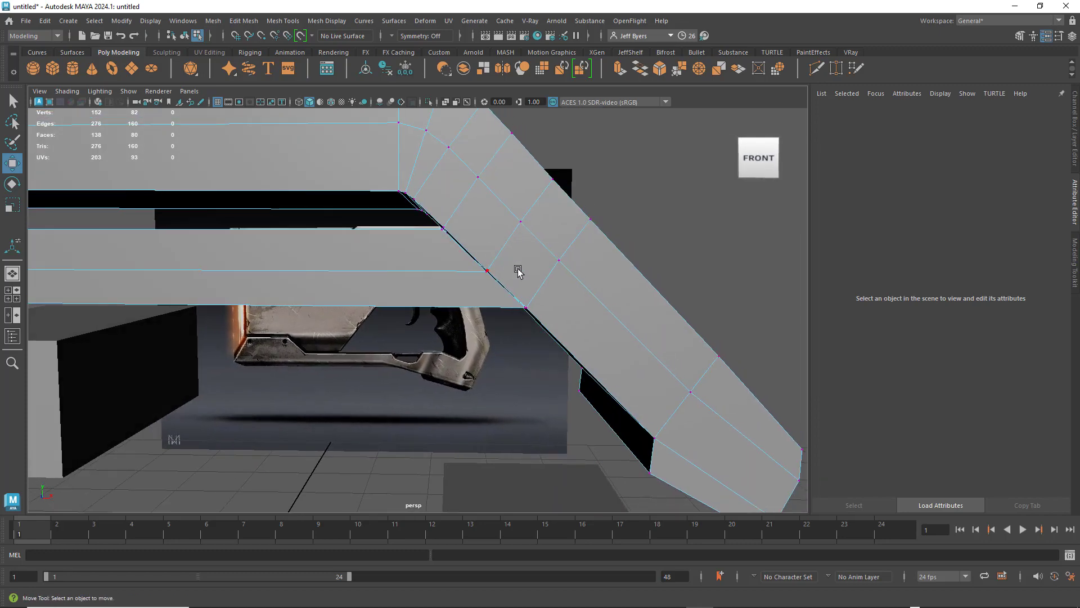
key(space)
key(space)
scroll(415, 297, up, 10)
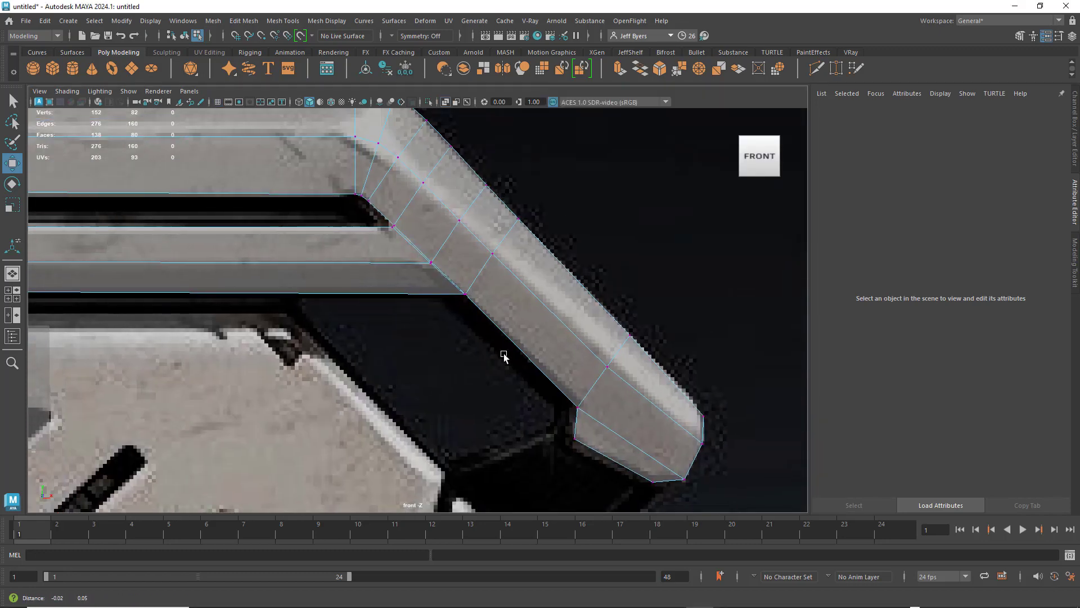
scroll(398, 365, up, 2)
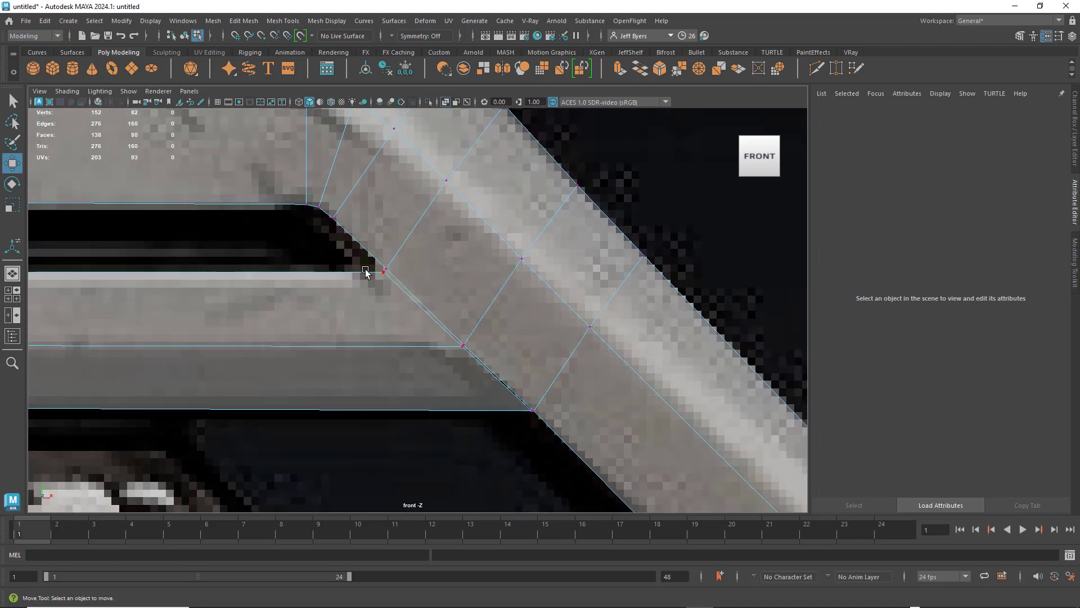
drag(388, 284, 389, 286)
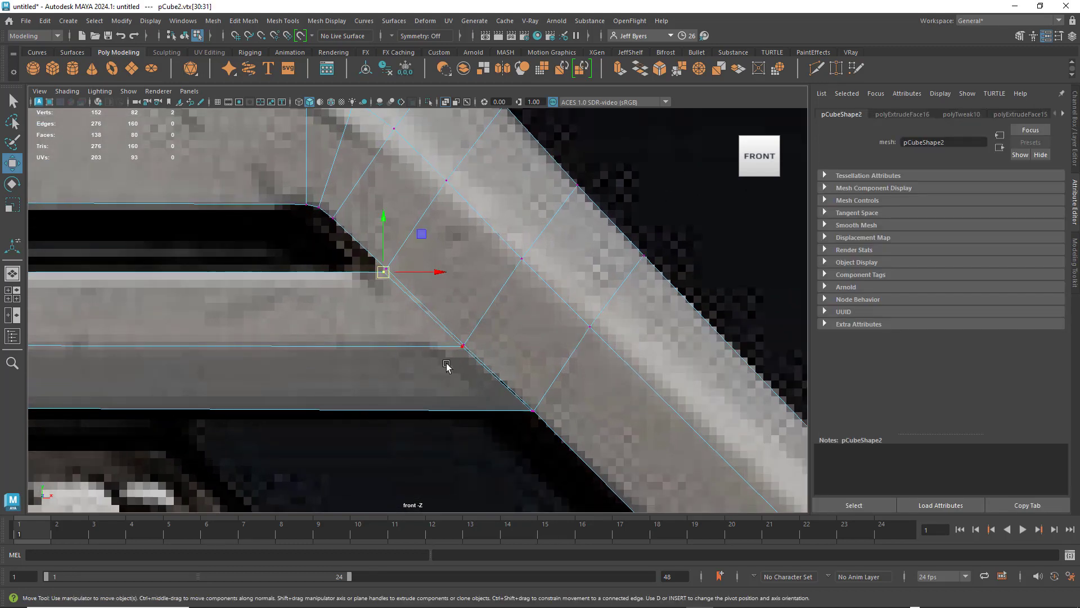
drag(444, 368, 465, 346)
scroll(495, 352, up, 4)
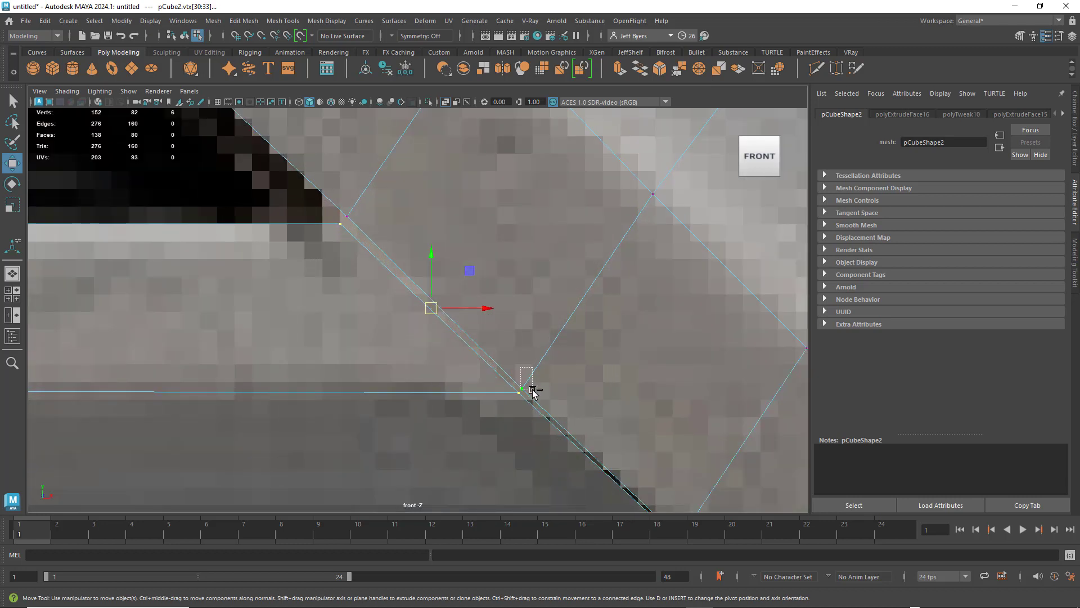
ctrl+drag(536, 396, 536, 396)
alt+middle_drag(623, 388, 475, 282)
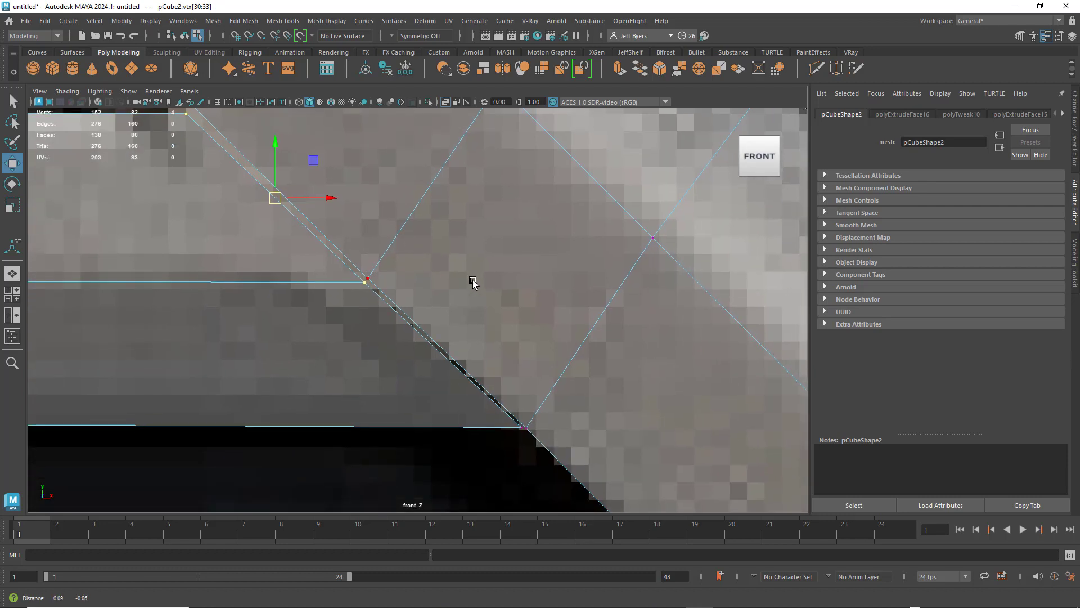
shift+drag(494, 450, 533, 414)
scroll(482, 354, down, 10)
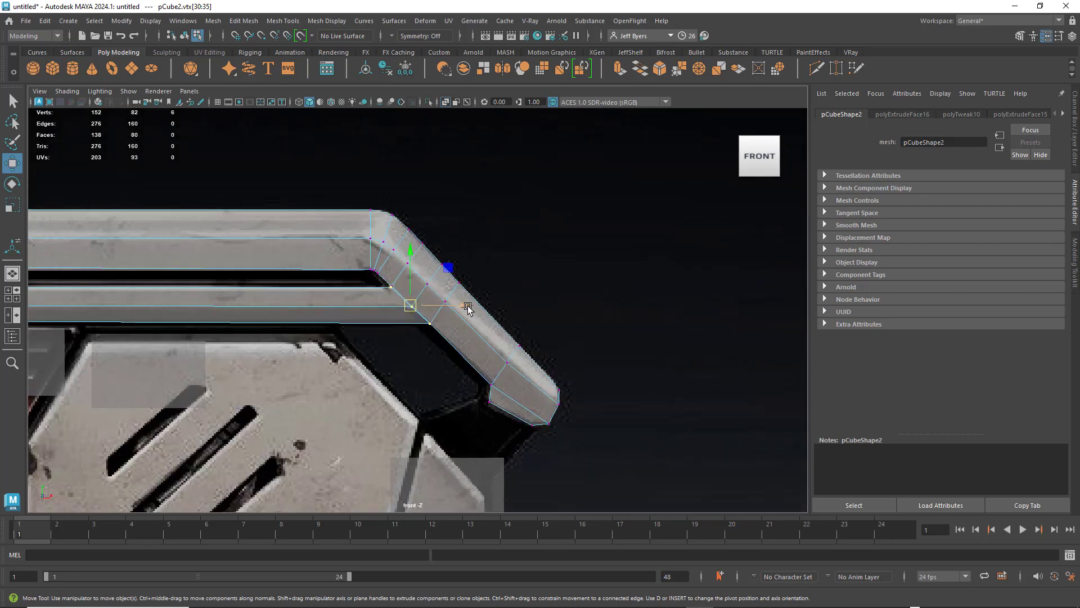
drag(467, 306, 434, 308)
Delete the two end faces of the lower rail that face the slanted arm.
key(space)
key(space)
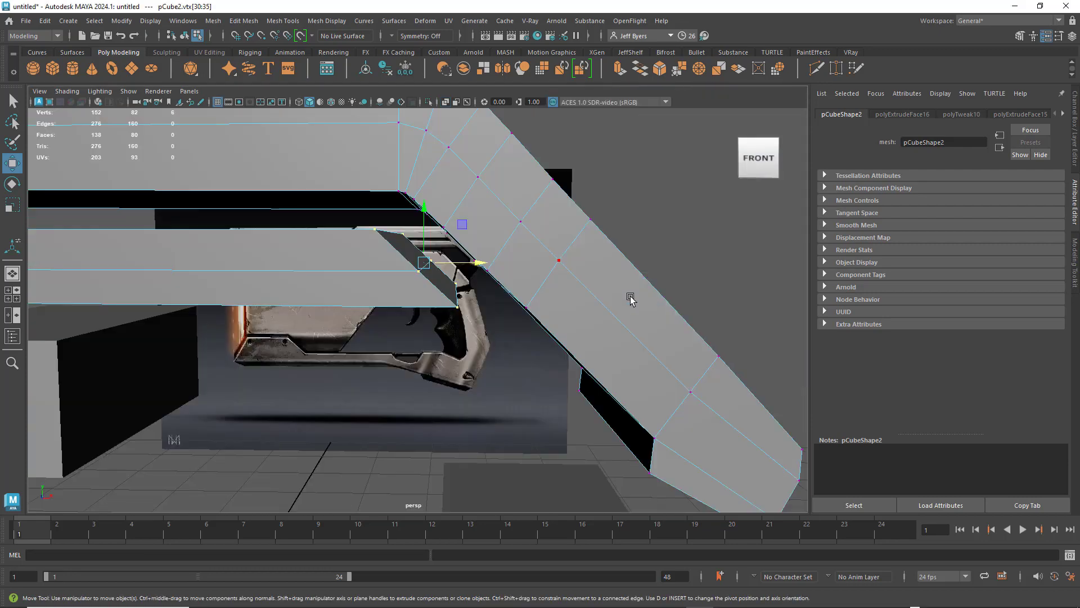
alt+drag(581, 332, 460, 314)
right_drag(422, 308, 422, 323)
click(422, 324)
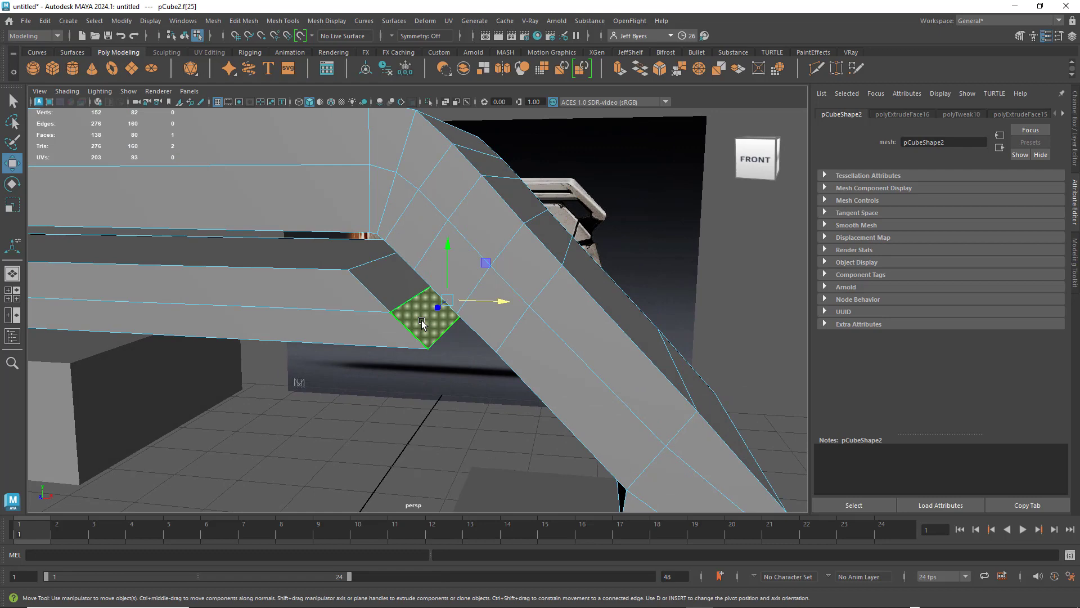
key(Delete)
click(416, 298)
key(Delete)
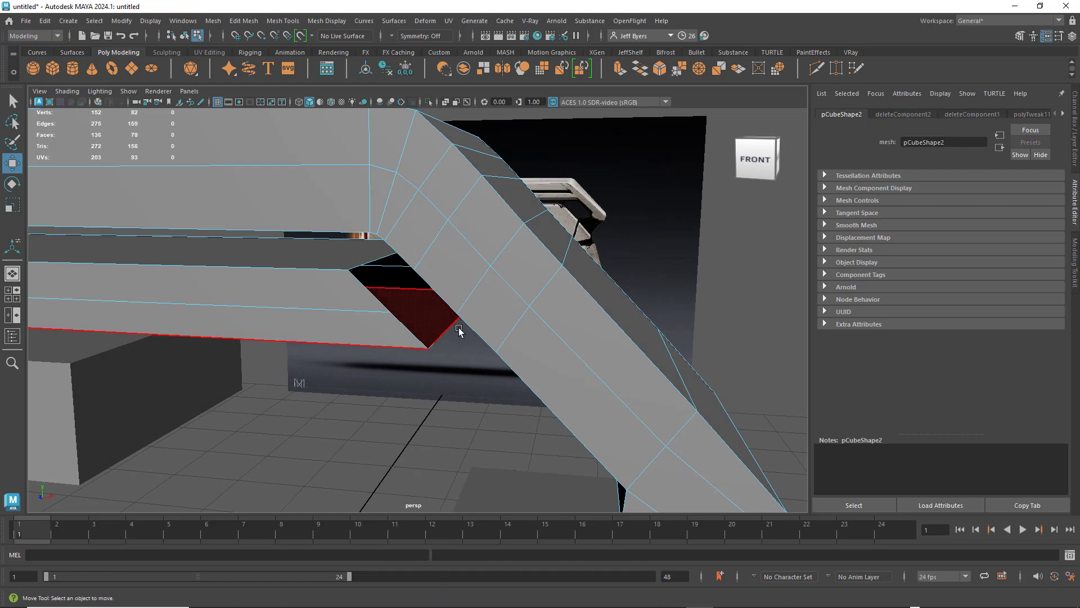
Delete the two inner faces of the slanted arm opposite the lower rail's open end.
alt+drag(458, 320, 381, 321)
double_click(382, 320)
click(652, 267)
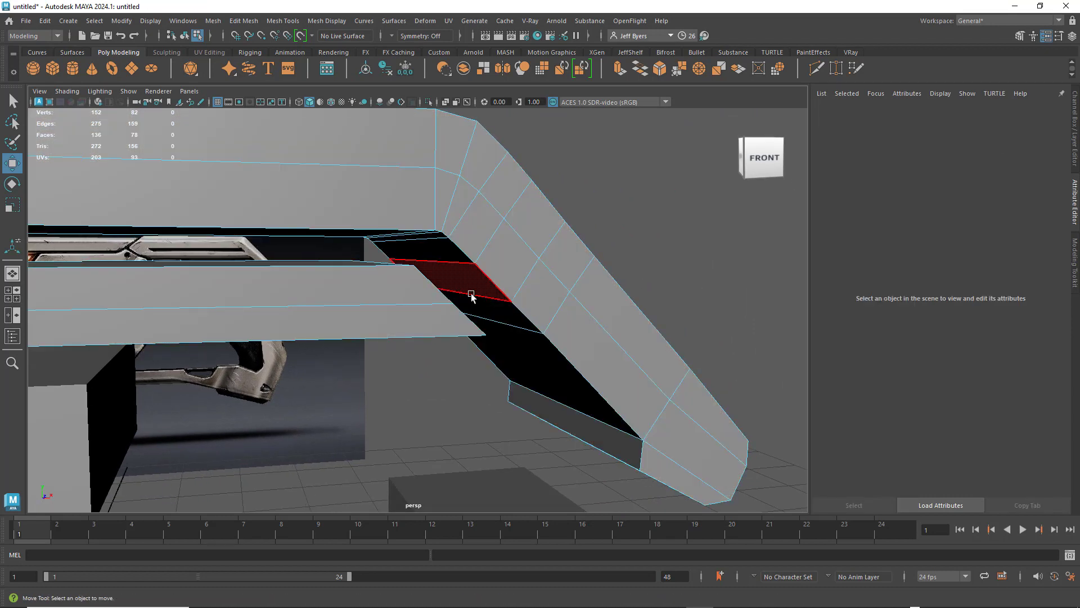
click(466, 278)
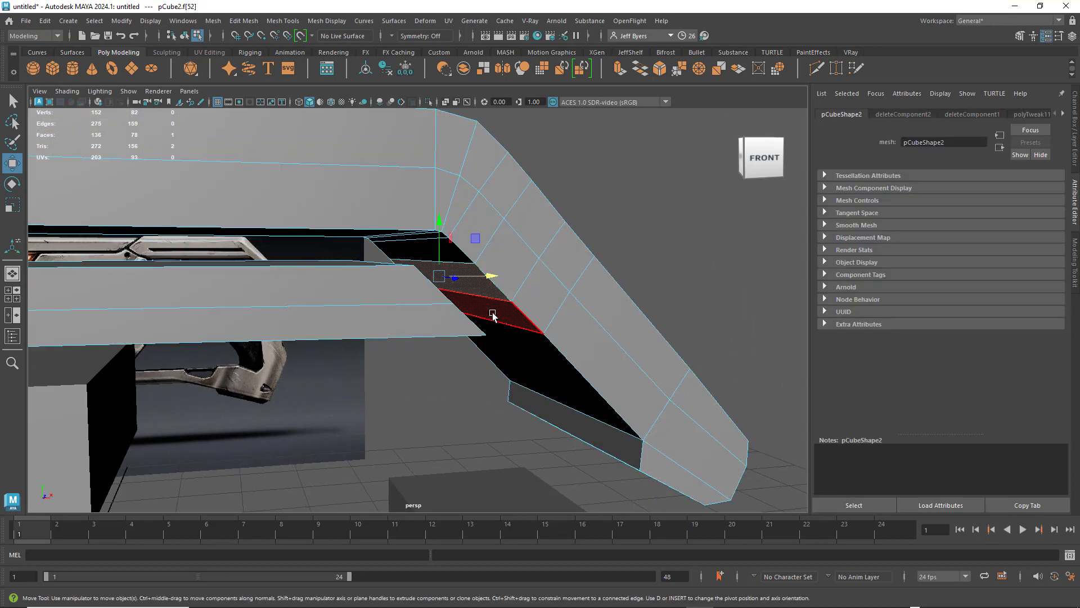
key(Delete)
click(493, 315)
key(Delete)
Target-weld the lower rail's upper end vertex on the front side to the matching inner-edge vertex of the slanted arm.
alt+drag(601, 318, 525, 298)
scroll(587, 323, up, 4)
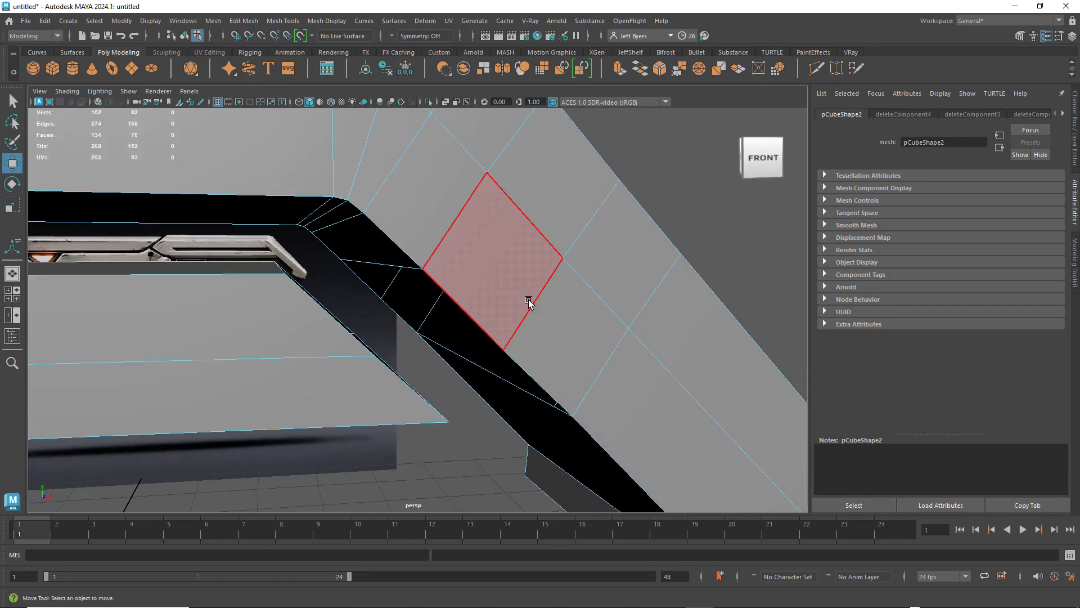
right_drag(526, 298, 527, 354)
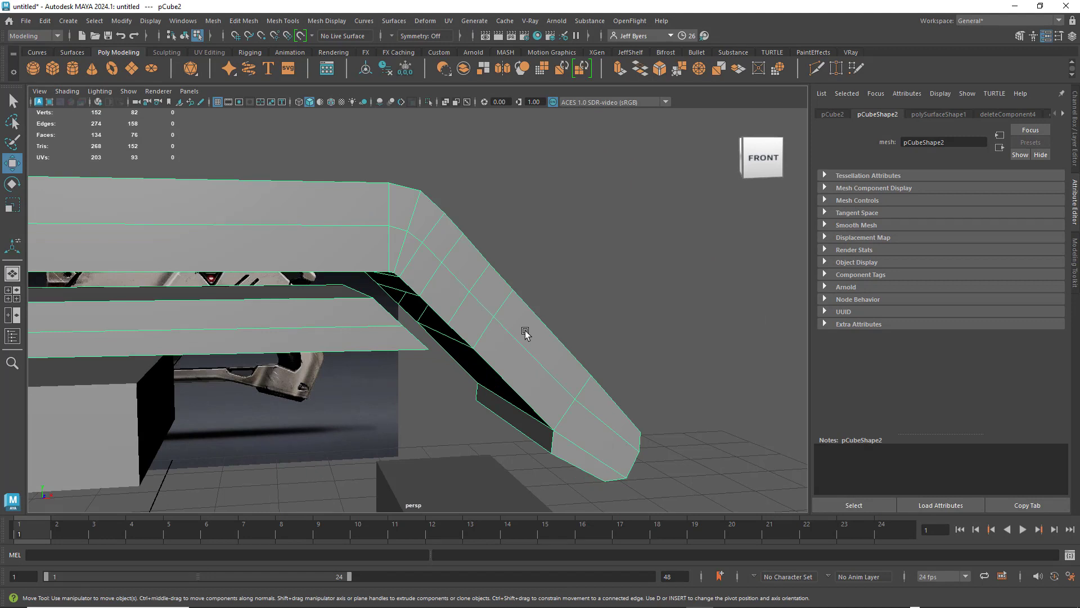
alt+drag(525, 333, 425, 305)
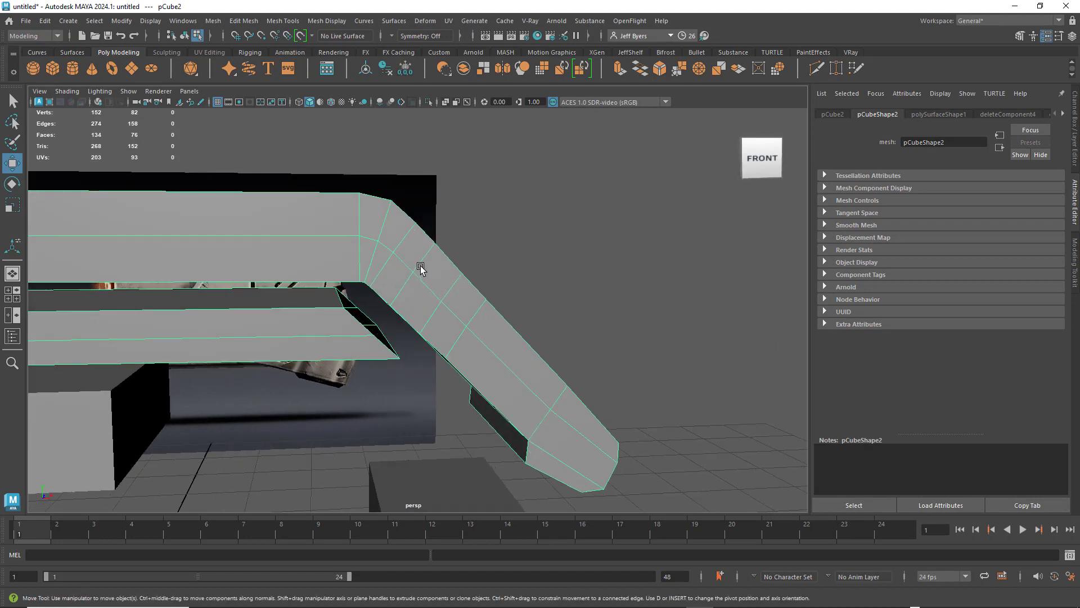
shift+right_drag(419, 264, 423, 236)
scroll(419, 306, up, 5)
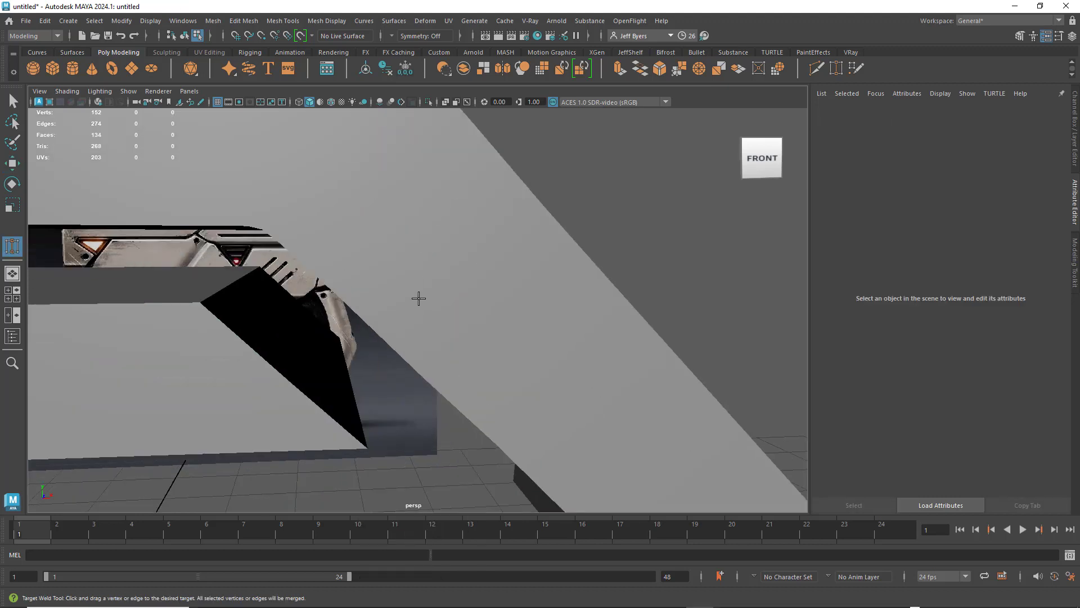
right_drag(419, 298, 386, 296)
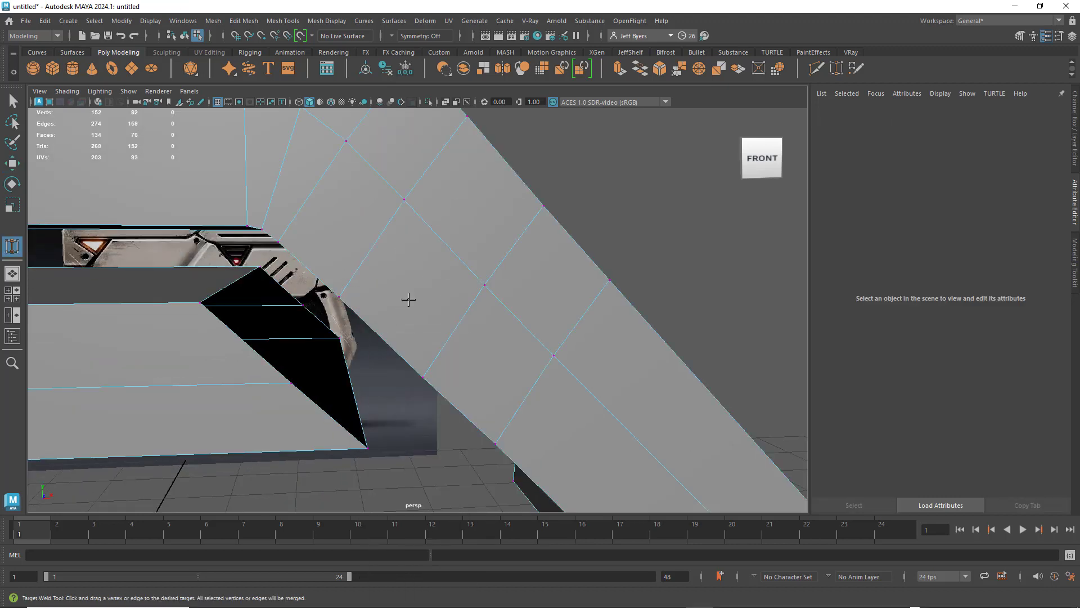
key(super)
key(super)
alt+drag(412, 301, 429, 301)
alt+middle_drag(429, 302, 427, 305)
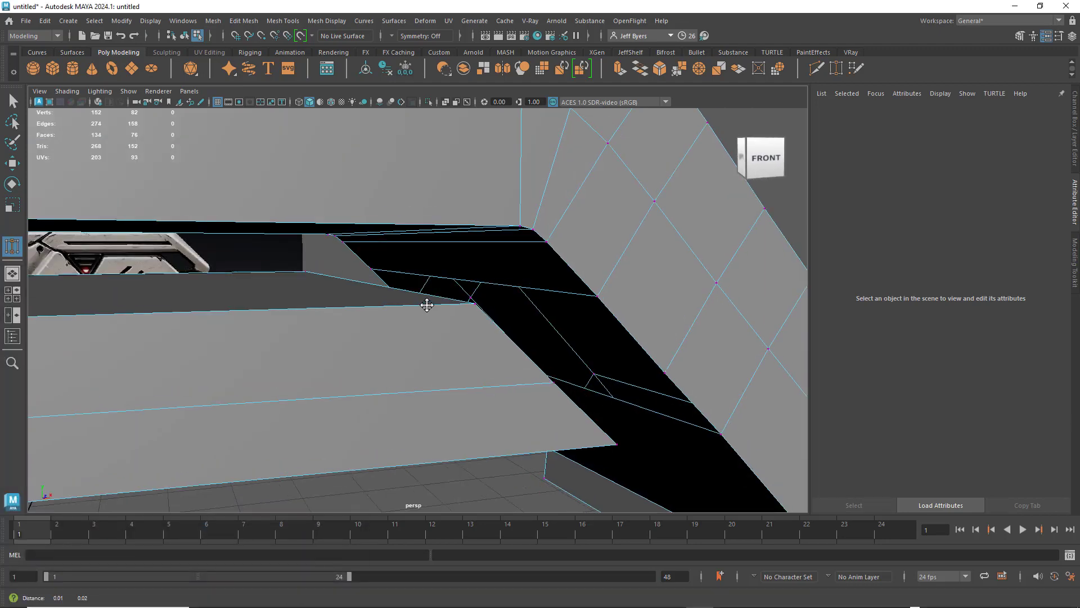
alt+drag(426, 305, 508, 304)
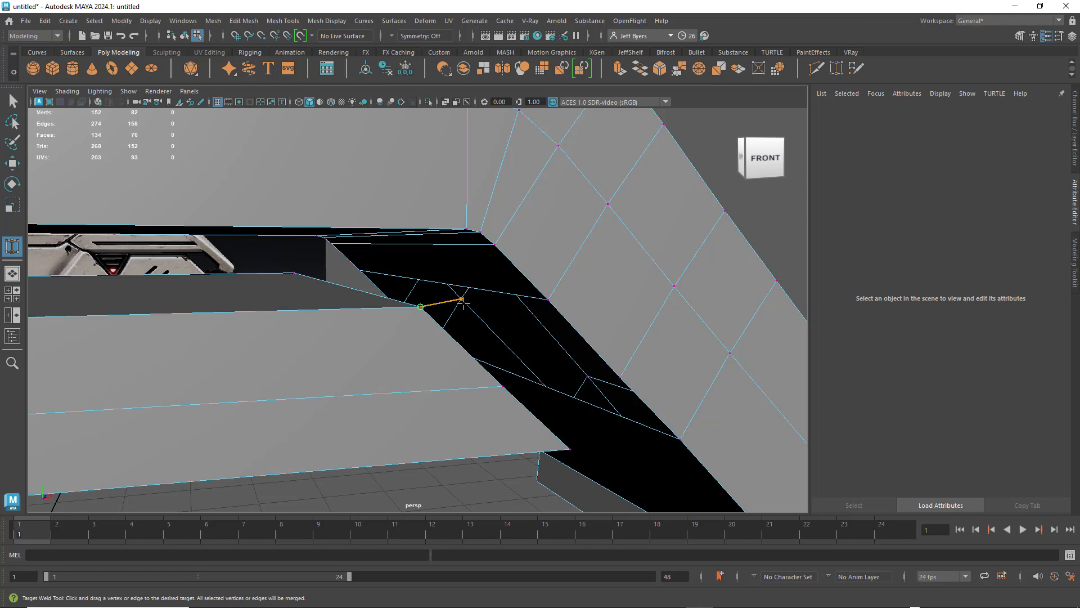
drag(489, 303, 541, 300)
drag(582, 336, 617, 376)
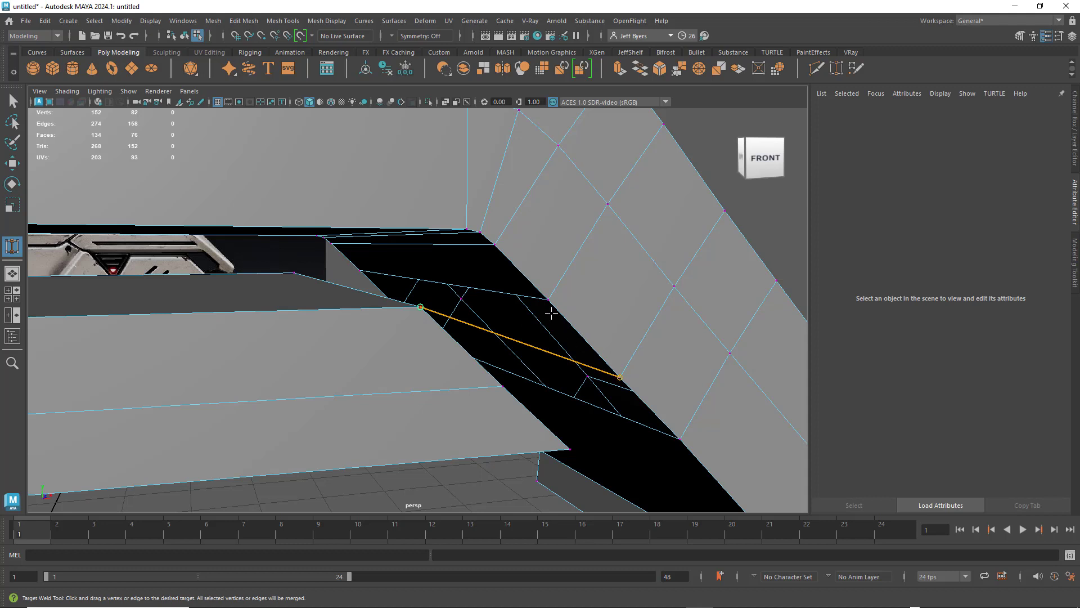
drag(550, 312, 552, 304)
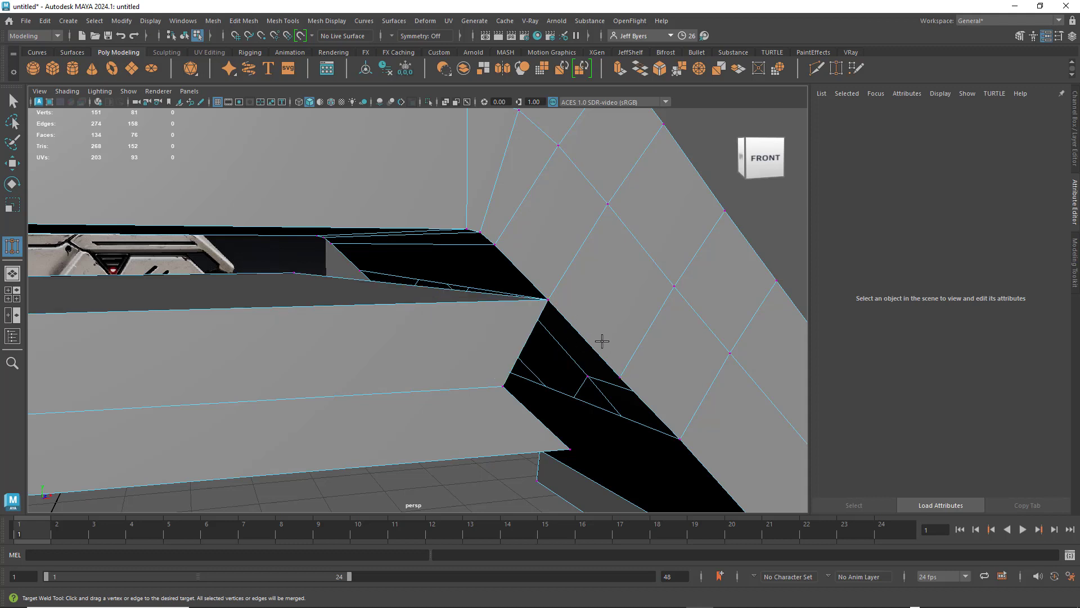
Weld the rail's two remaining front-side end vertices to their matching vertices on the slanted arm.
alt+drag(592, 343, 539, 309)
drag(362, 327, 492, 324)
alt+drag(560, 342, 557, 338)
drag(436, 287, 562, 288)
Weld the rail's three back-side end vertices to the slanted arm's matching vertices and return the mesh to object mode.
alt+drag(497, 319, 531, 357)
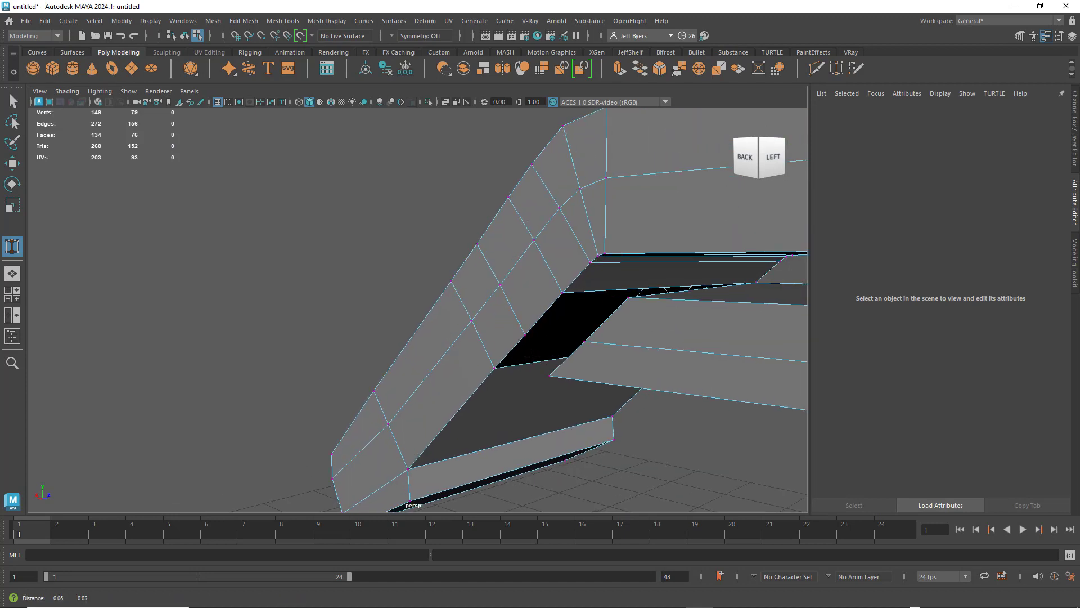
drag(580, 298, 563, 293)
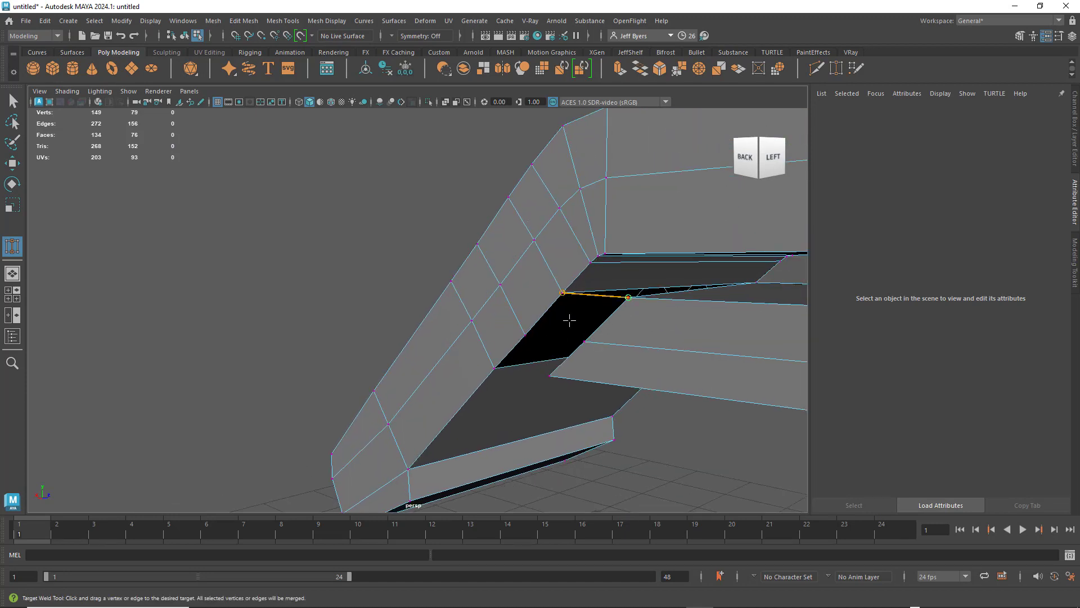
drag(526, 335, 526, 336)
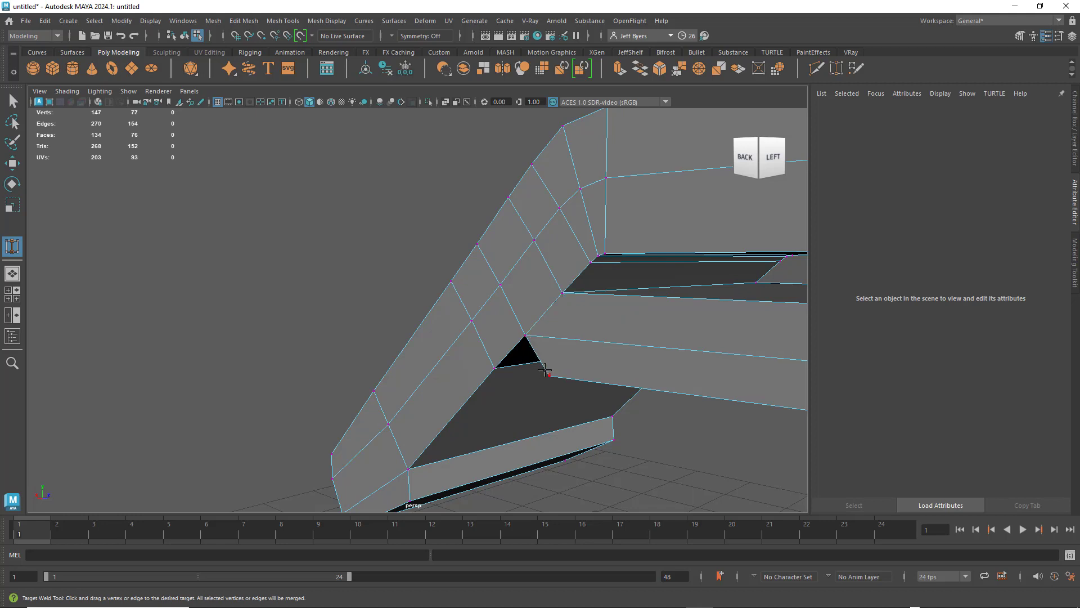
drag(548, 375, 494, 367)
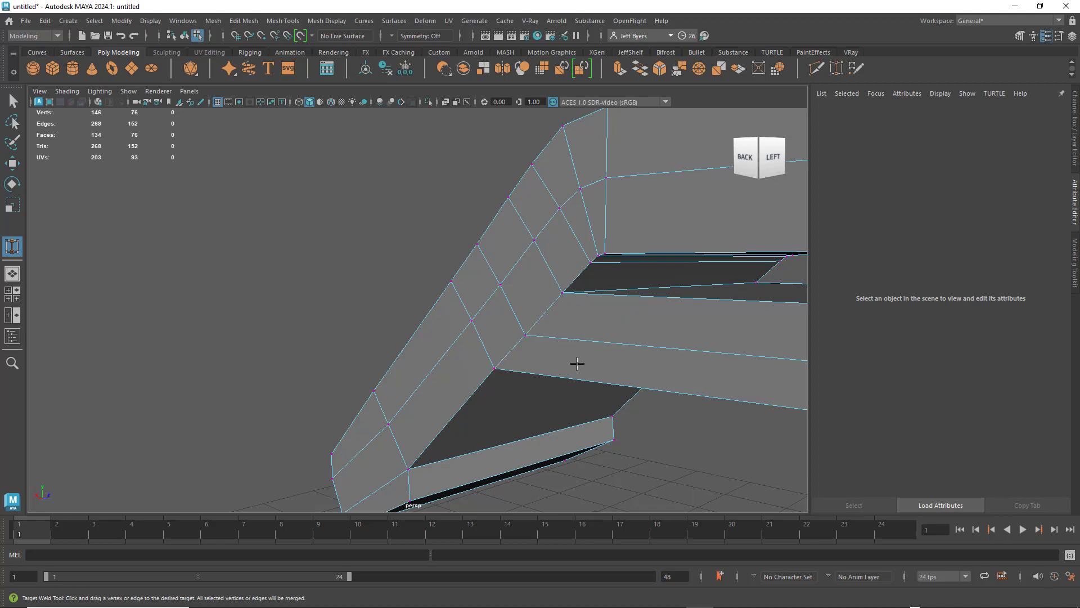
alt+drag(577, 364, 513, 352)
scroll(491, 360, down, 5)
right_click(464, 286)
click(451, 356)
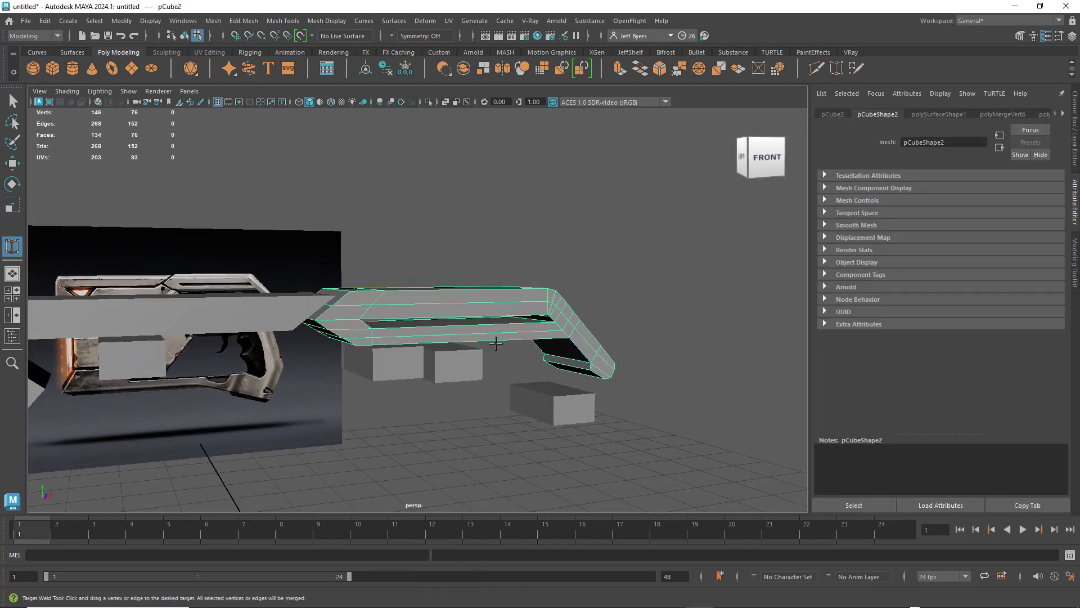
Compare the joined rear rail piece and the upper front piece with the whole pistol reference in the front view.
mouse_move(556, 318)
alt+mouse_down()
mouse_move(528, 315)
mouse_move(547, 323)
alt+mouse_up()
key(space)
key(space)
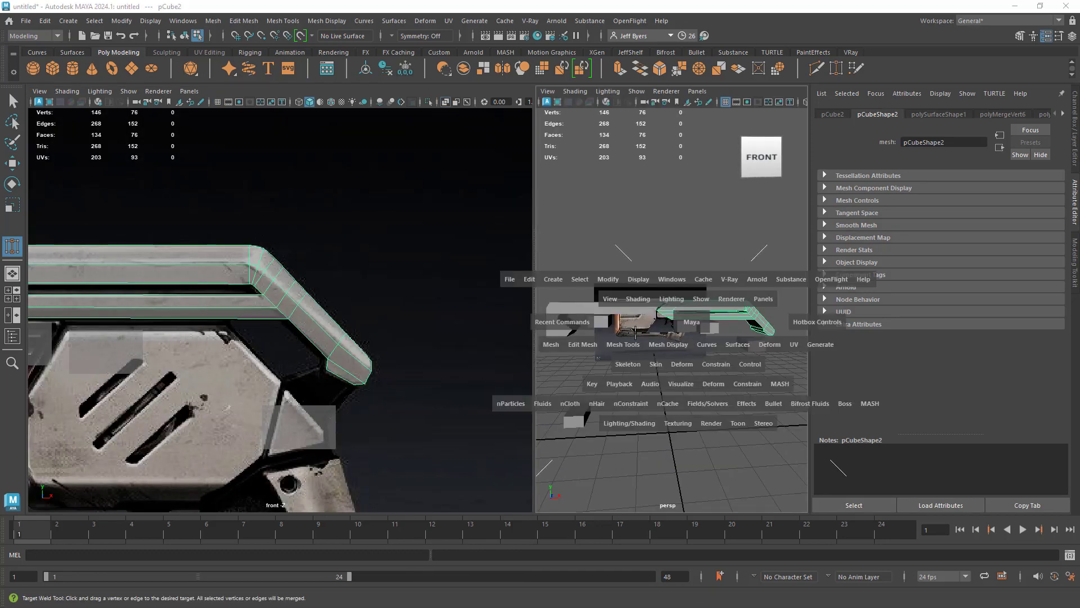
key(space)
key(space)
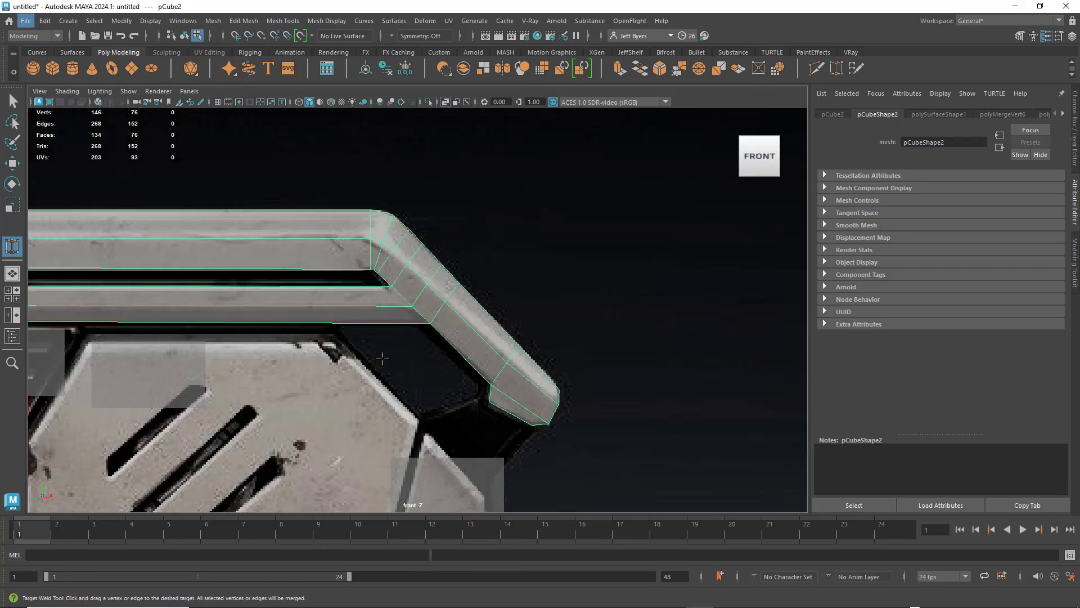
scroll(383, 359, down, 5)
scroll(325, 356, up, 6)
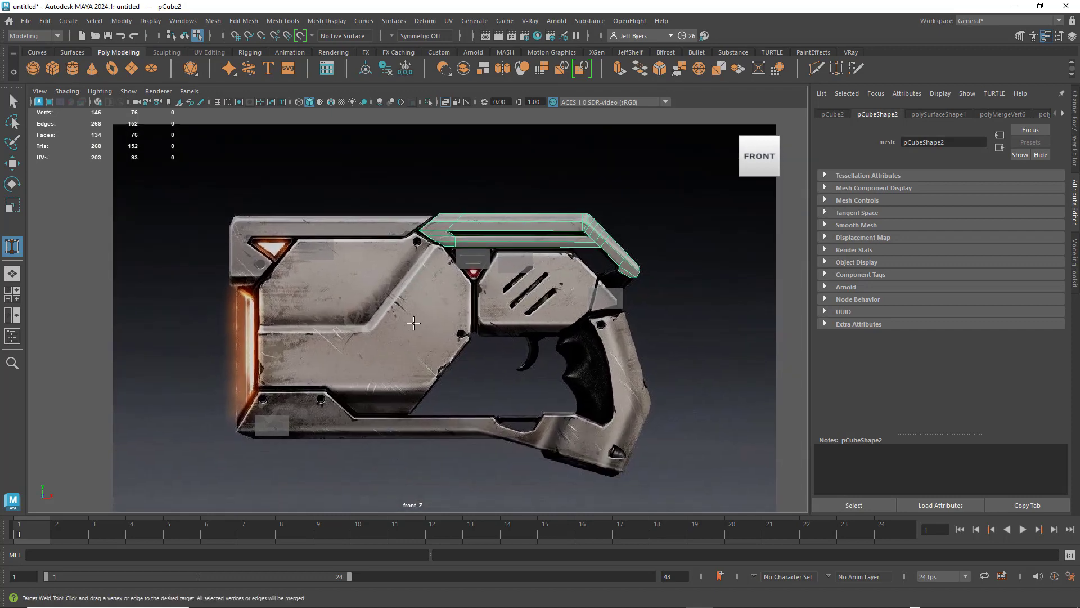
key(q)
click(398, 241)
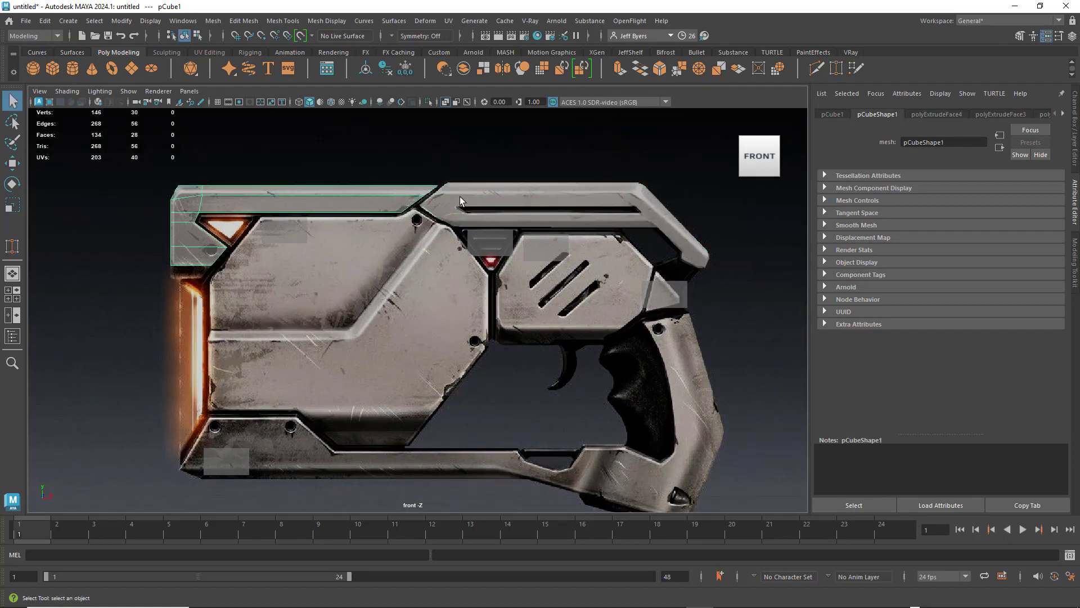
click(460, 201)
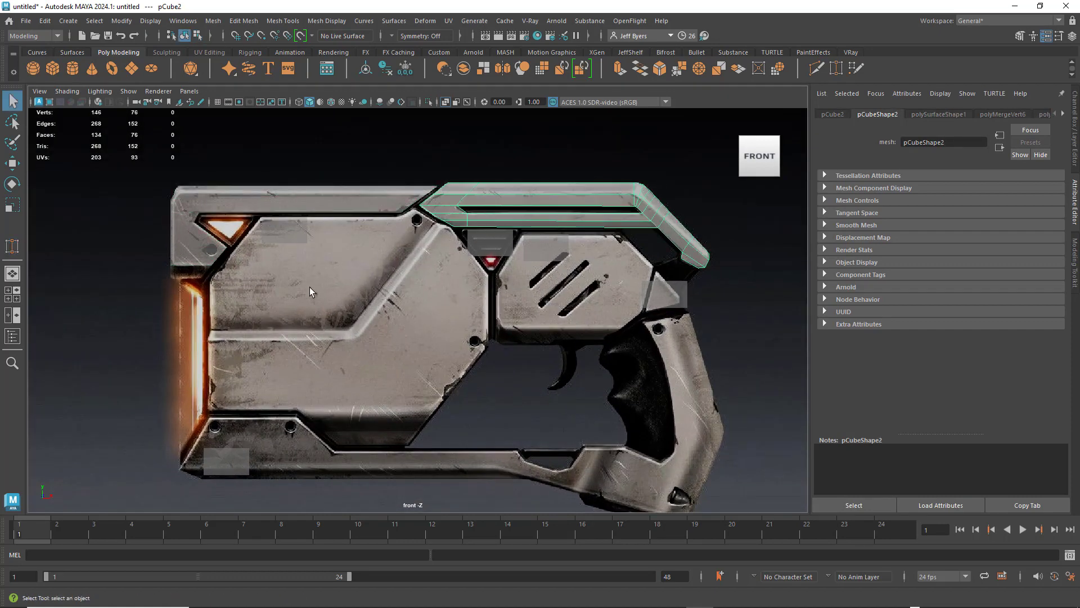